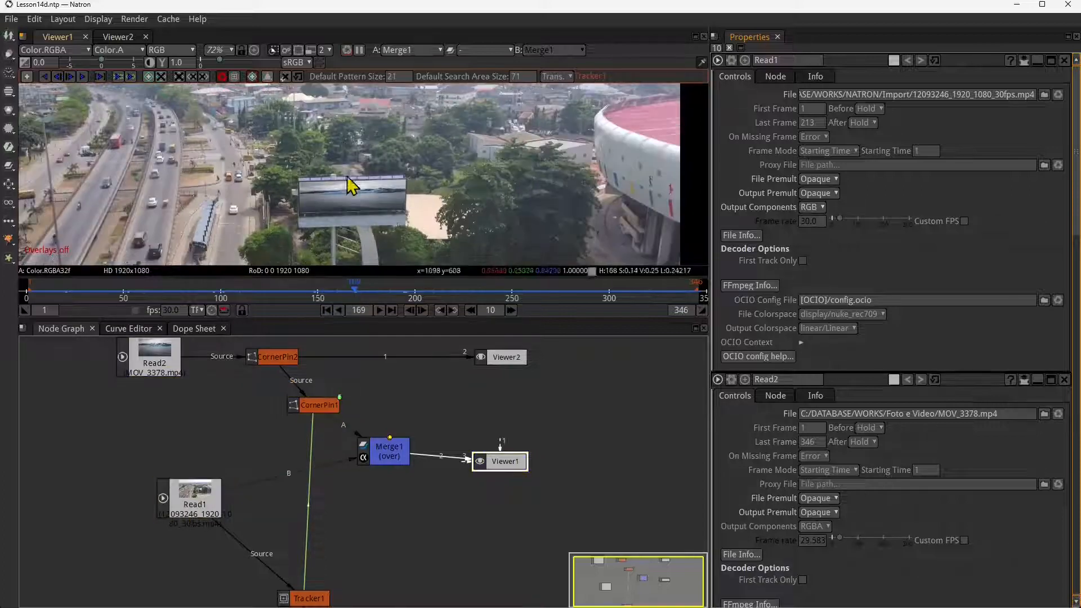
- Check the billboard composite at frames 234, 271 and 315, and return to frame 172
left_click(407, 291)
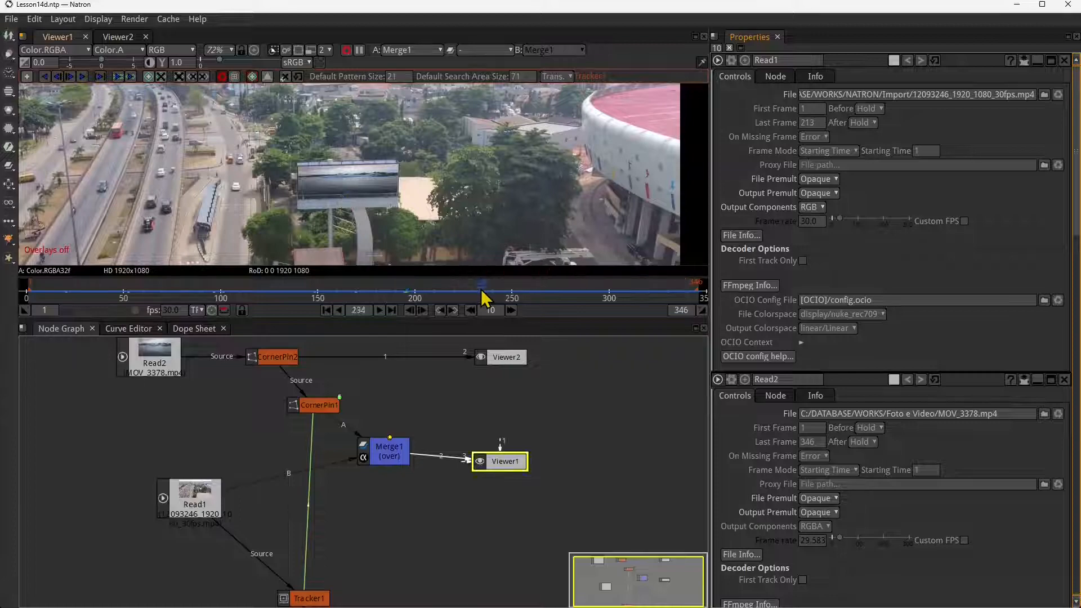
left_click(553, 292)
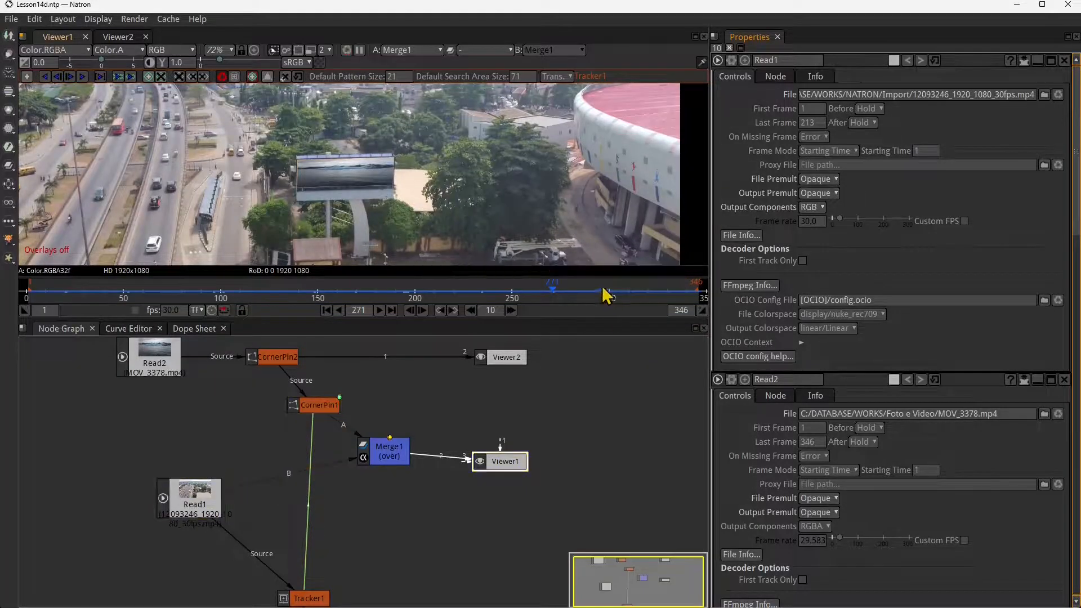
left_click(639, 292)
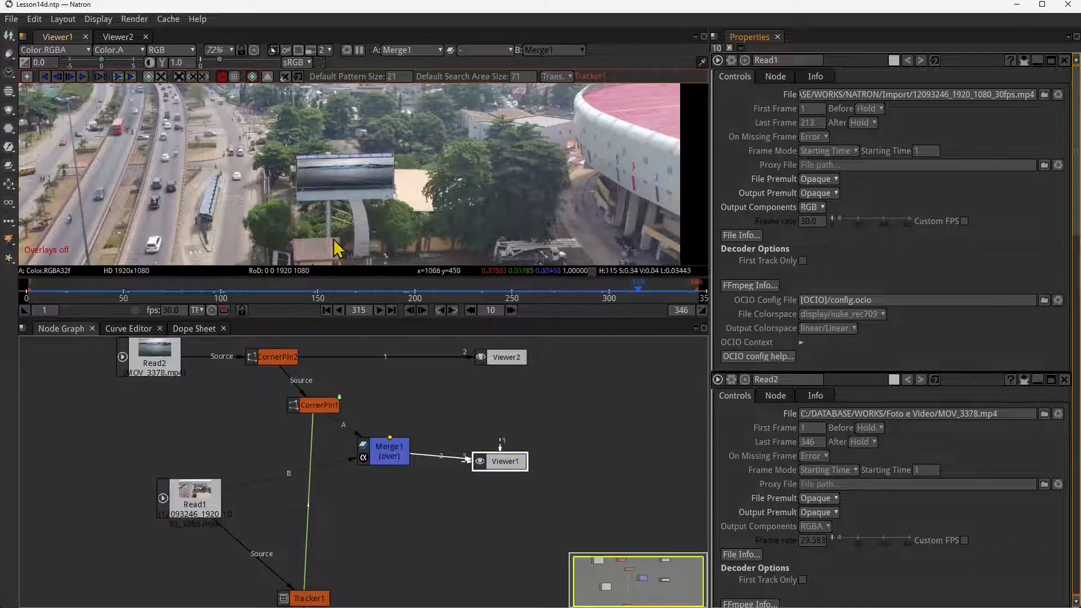
left_click(358, 292)
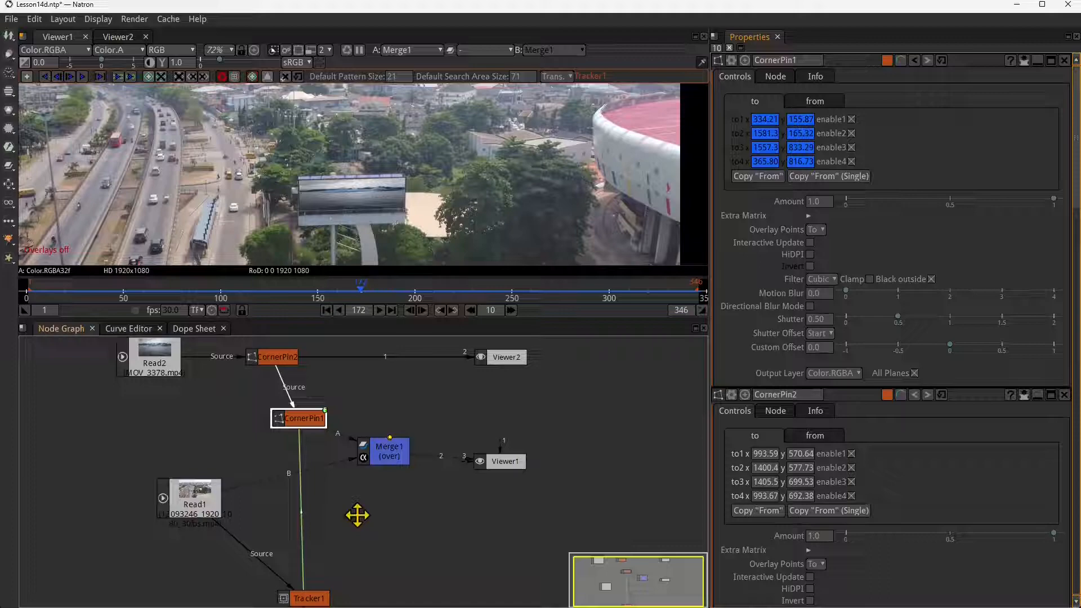
- Reposition CornerPin1, Read1 and Tracker1 in the node graph and open Tracker1's settings
left_click_drag(357, 514, 396, 473)
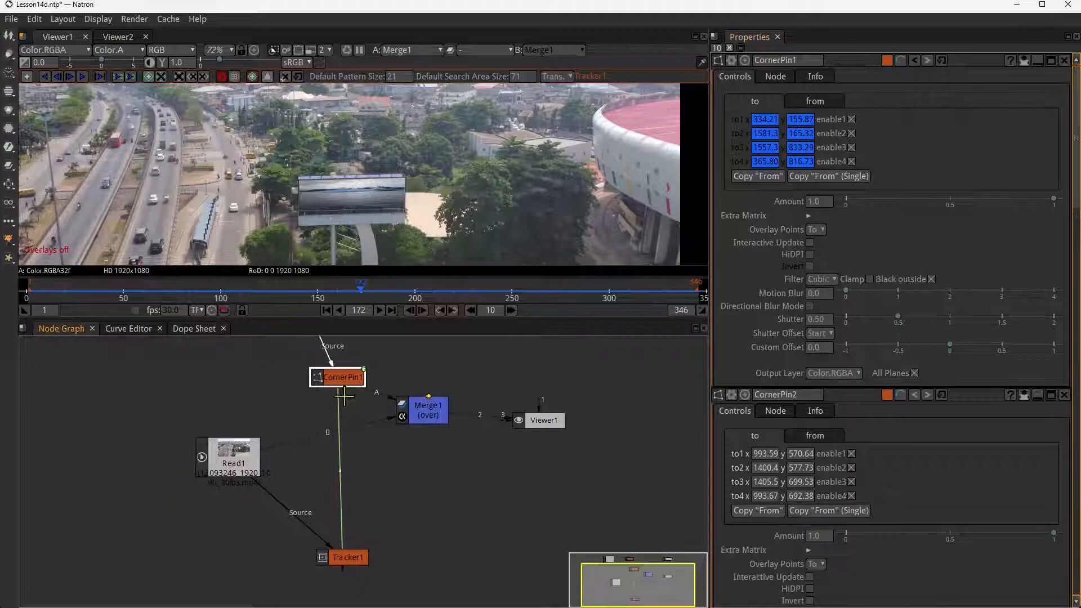
left_click_drag(354, 392, 343, 406)
left_click(348, 557)
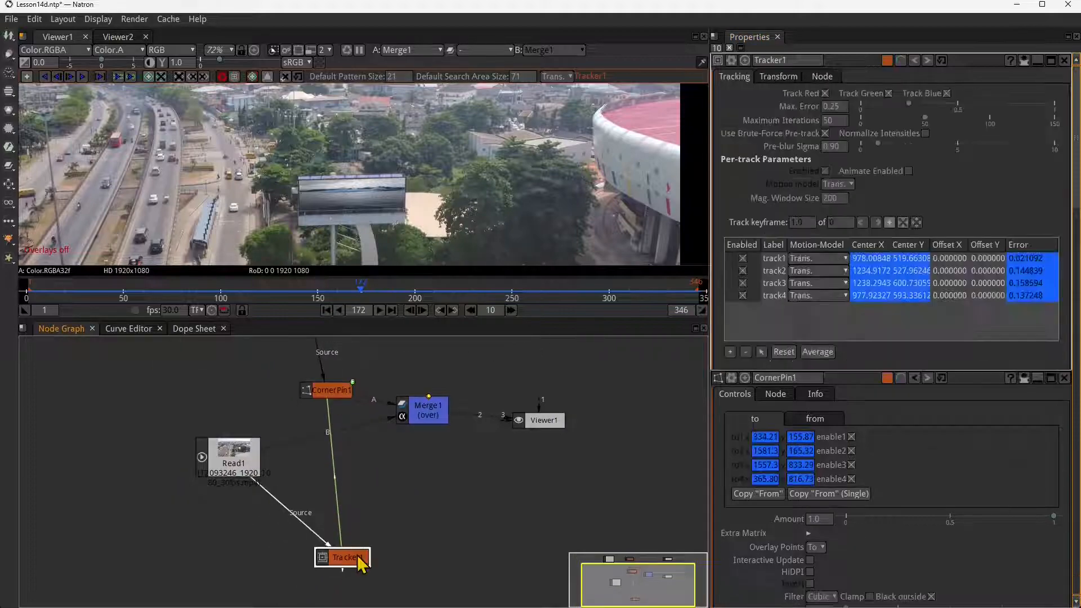
left_click_drag(238, 461, 162, 452)
left_click_drag(350, 564, 329, 536)
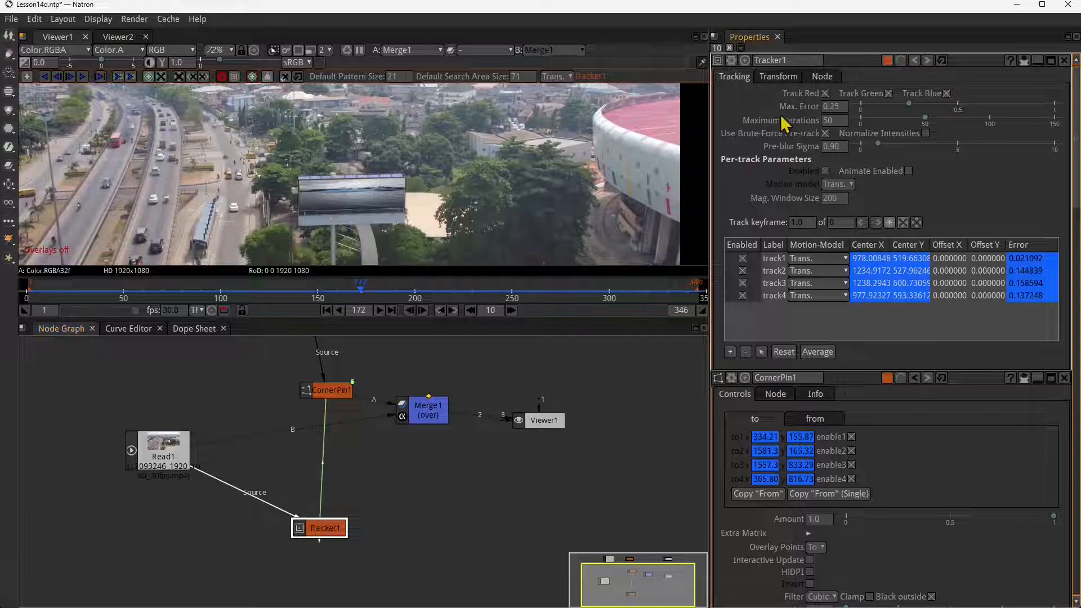
- Show Tracker1's transform settings and view the available Motion Type options, leaving Match-Move selected
left_click(778, 76)
left_click(895, 106)
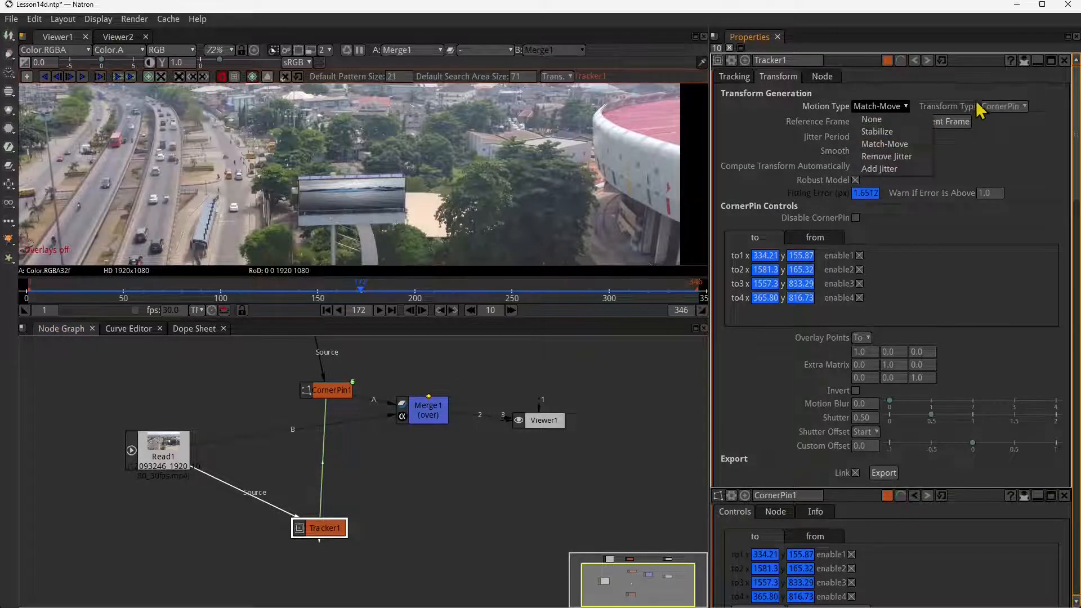
left_click(444, 502)
- Spread out the CornerPin1, Read1 and Merge1 nodes in the node graph so the connections read clearly
left_click_drag(396, 461, 401, 495)
left_click_drag(339, 422, 326, 439)
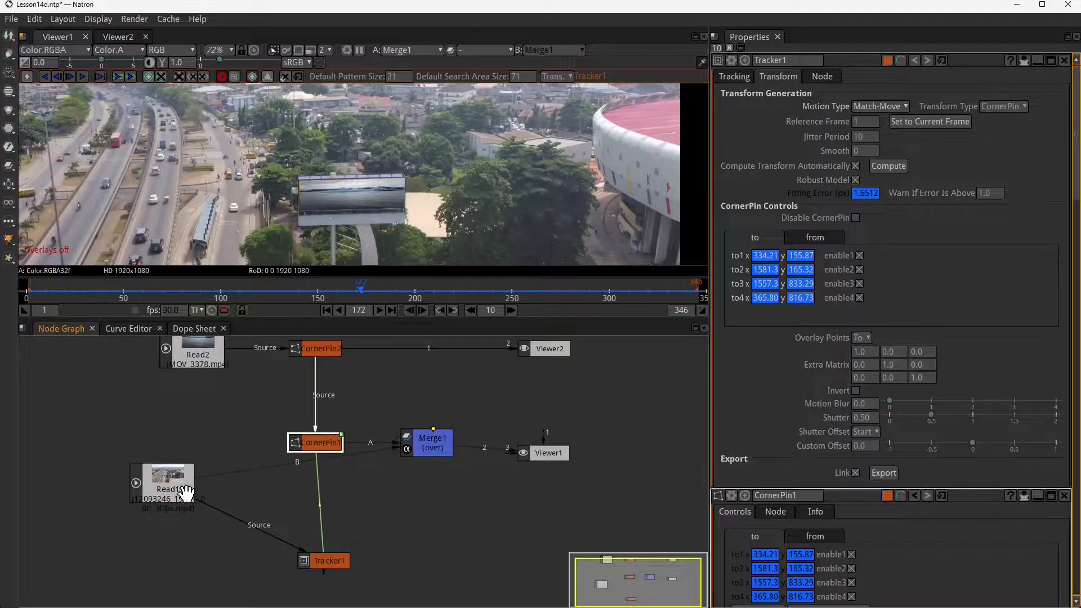
left_click_drag(185, 493, 176, 505)
left_click_drag(429, 444, 430, 486)
left_click_drag(314, 443, 361, 428)
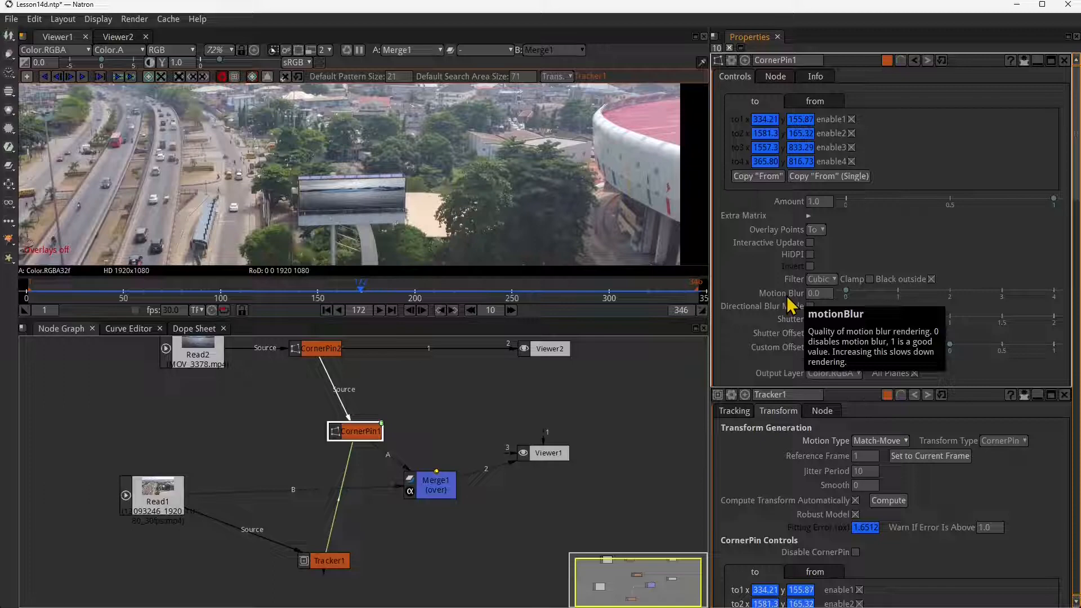
- Set CornerPin1's Motion Blur to 1.14 at frame 156 and check the billboard at frame 207
left_click_drag(203, 304, 330, 297)
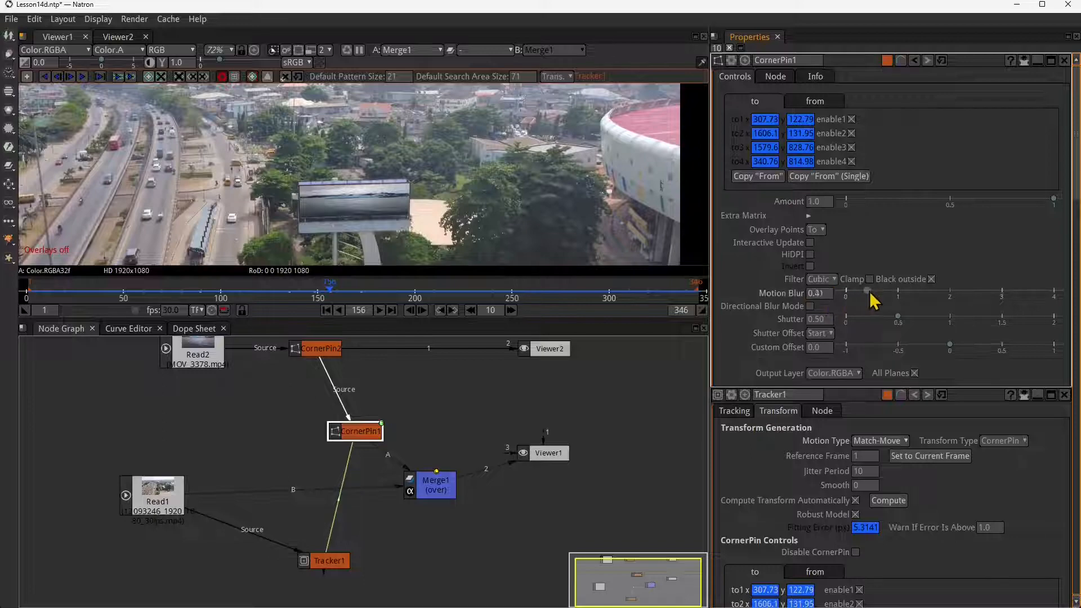
left_click_drag(870, 292, 914, 291)
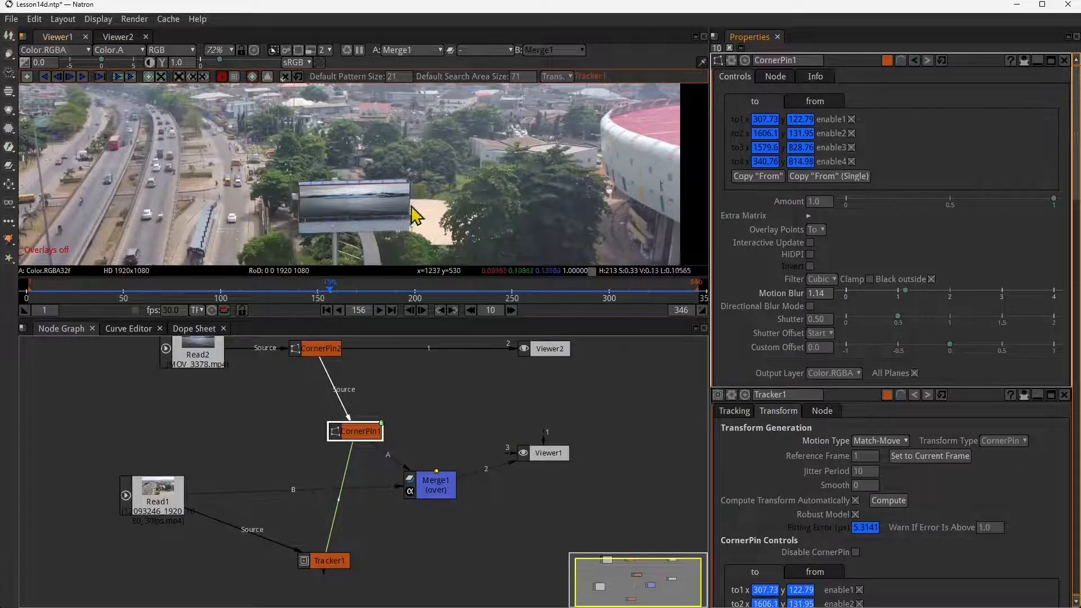
left_click(430, 290)
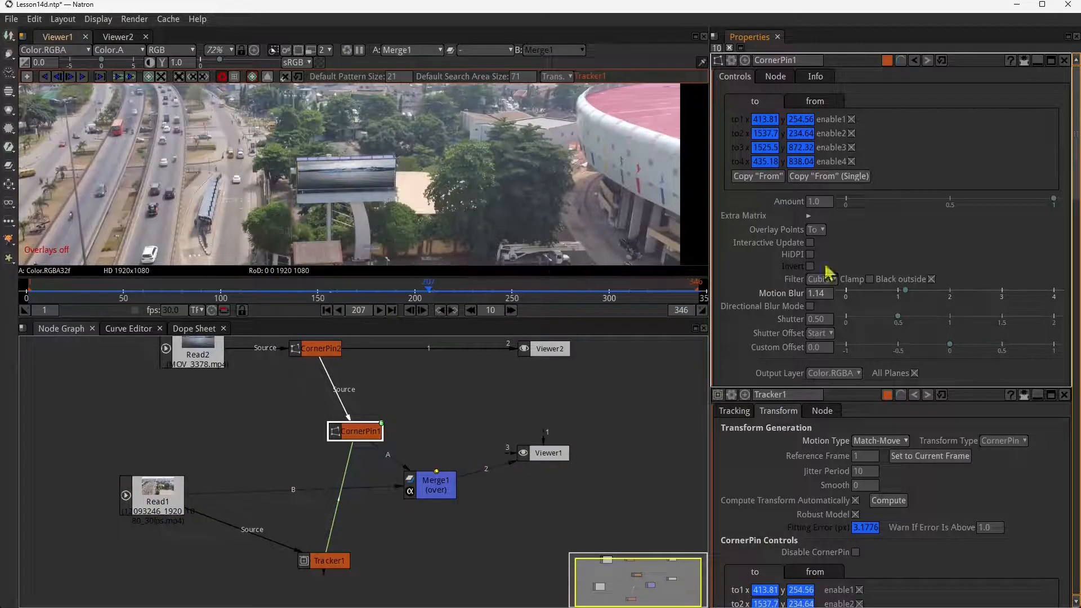
- Enable Directional Blur Mode on CornerPin1 and lower its Motion Blur amount
left_click(810, 306)
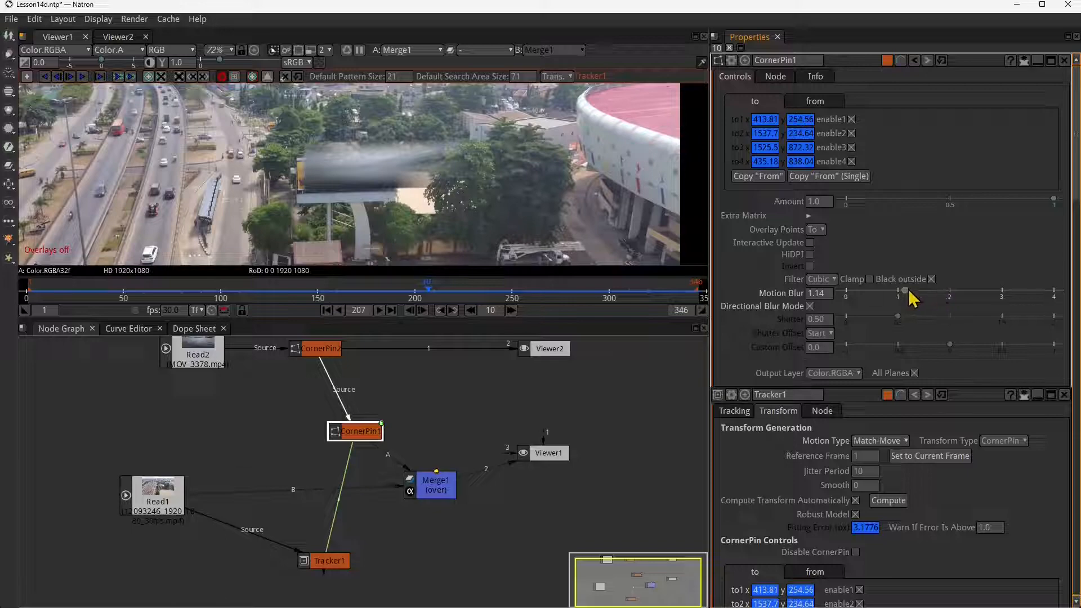
left_click_drag(909, 291, 870, 291)
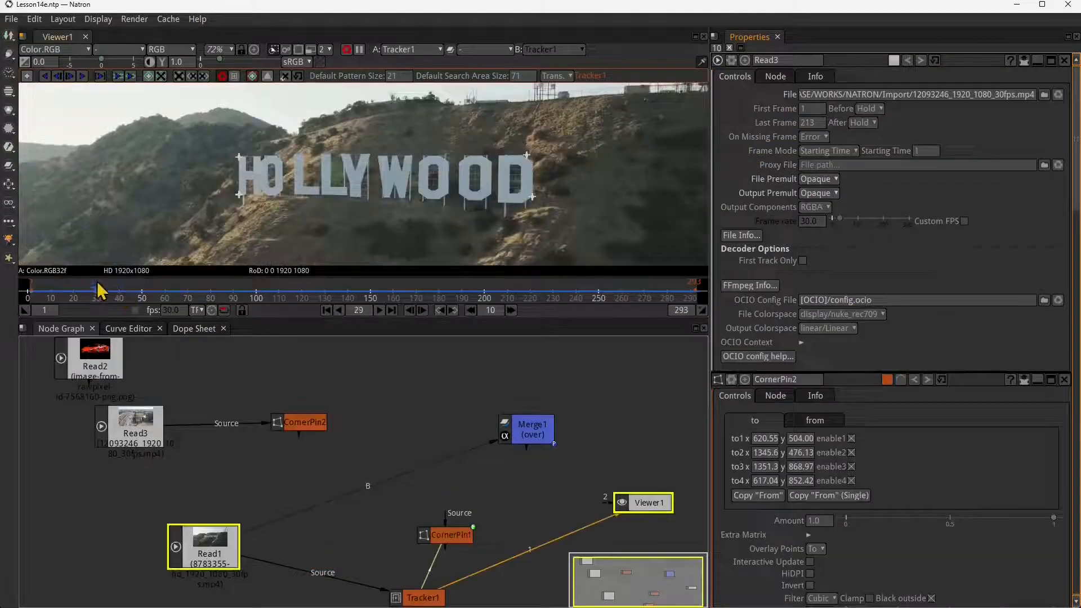
- Scrub the opening frames of the Hollywood footage, open Tracker1's settings and go to frame 14
mouse_move(96, 284)
left_mouse_down()
mouse_move(123, 280)
mouse_move(90, 284)
left_mouse_up()
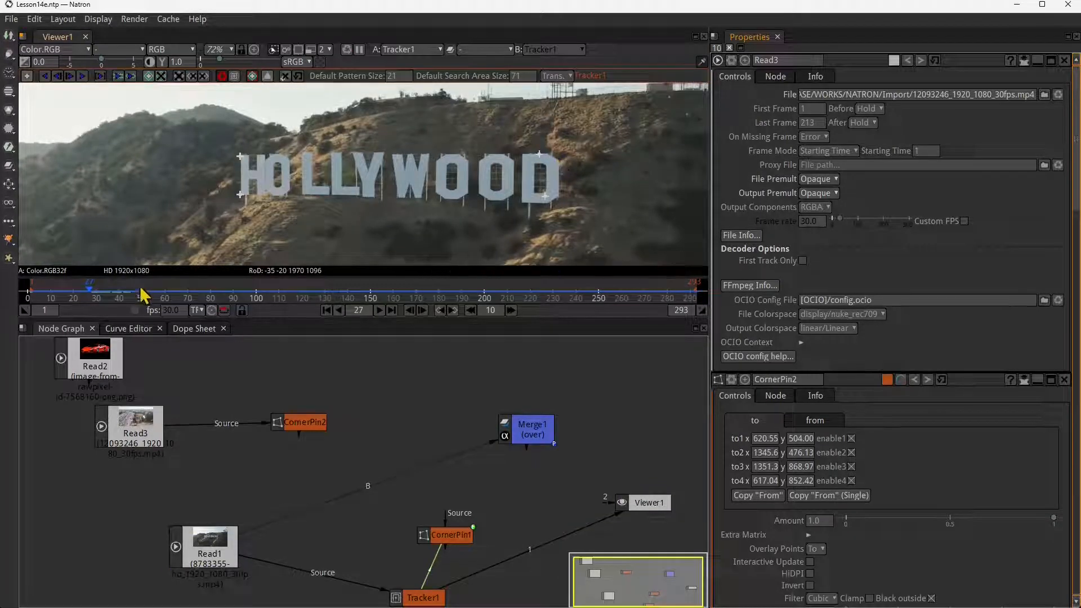
left_click_drag(96, 294, 41, 288)
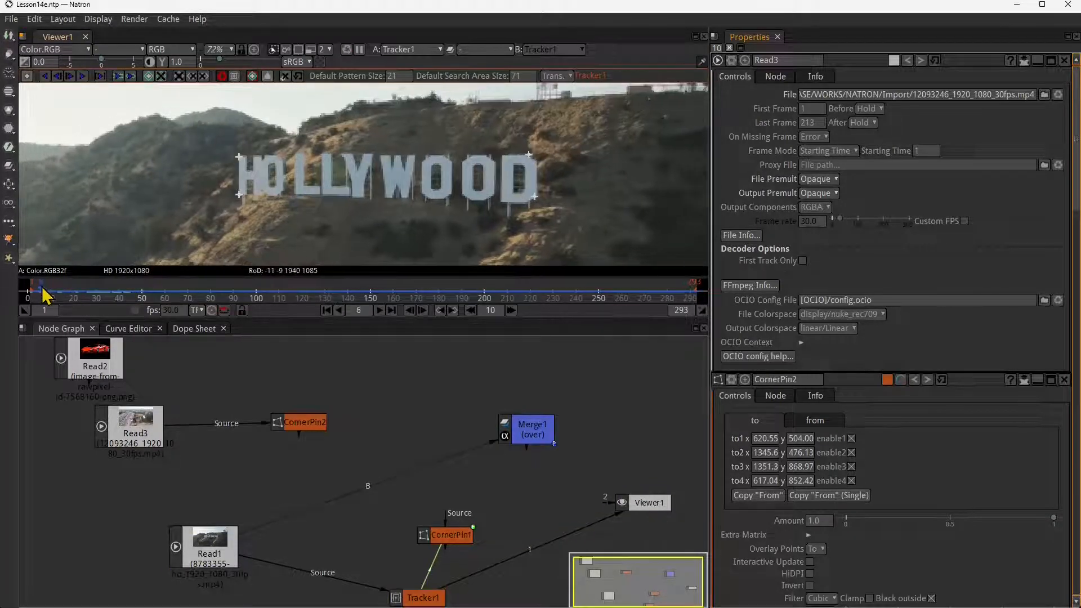
left_click_drag(390, 493, 369, 426)
double_click(401, 528)
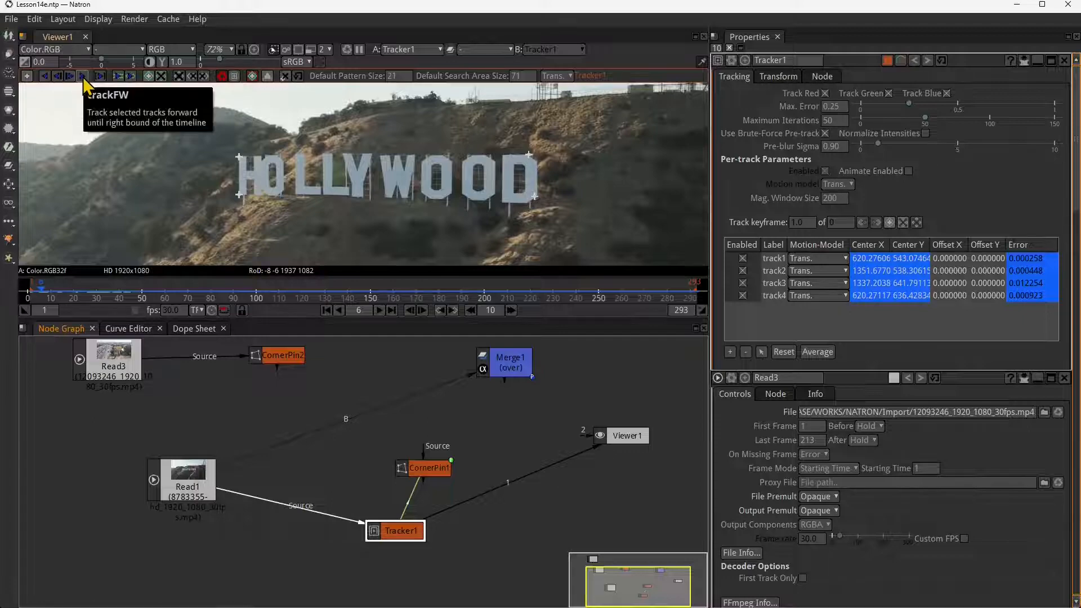
left_click_drag(84, 290, 64, 302)
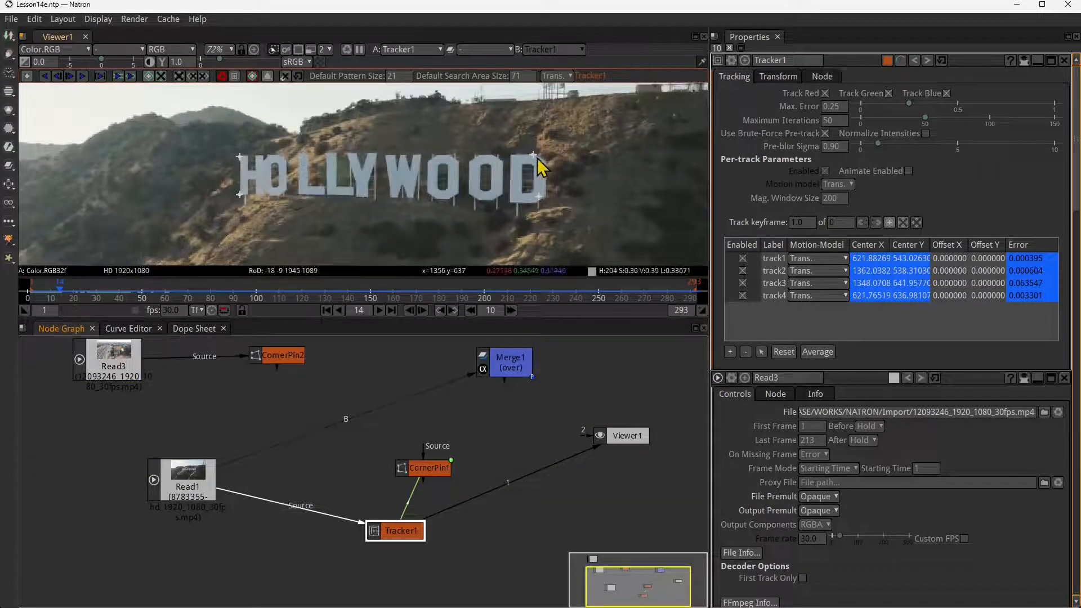
- Select track3 in Tracker1 and add a track keyframe for it at frame 14
scroll(538, 166, "up", 10)
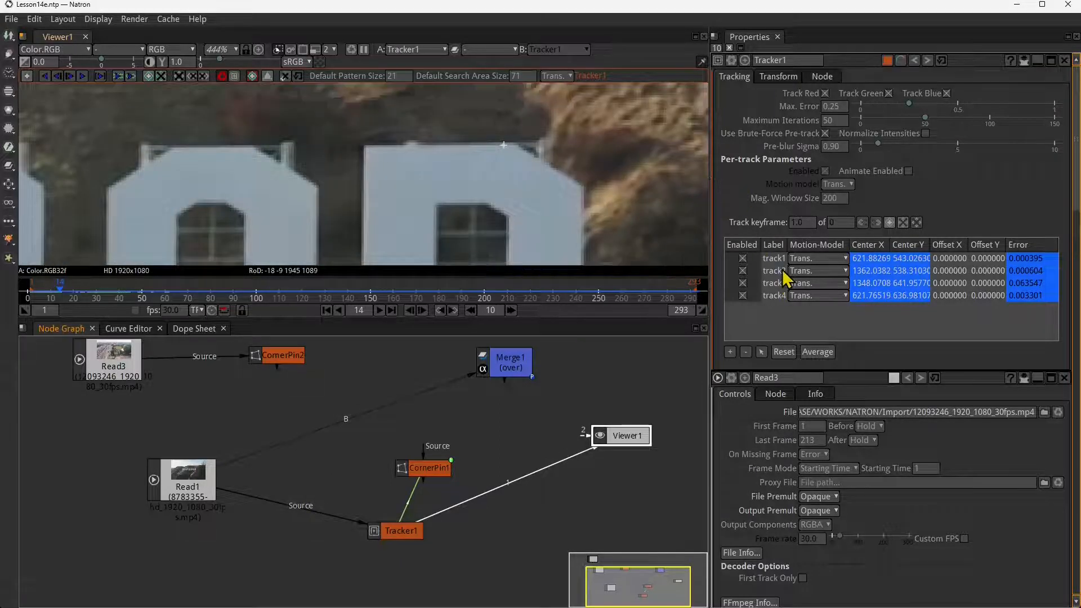
left_click(772, 283)
scroll(502, 156, "up", 7)
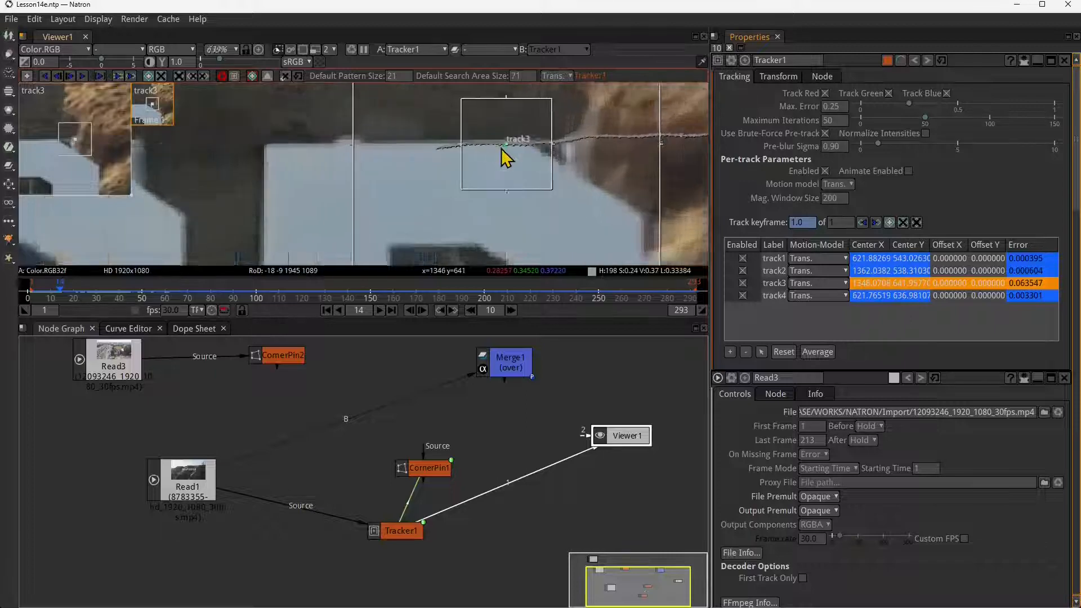
scroll(499, 174, "down", 10)
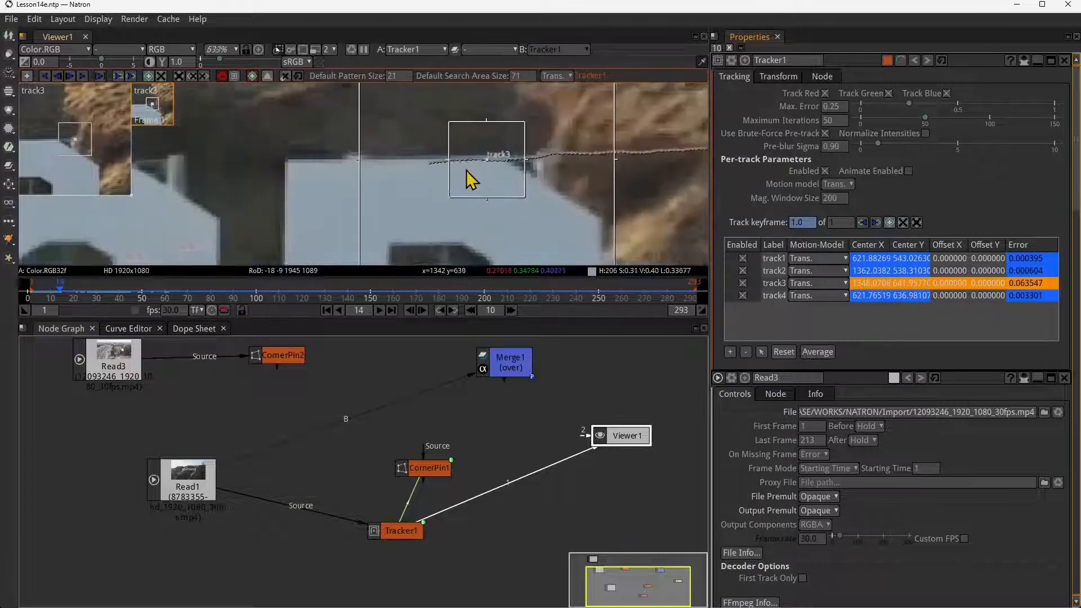
scroll(469, 174, "up", 7)
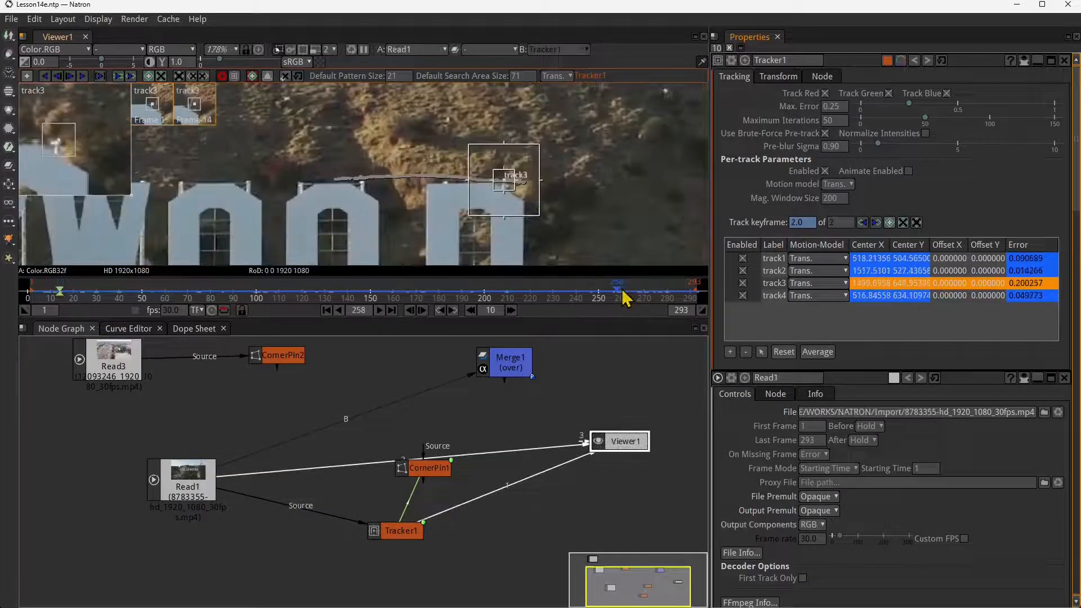
- Go to frame 262 and examine track3's position and path at the corner of the letter D
mouse_move(621, 290)
left_mouse_down()
mouse_move(449, 305)
mouse_move(666, 304)
mouse_move(625, 302)
left_mouse_up()
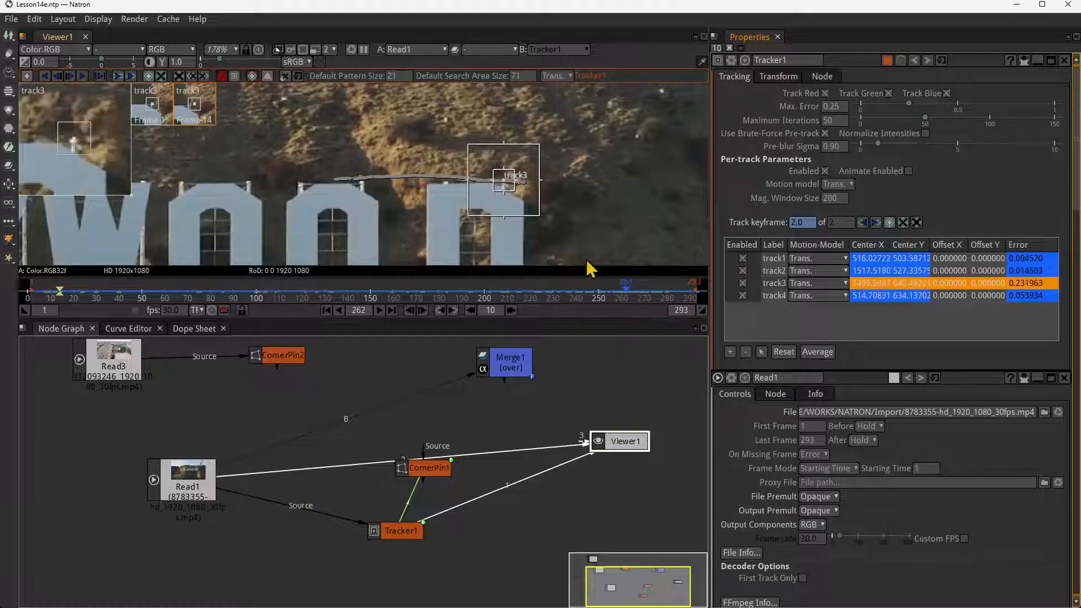
scroll(536, 197, "up", 5)
scroll(537, 197, "up", 16)
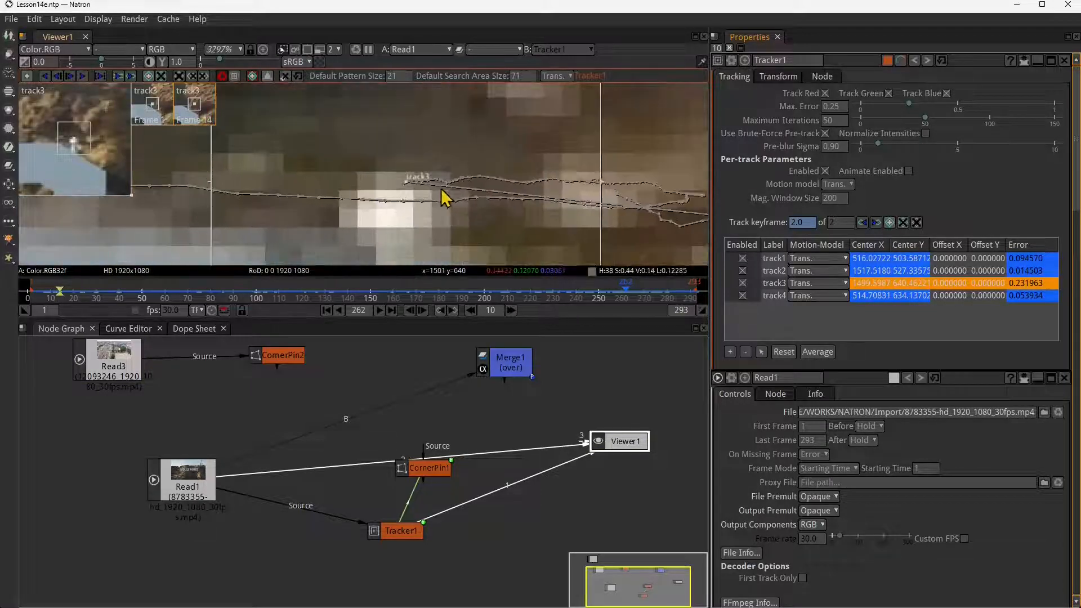
scroll(362, 174, "down", 5)
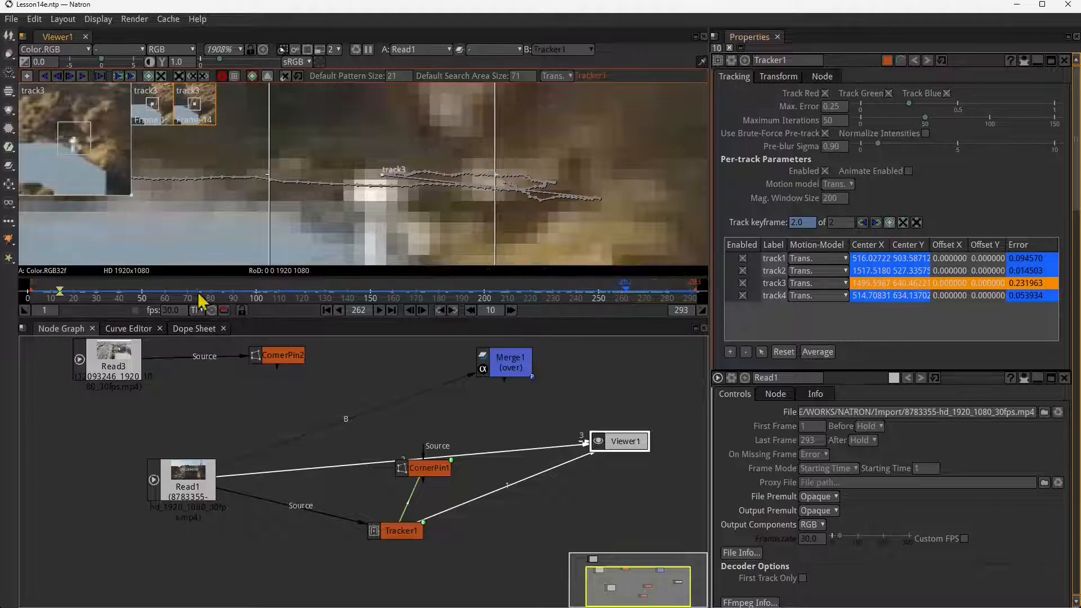
- Advance to frame 263 and delete Tracker1's keyframes at frames 262 and 264 in the Dope Sheet
left_click(392, 314)
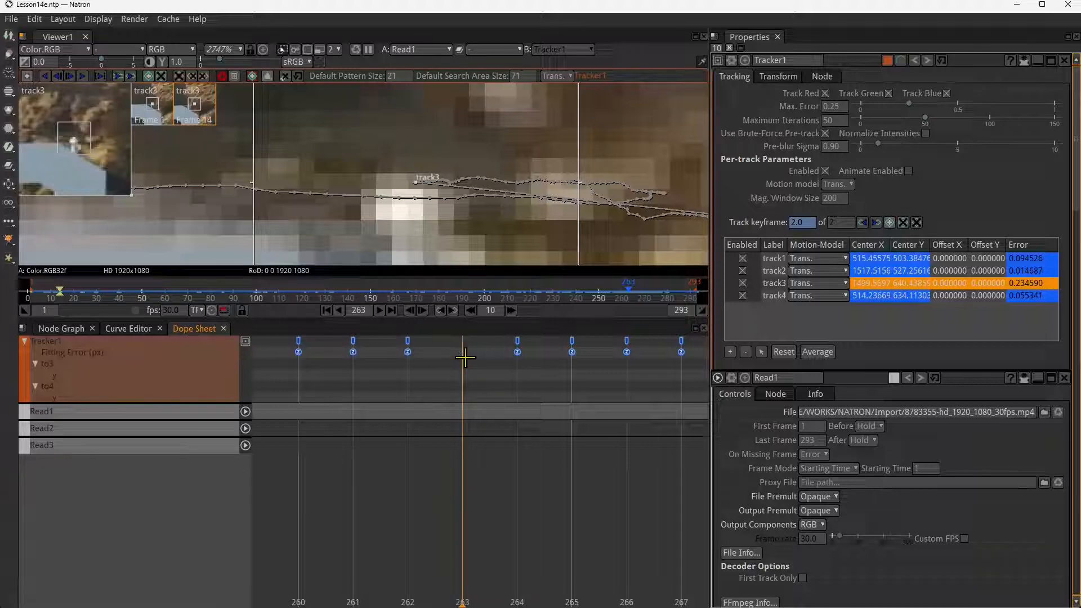
left_click_drag(535, 337, 398, 367)
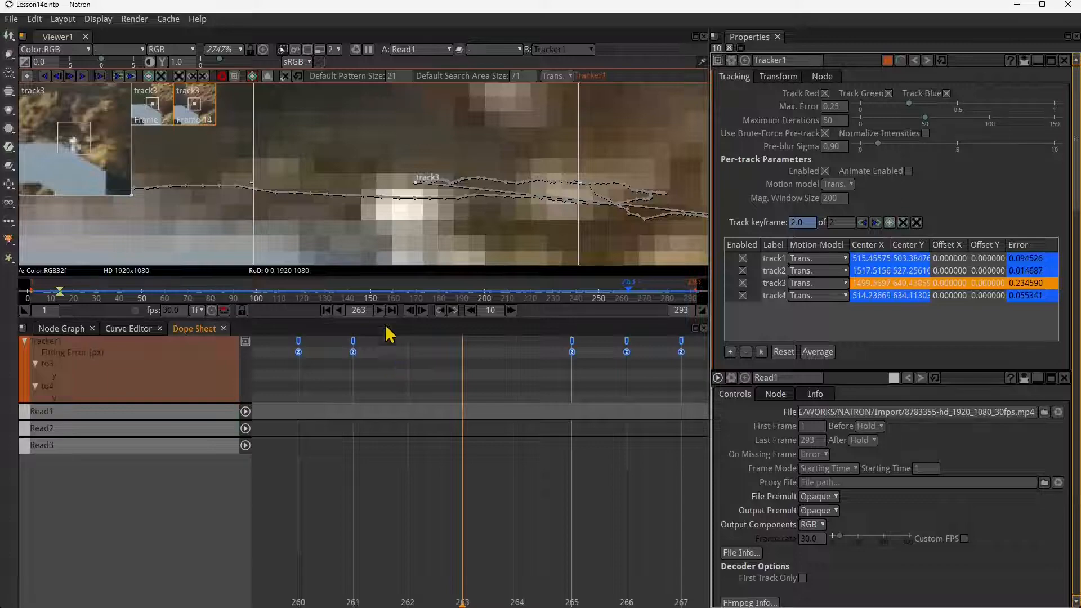
- Go to frame 250 and move track3's centre up and to the right in the viewer
left_click_drag(390, 301, 600, 318)
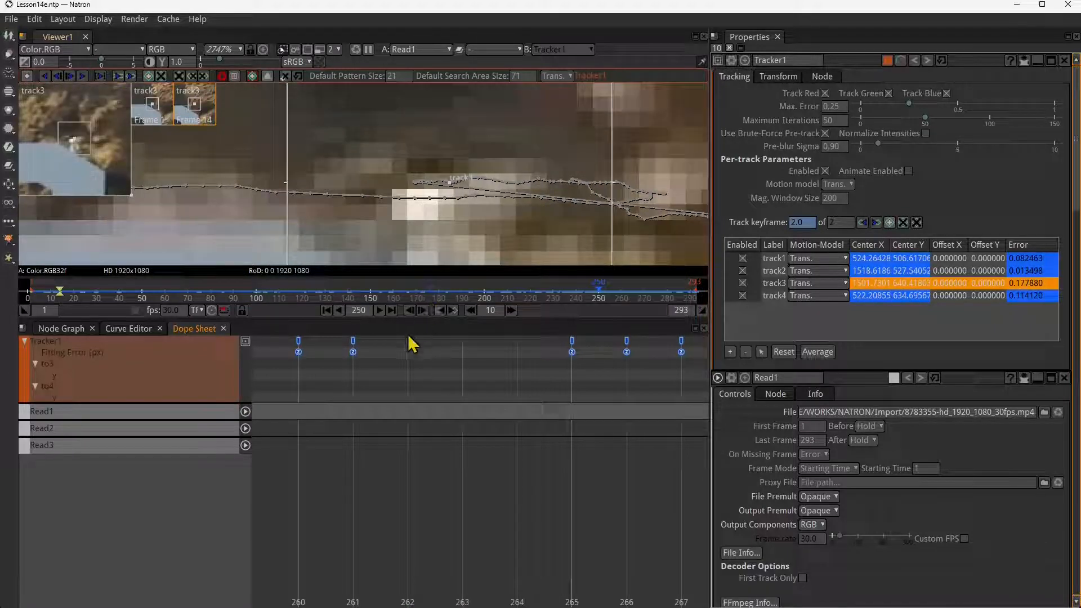
scroll(454, 195, "down", 5)
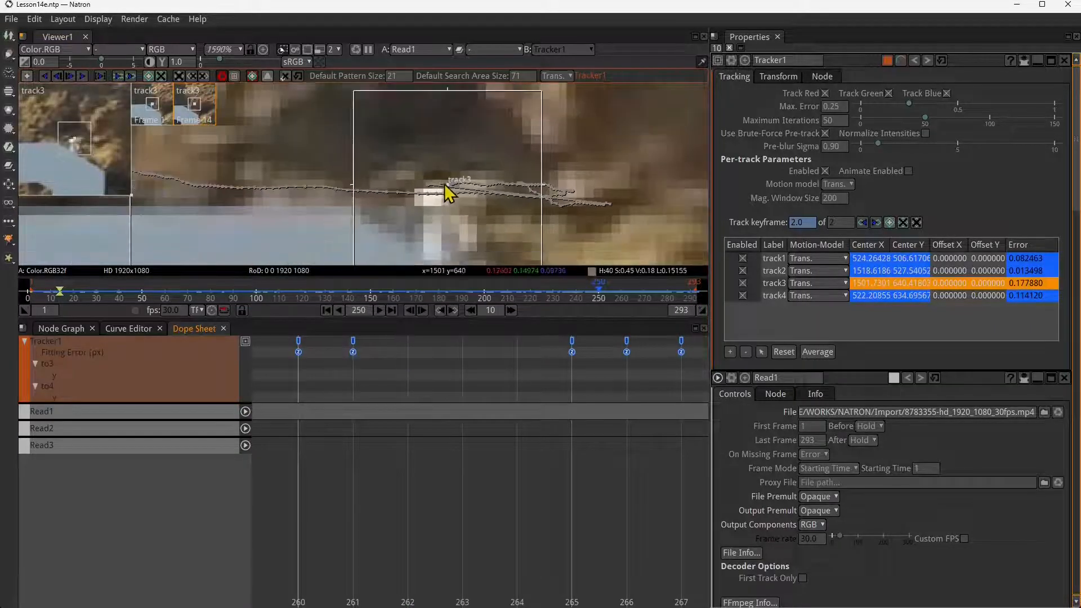
mouse_move(454, 197)
left_mouse_down()
mouse_move(435, 197)
mouse_move(442, 229)
mouse_move(501, 120)
mouse_move(488, 163)
left_mouse_up()
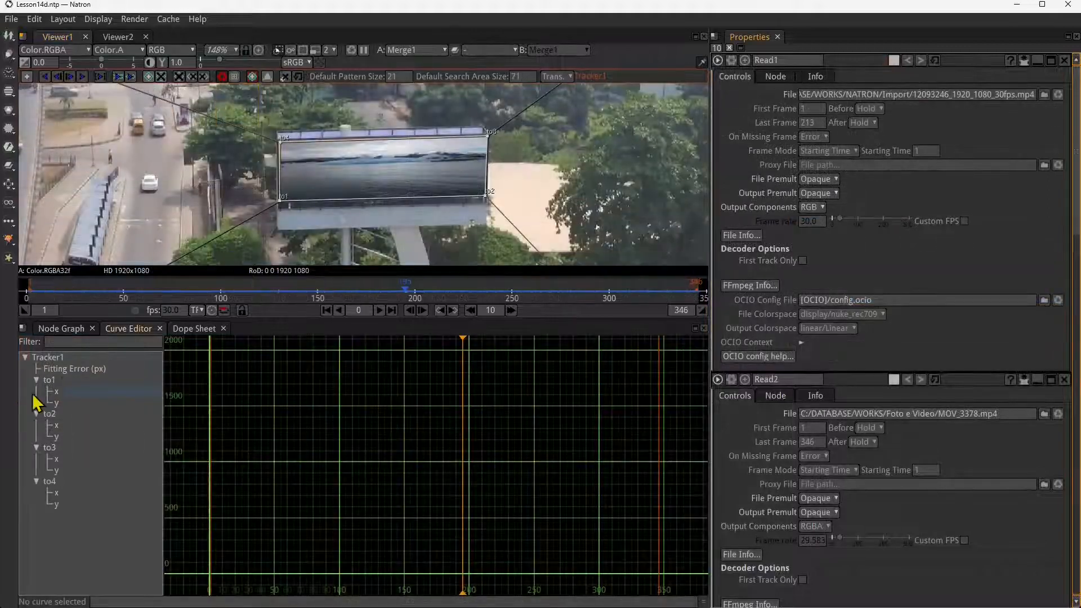
- Display Tracker1's to1 x curve in the Curve Editor and examine its shape over the frame range
left_click(55, 393)
left_click_drag(412, 542, 391, 441)
scroll(344, 457, "up", 2)
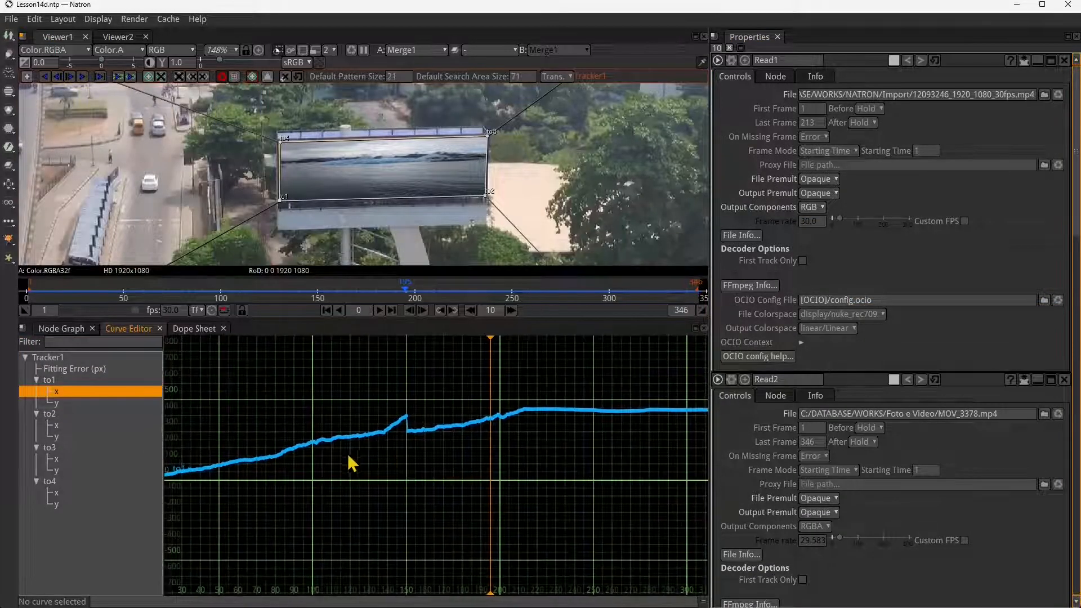
- View Tracker1's remaining corner curves one after another, from to1 y through to4 x
left_click(71, 403)
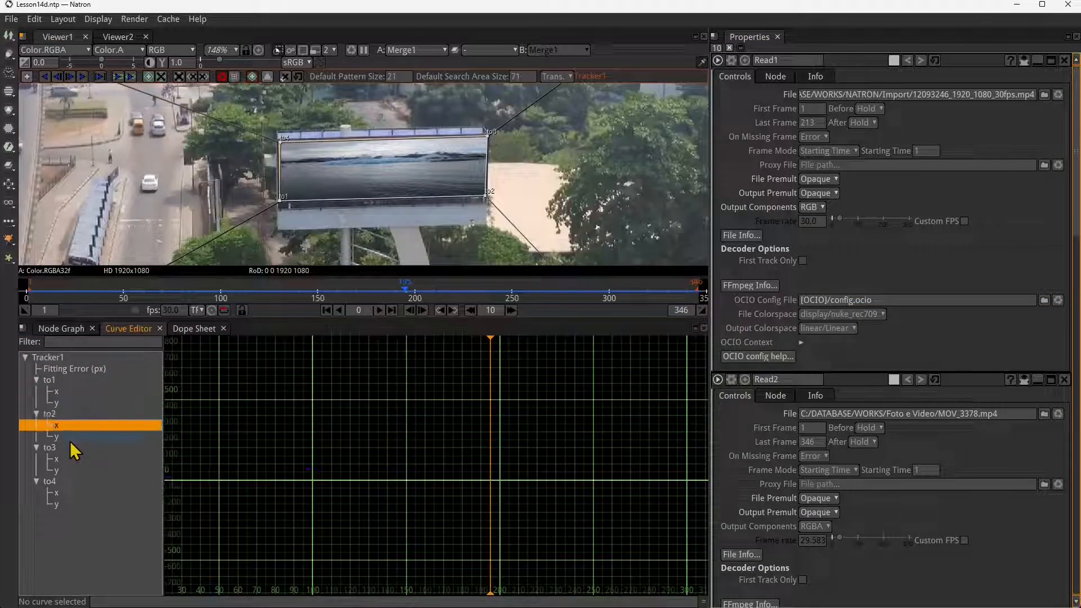
left_click(69, 438)
left_click(63, 460)
left_click(63, 471)
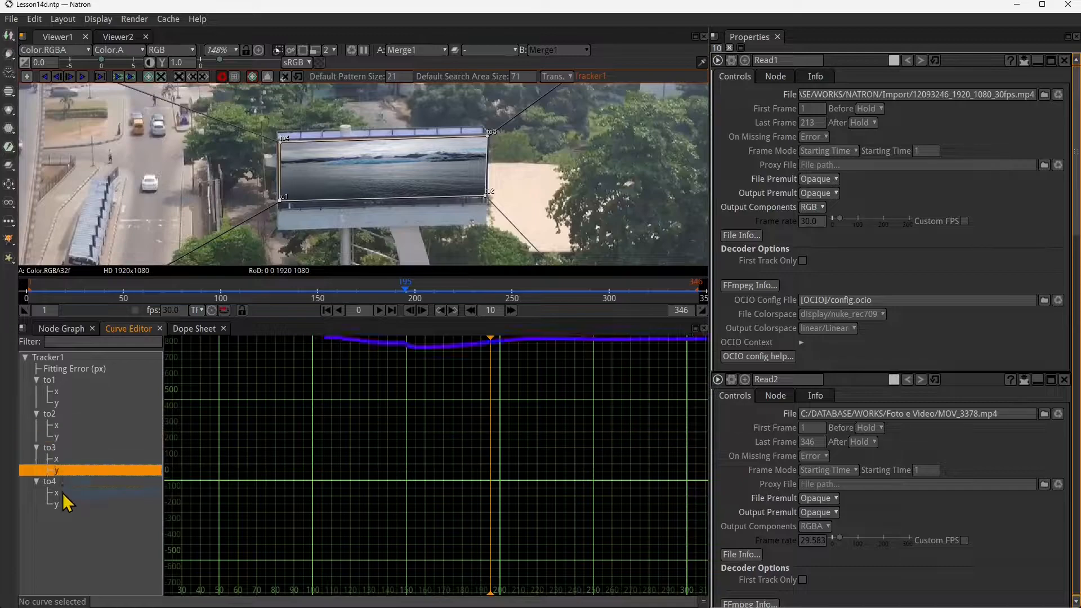
left_click(63, 494)
- Display Tracker1's to4 y curve and examine its keyframes around frame 150
left_click(63, 505)
scroll(357, 436, "up", 10)
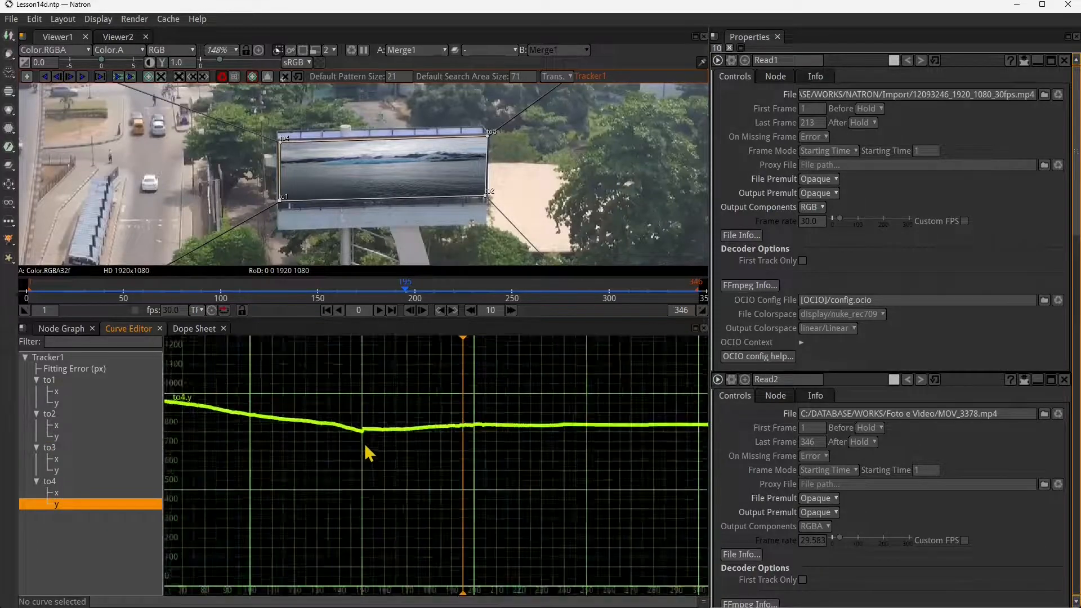
scroll(357, 438, "up", 2)
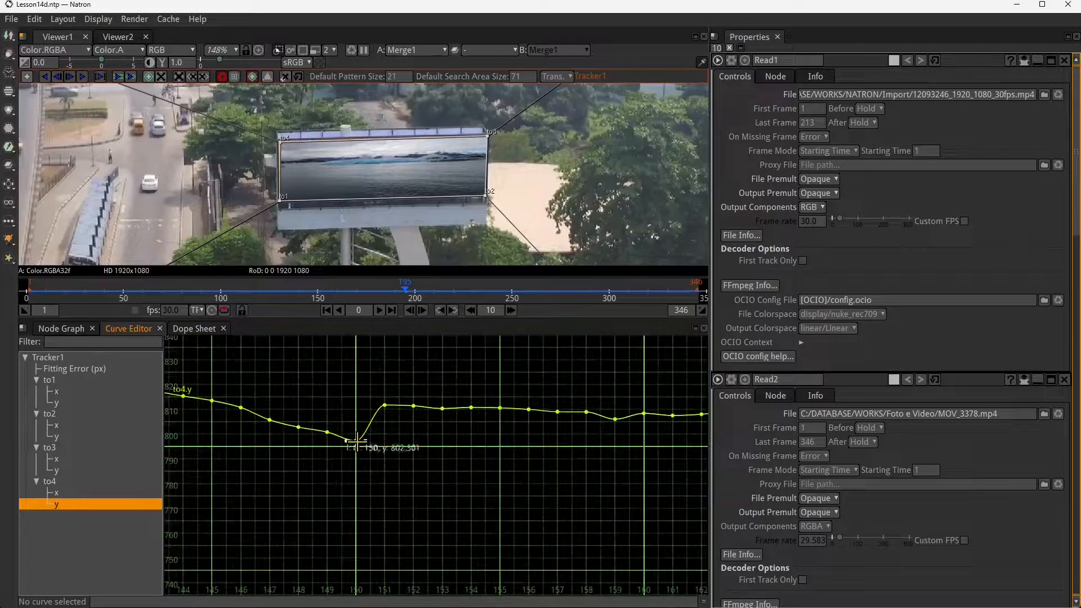
- Delete the faulty keyframes at frames 149 to 151 from Tracker1's to4 y curve
left_click_drag(357, 438, 357, 422)
left_click_drag(395, 368, 314, 443)
key("Delete")
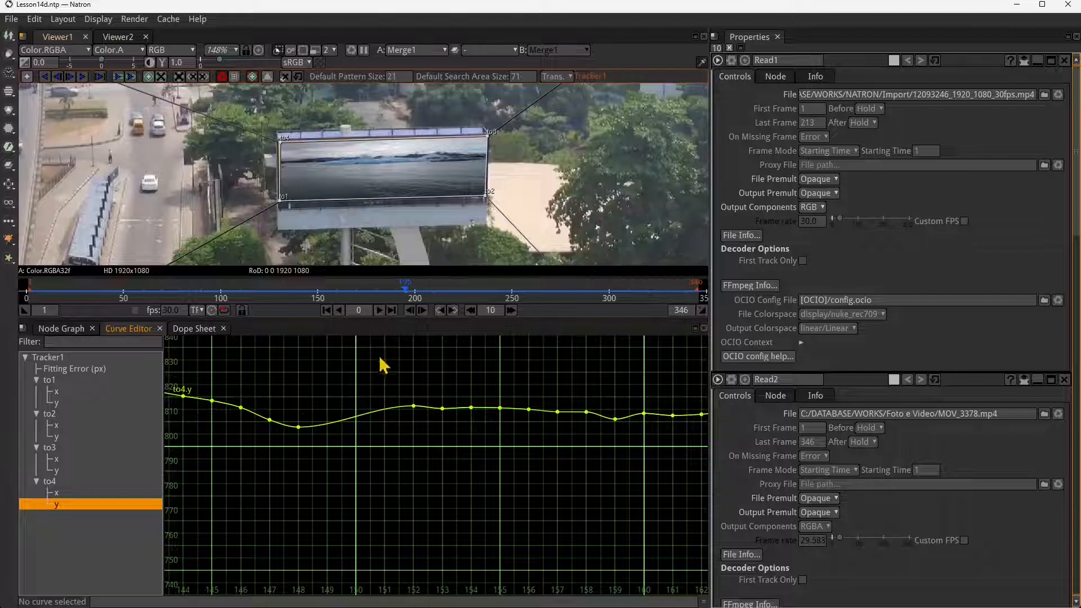
left_click_drag(594, 465, 472, 461)
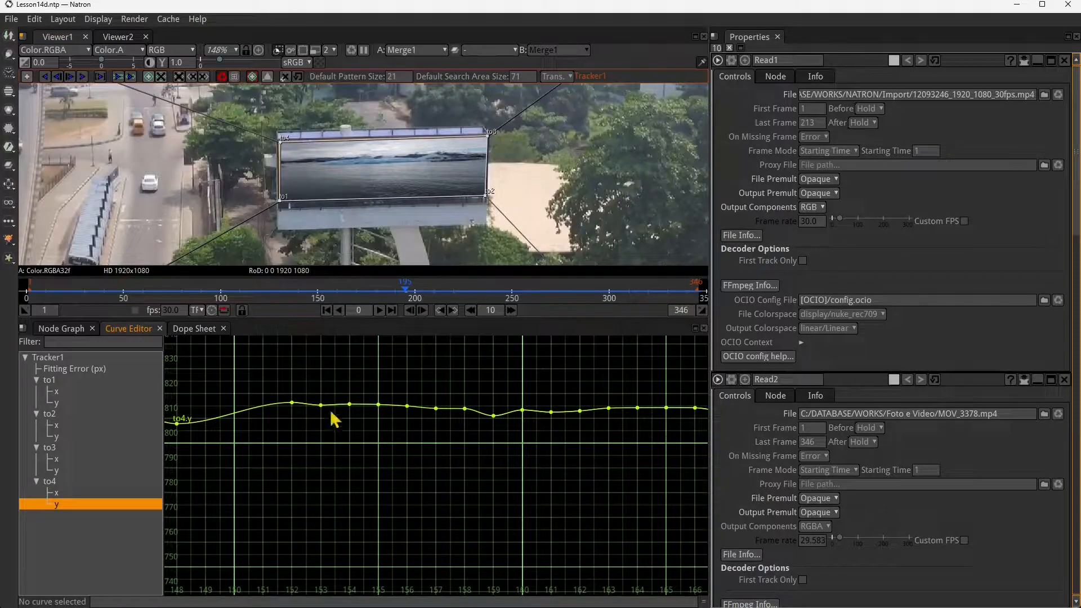
scroll(434, 454, "down", 6)
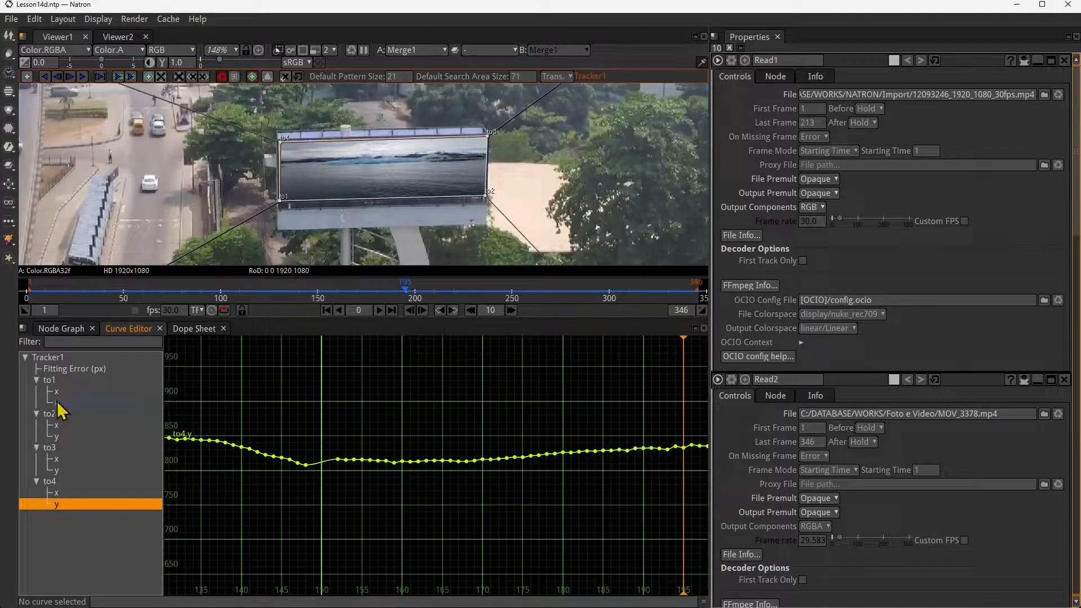
- Display Tracker1's to1 x curve and delete its faulty keyframes at frames 150 and 151
left_click(56, 391)
scroll(314, 482, "down", 8)
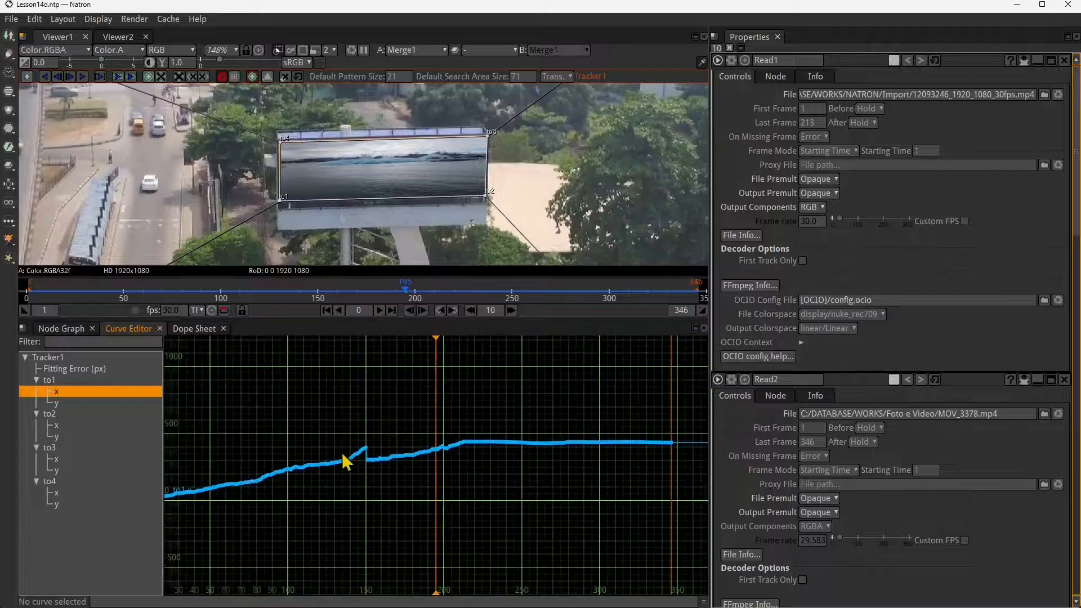
scroll(346, 461, "up", 10)
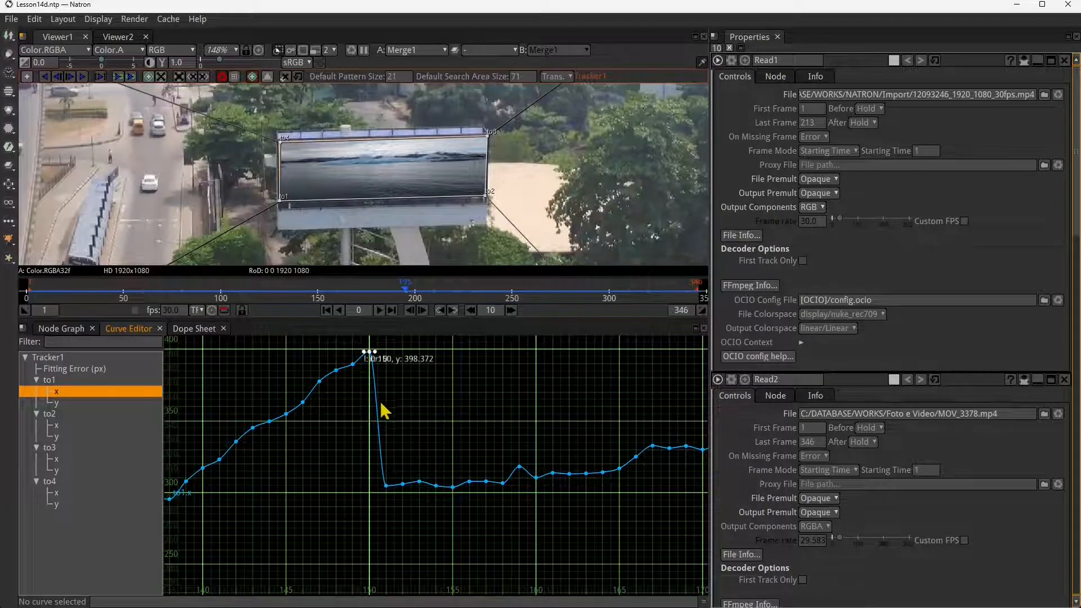
left_click_drag(381, 403, 388, 434)
left_click_drag(380, 384, 379, 423)
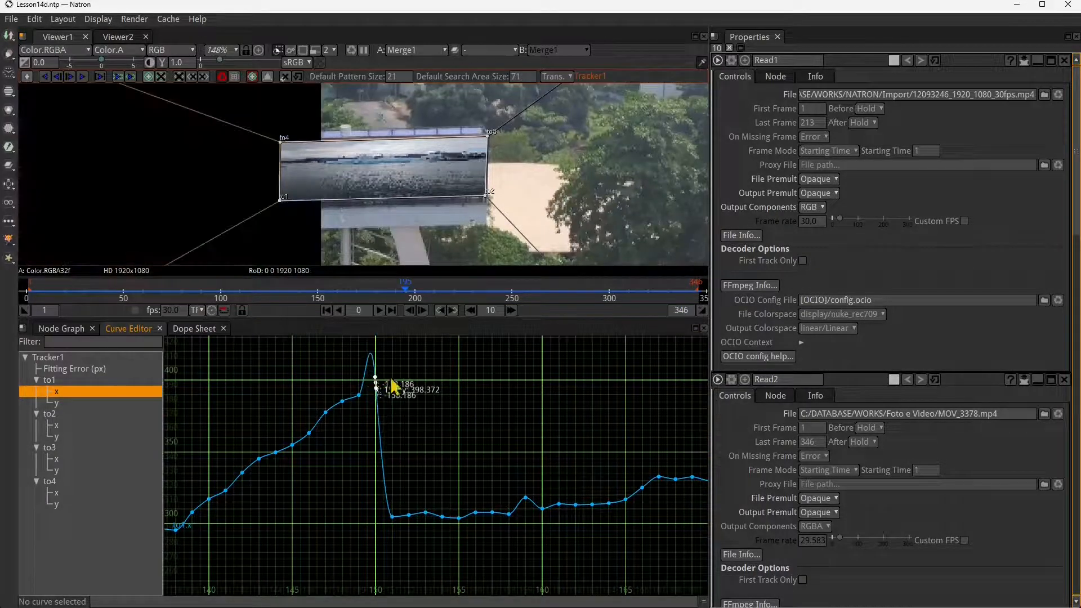
left_click_drag(405, 354, 374, 528)
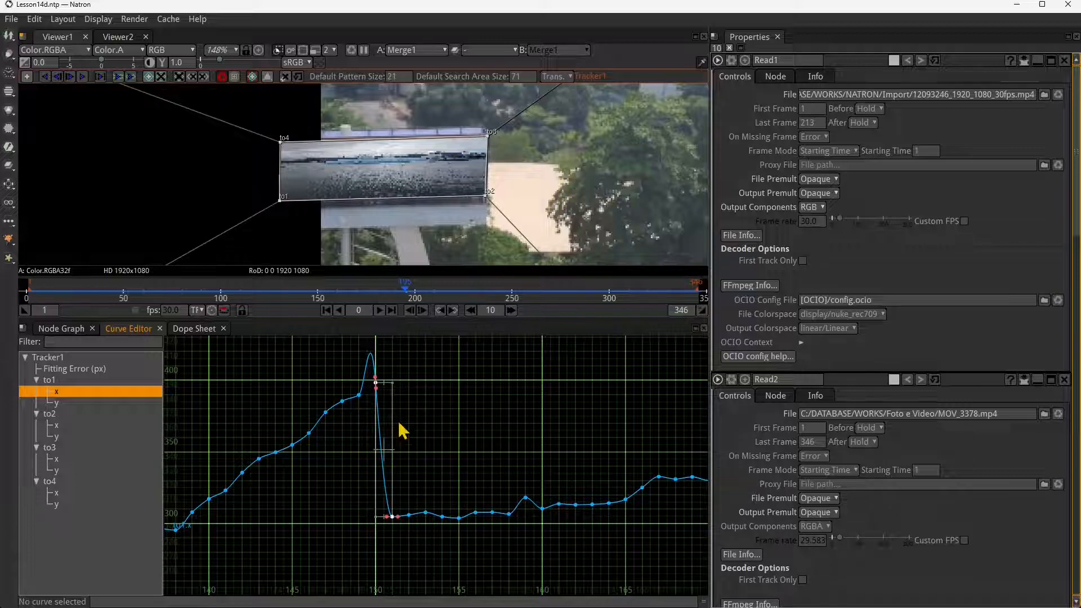
key("Delete")
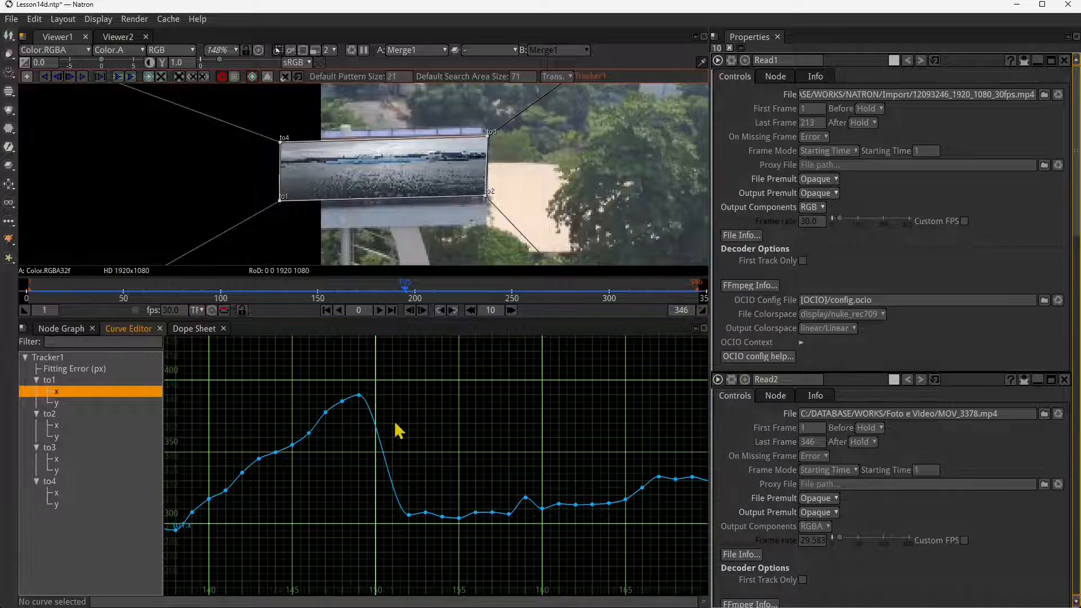
scroll(448, 416, "down", 15)
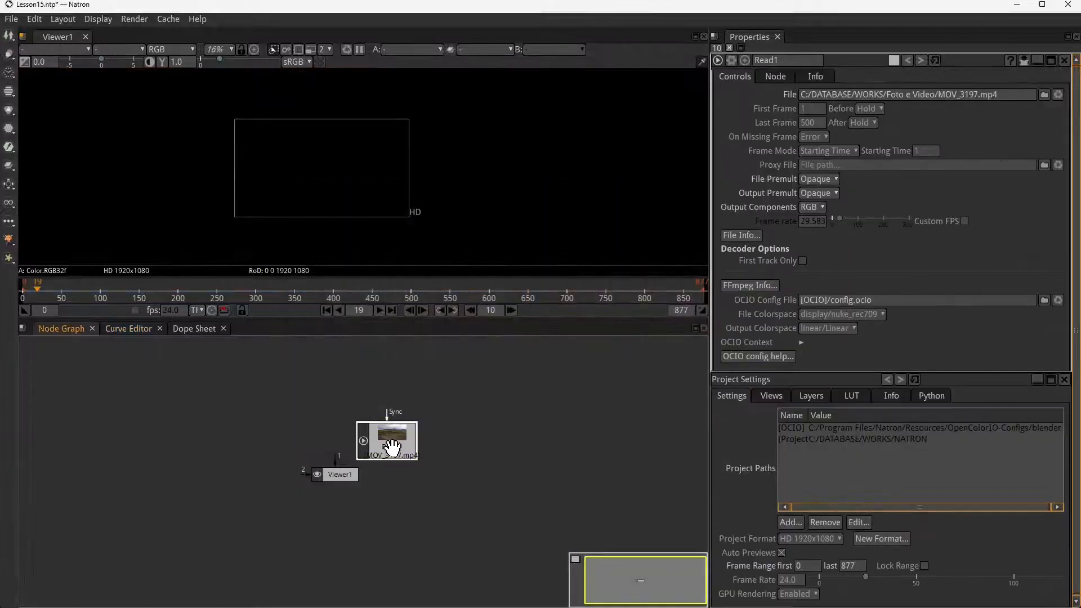
- Connect Read1 (MOV_3197.mp4) to Viewer1 and spread the two nodes apart in the node graph
left_click_drag(388, 434, 264, 411)
left_click_drag(399, 450, 154, 401)
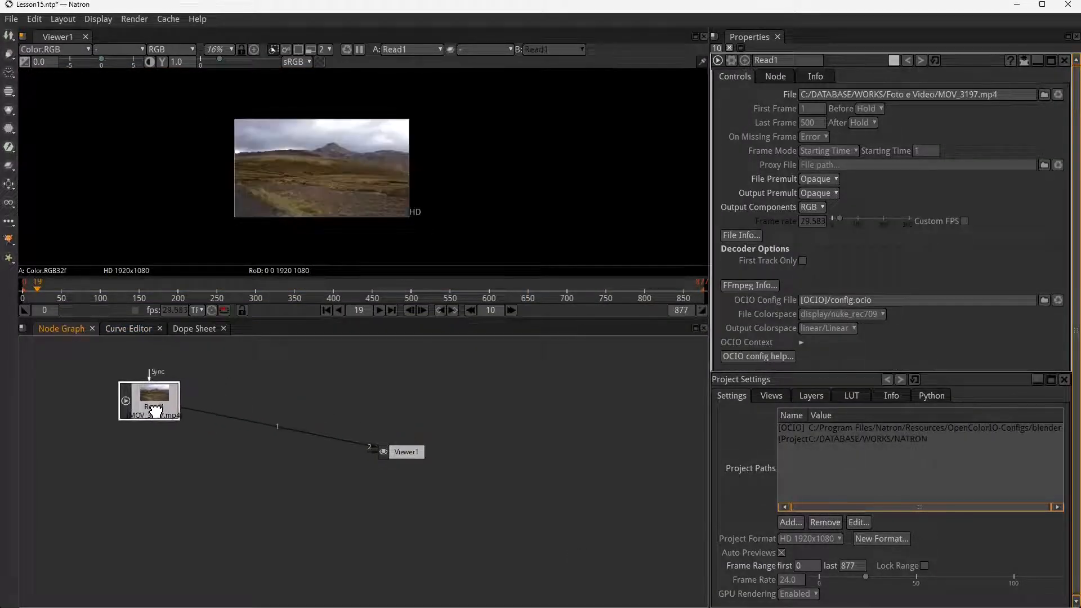
scroll(301, 172, "up", 1)
left_click_drag(403, 450, 508, 503)
scroll(304, 181, "up", 4)
scroll(316, 188, "down", 3)
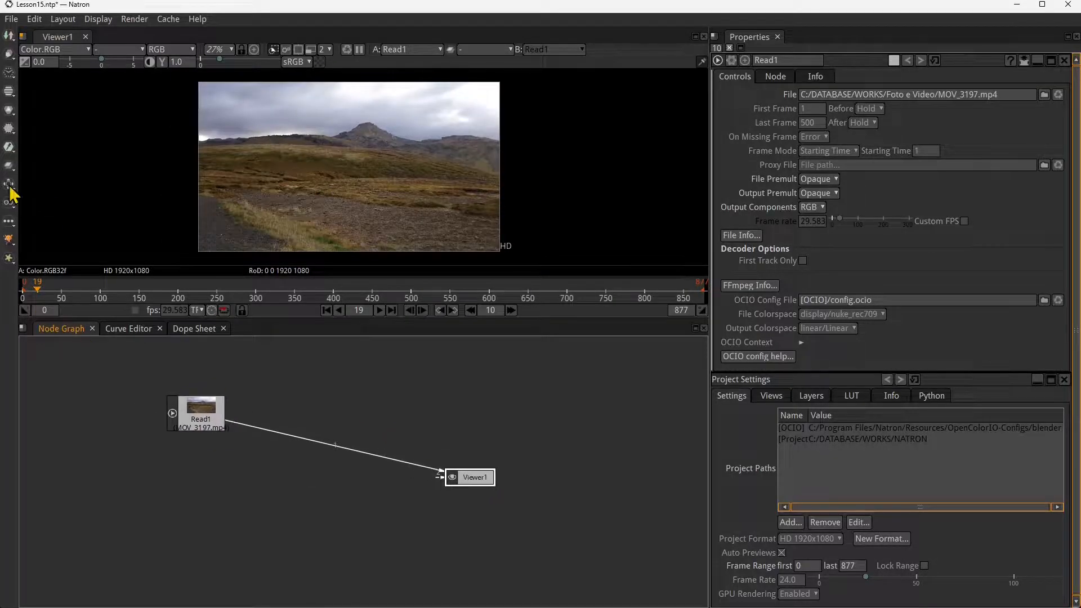
- Add an AppendClip node, detach it from Viewer1 and place it above the Read1–Viewer1 connection
left_click(9, 72)
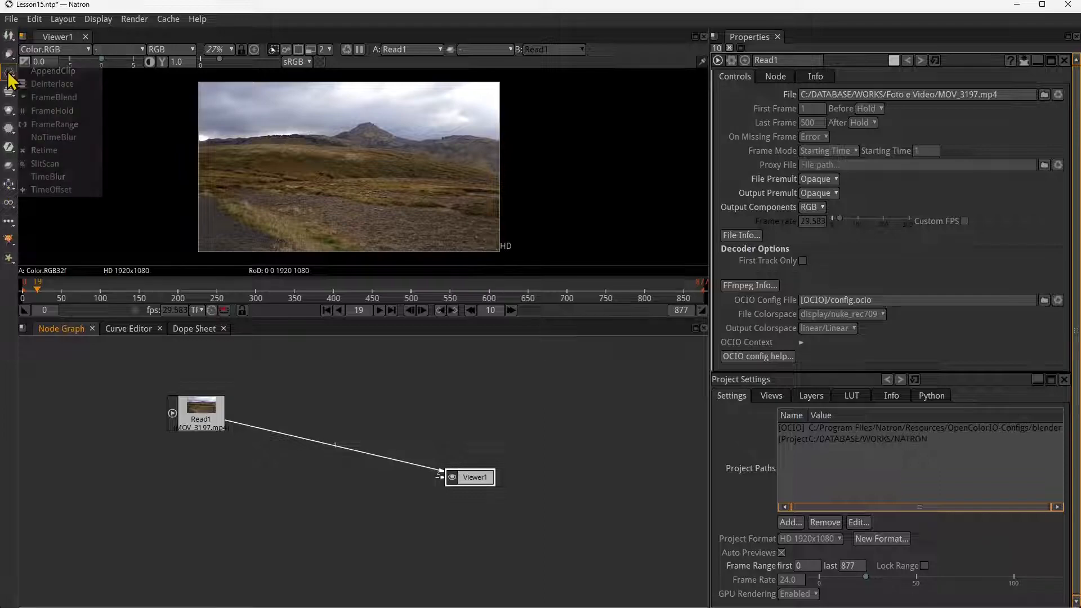
left_click(53, 72)
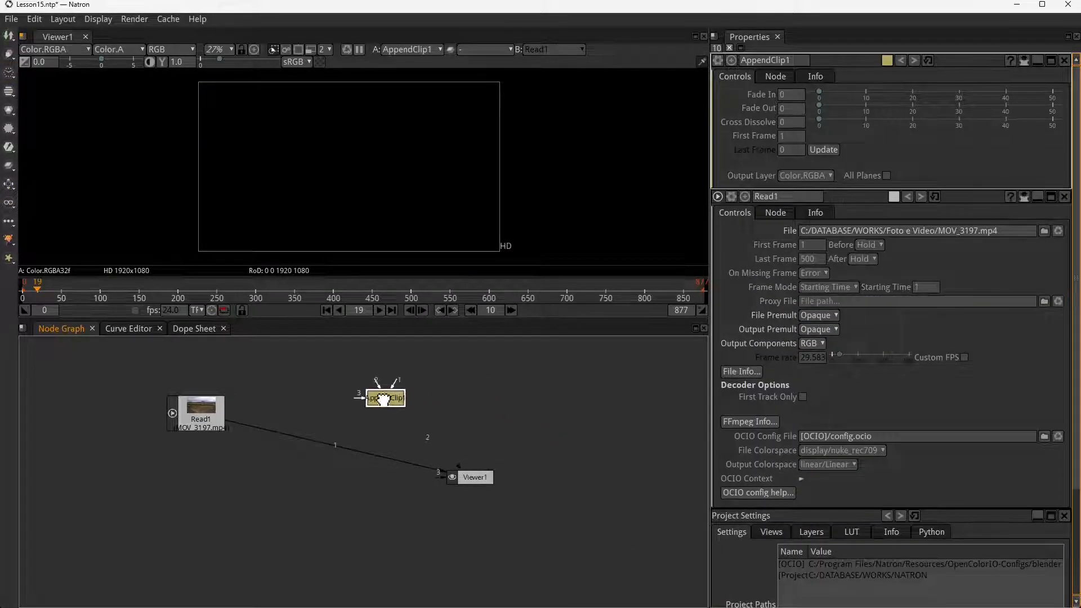
left_click_drag(459, 468, 457, 448)
left_click_drag(363, 406, 367, 403)
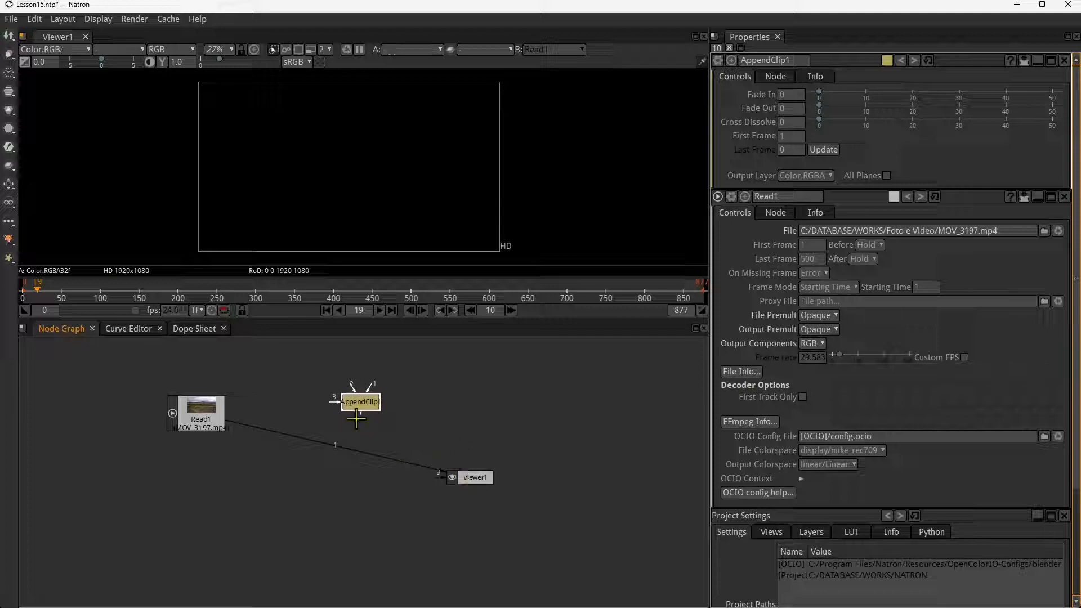
left_click_drag(203, 419, 182, 411)
left_click_drag(488, 495, 494, 483)
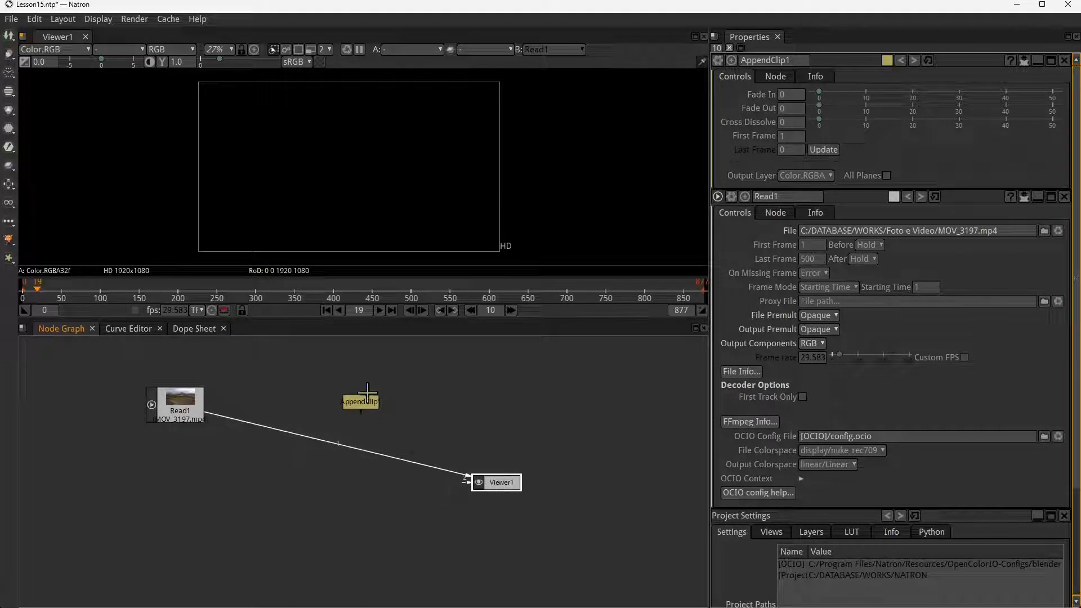
left_click_drag(363, 400, 355, 402)
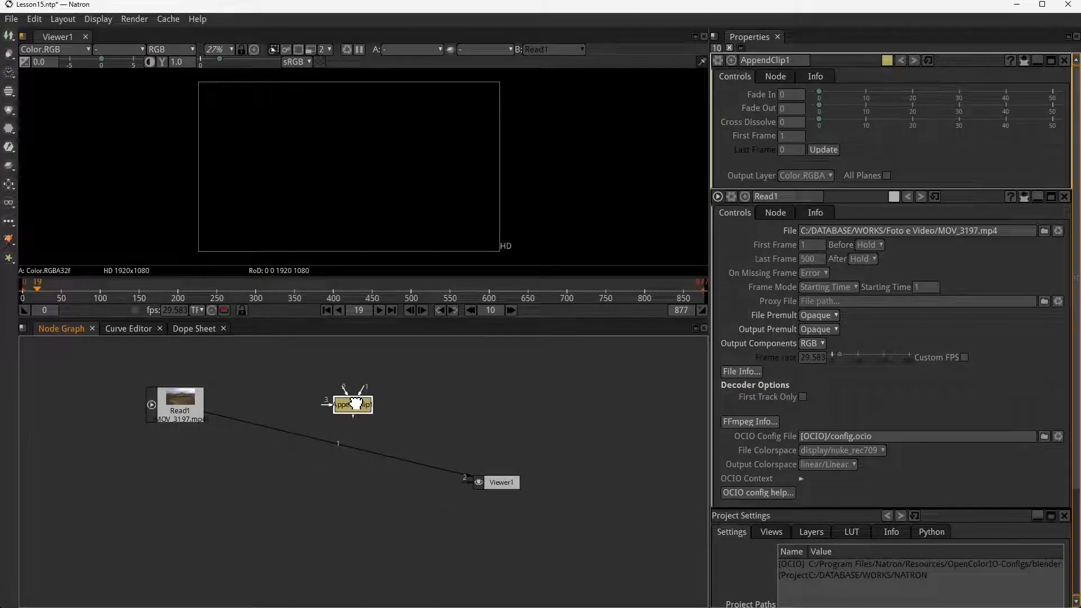
- Insert AppendClip1 into the connection between Read1 and Viewer1
left_click(170, 422)
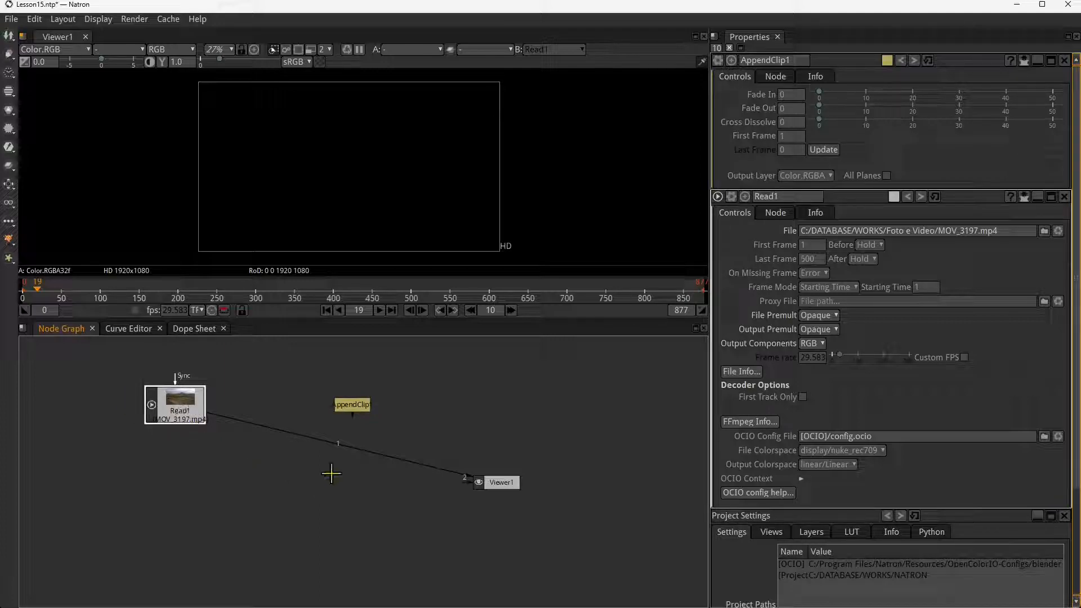
left_click(350, 410)
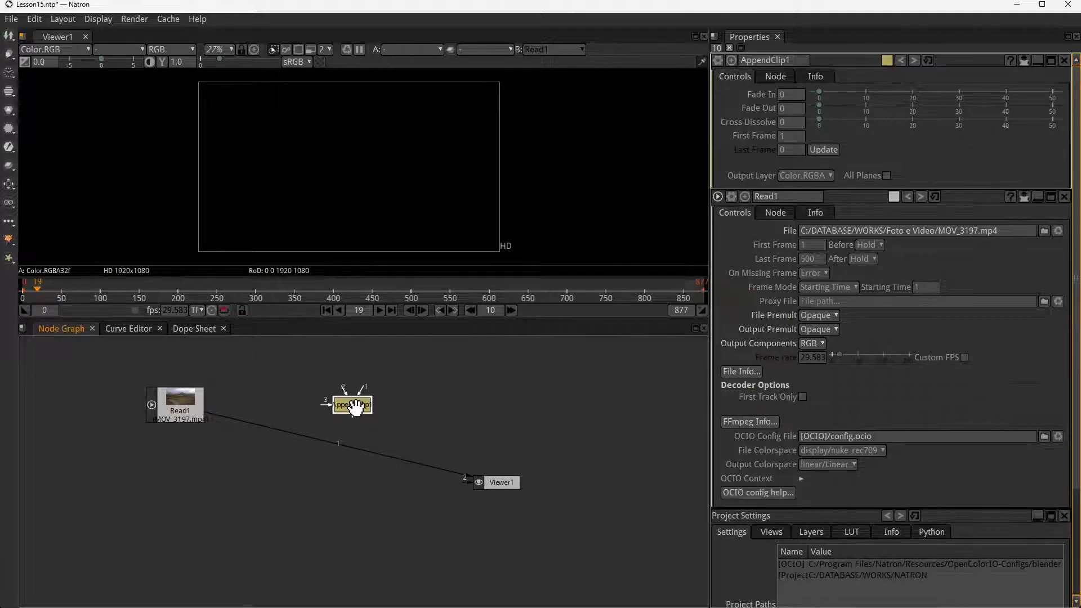
left_click_drag(354, 405, 344, 450)
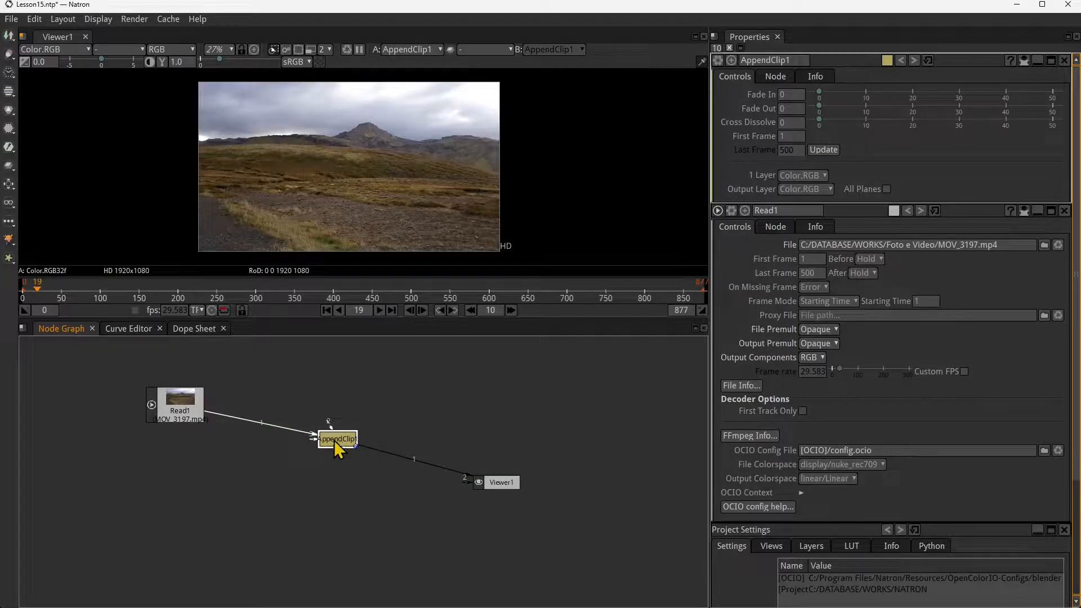
mouse_move(334, 437)
left_mouse_down()
mouse_move(342, 409)
mouse_move(321, 438)
mouse_move(330, 443)
left_mouse_up()
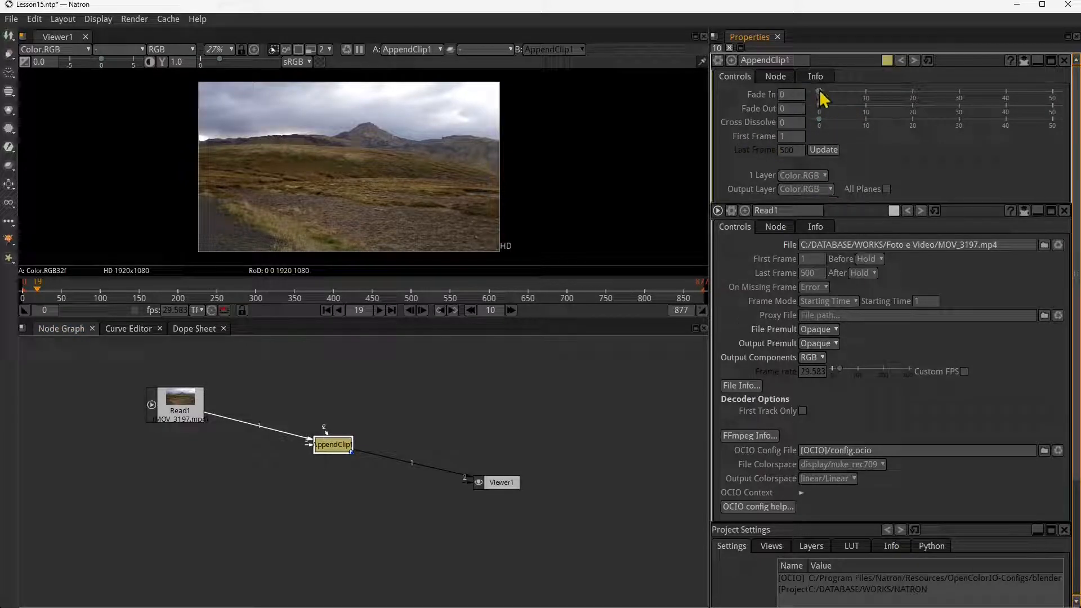
- Set AppendClip1's Fade In to 50 and play the clip from frame 0 to preview the fade
left_click_drag(826, 93, 1062, 104)
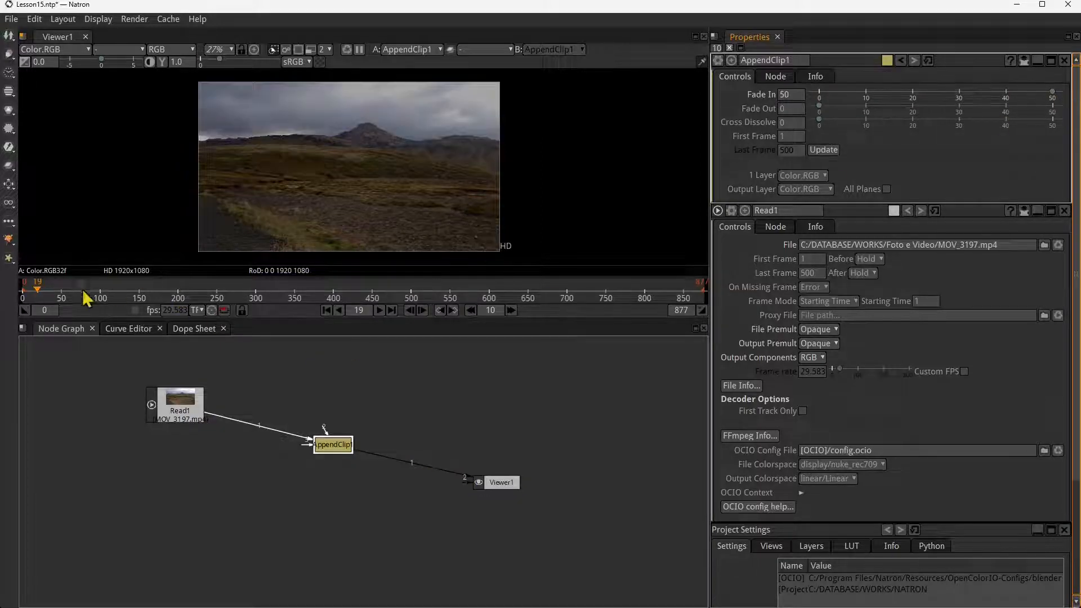
left_click(25, 303)
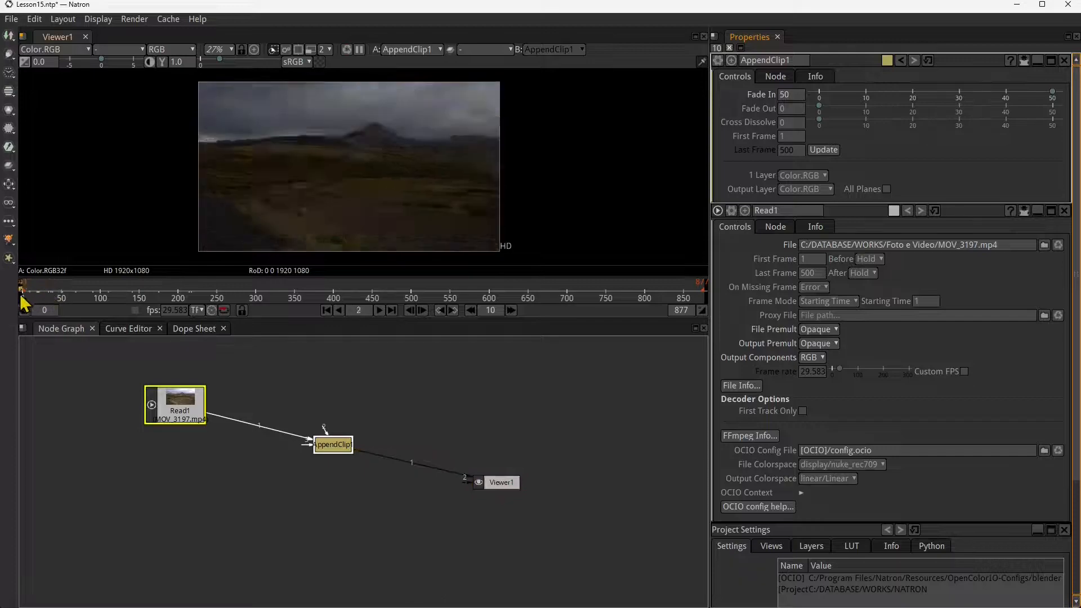
left_click_drag(25, 303, 243, 304)
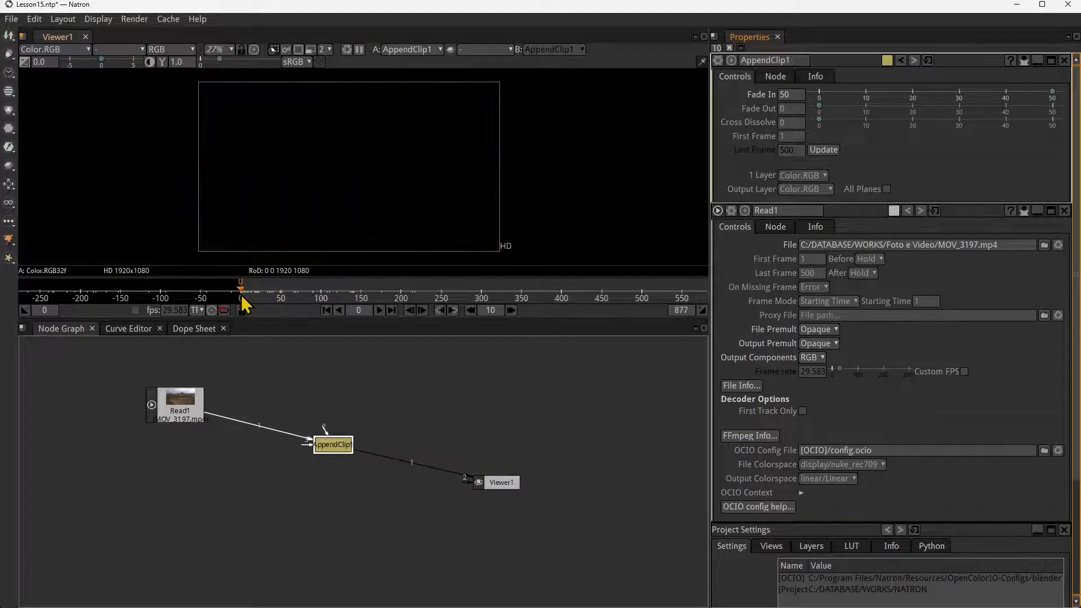
left_click(380, 310)
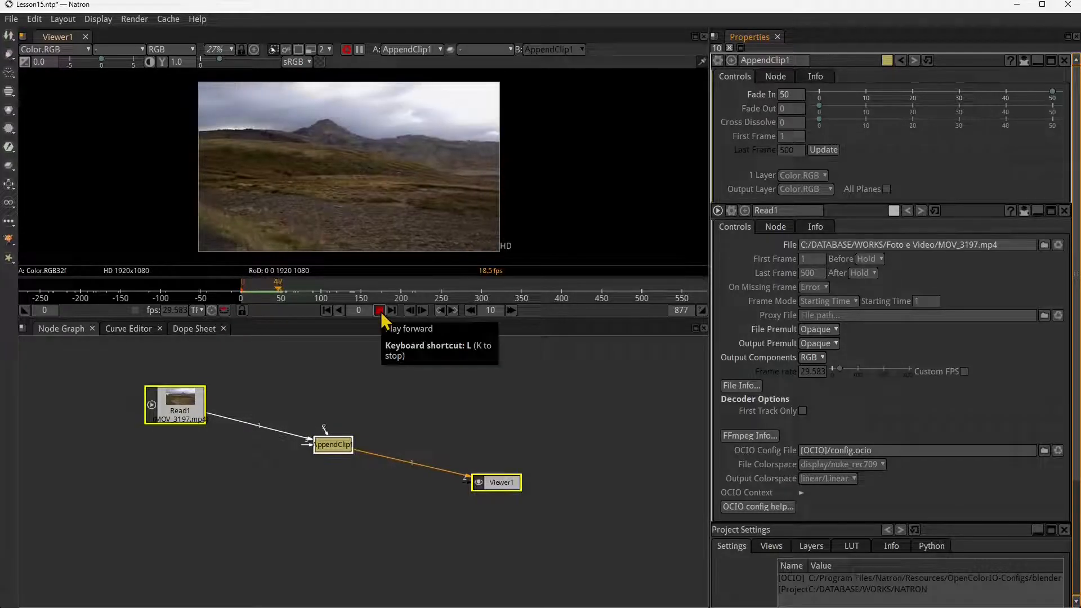
left_click(379, 310)
- Set the end of the playback range to frame 300 and scrub the clip to frame 220
scroll(400, 290, "down", 1)
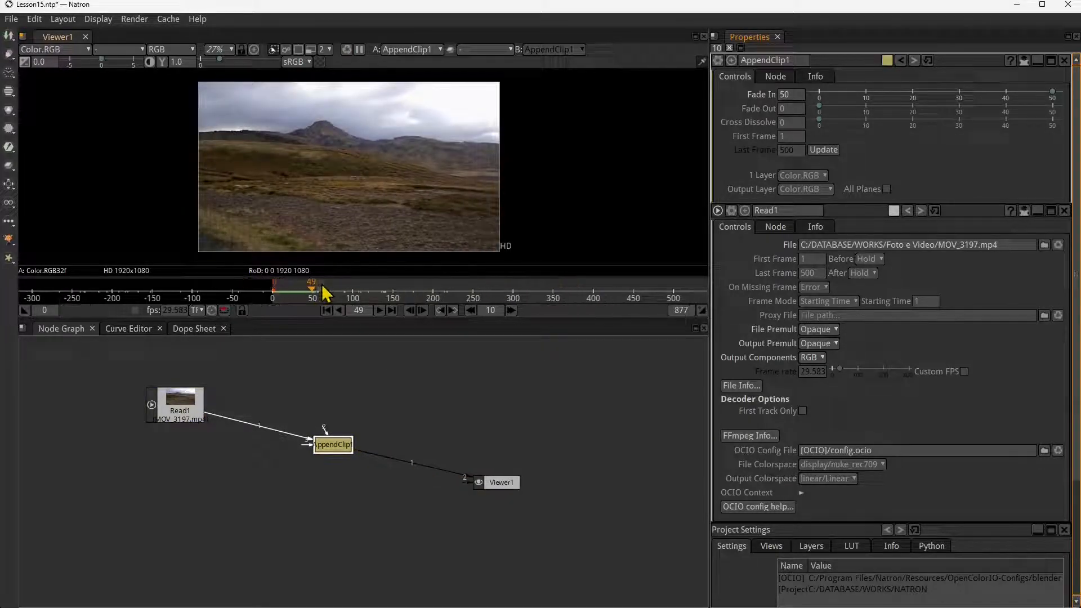
scroll(315, 290, "down", 3)
left_click_drag(311, 281, 254, 284)
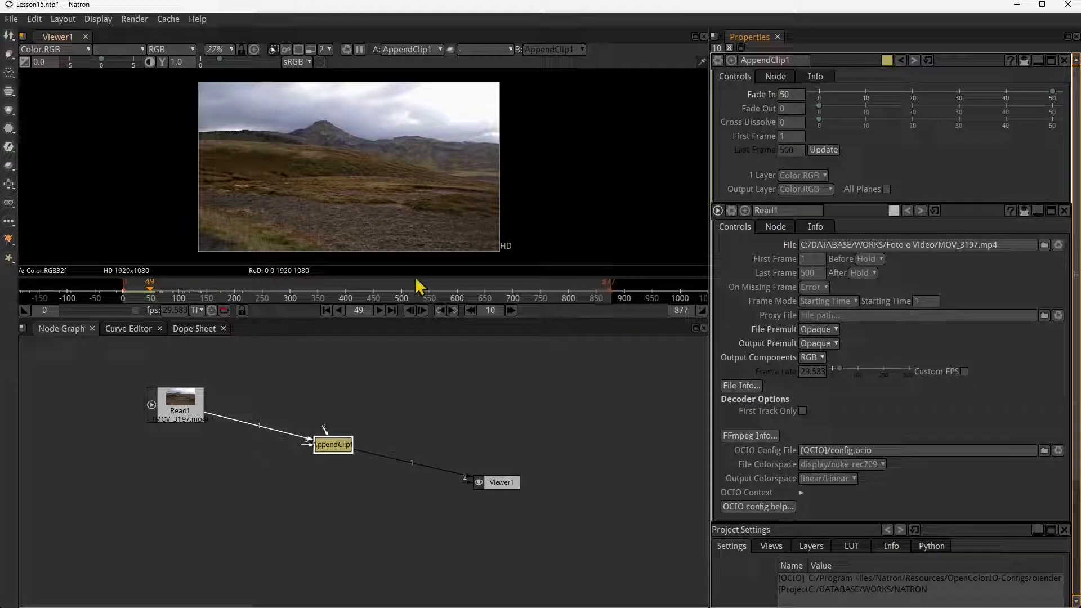
left_click_drag(419, 287, 514, 306)
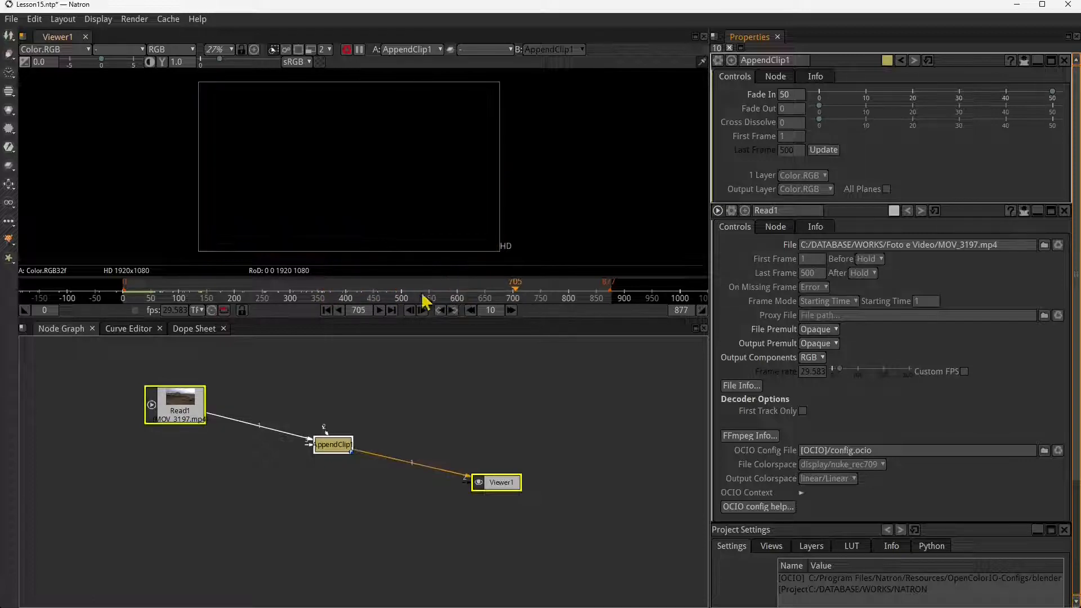
left_click(349, 292)
left_click(292, 298)
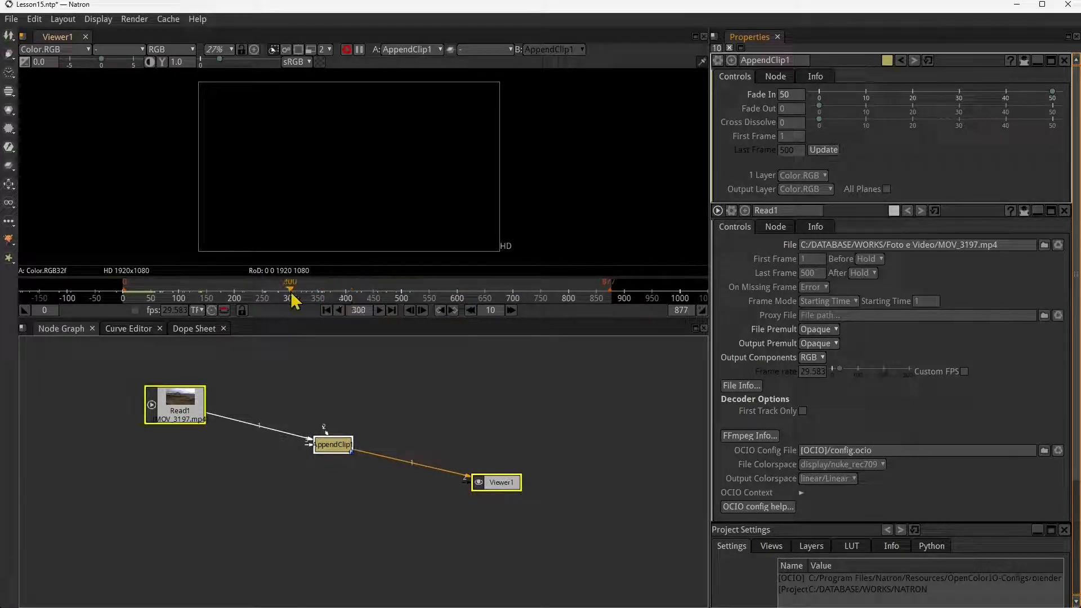
left_click(702, 310)
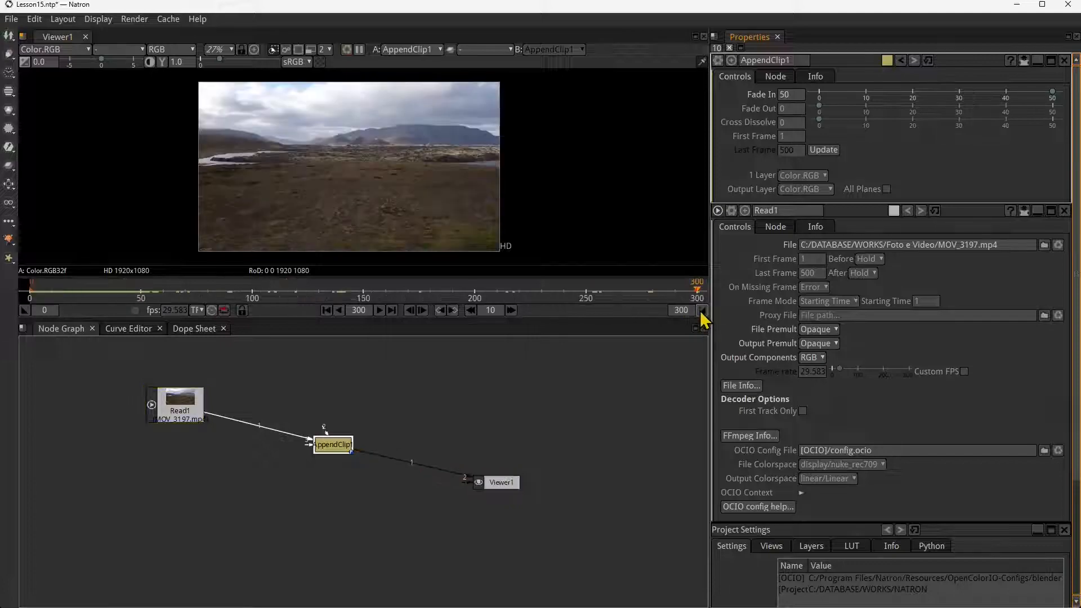
left_click(197, 286)
left_click_drag(200, 287, 519, 290)
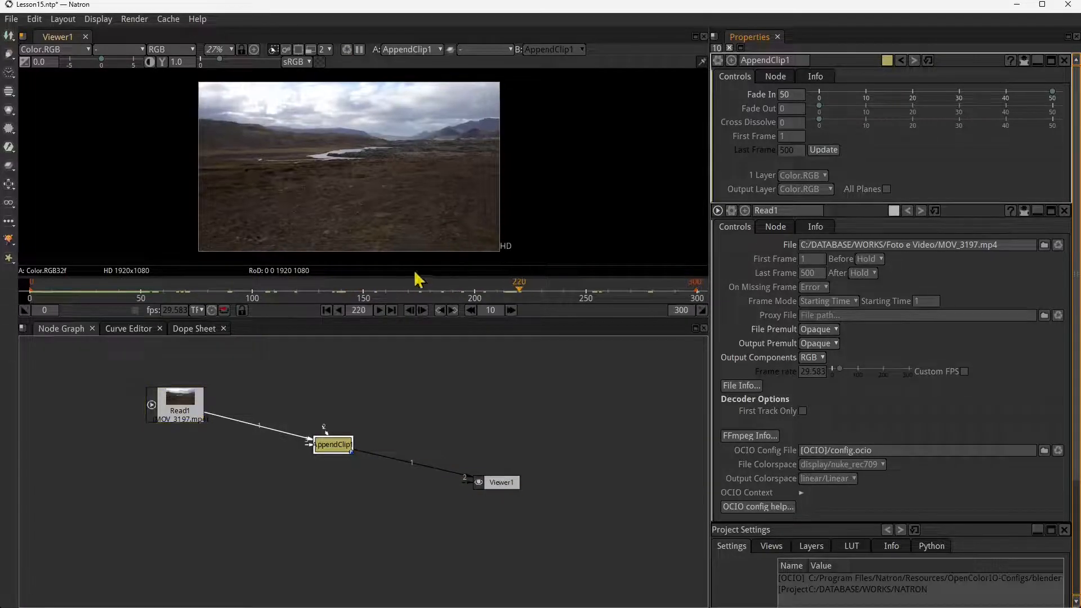
- Set AppendClip1's Fade Out to 50 and play the clip from frame 184 to check the result
left_click_drag(339, 450, 339, 445)
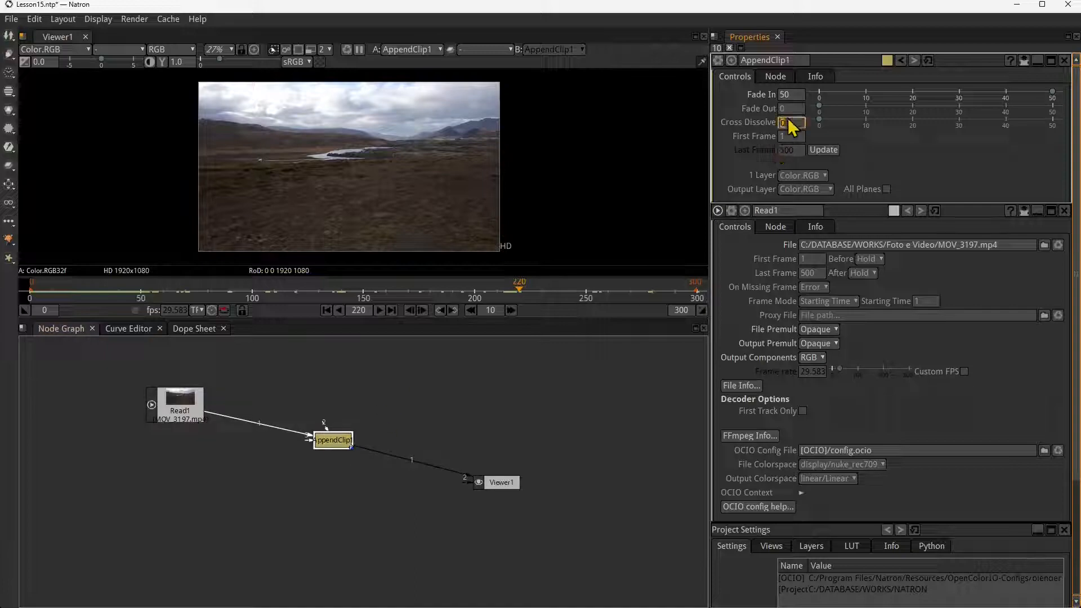
left_click_drag(819, 106, 1053, 107)
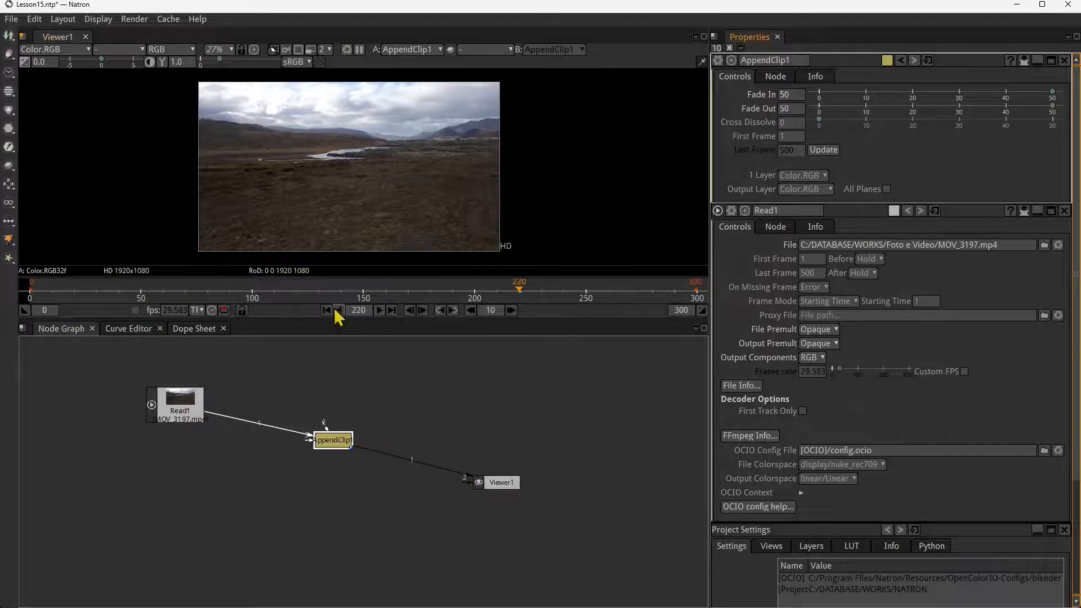
left_click_drag(329, 289, 445, 296)
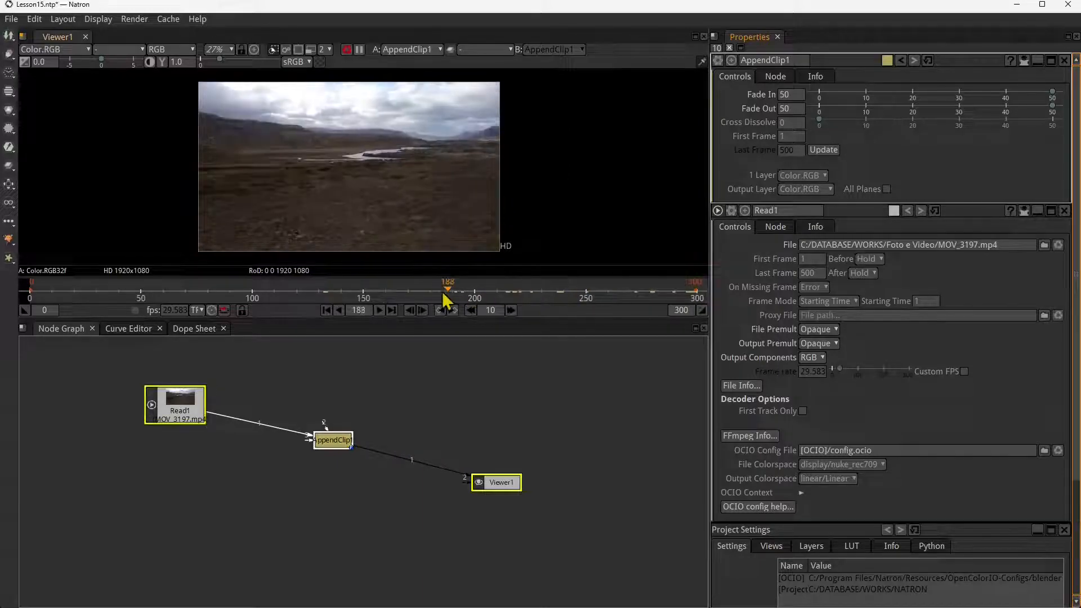
left_click(379, 310)
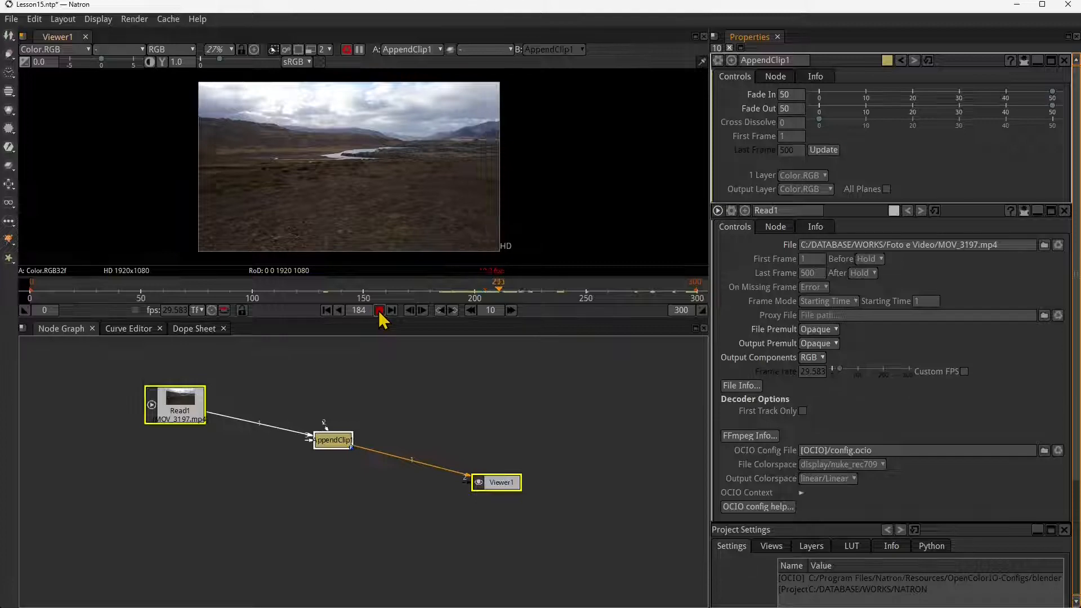
left_click(380, 310)
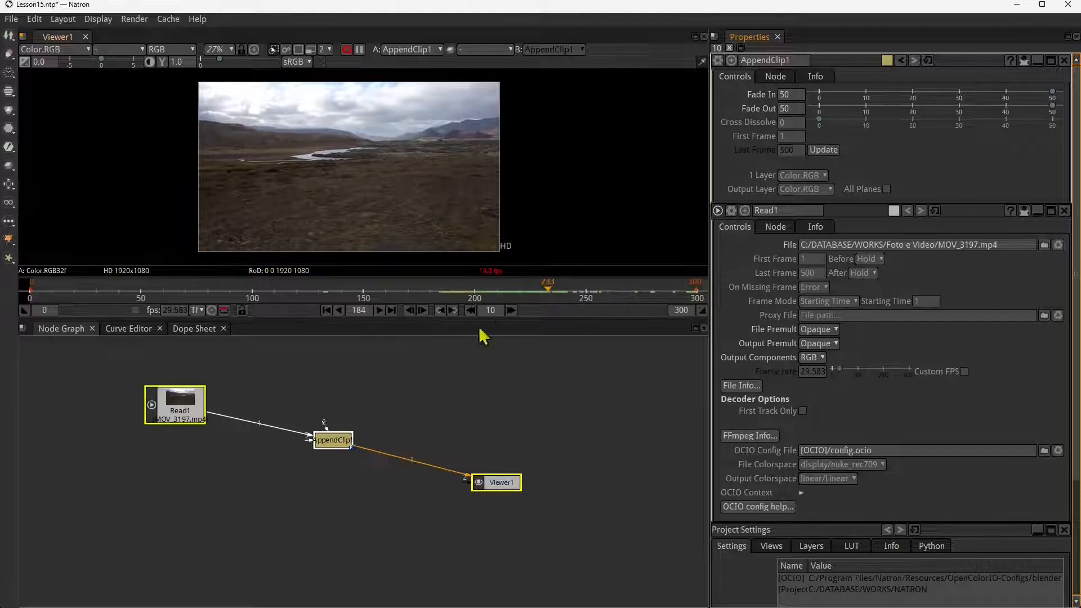
- Set Read1's Last Frame to 300
left_click(788, 155)
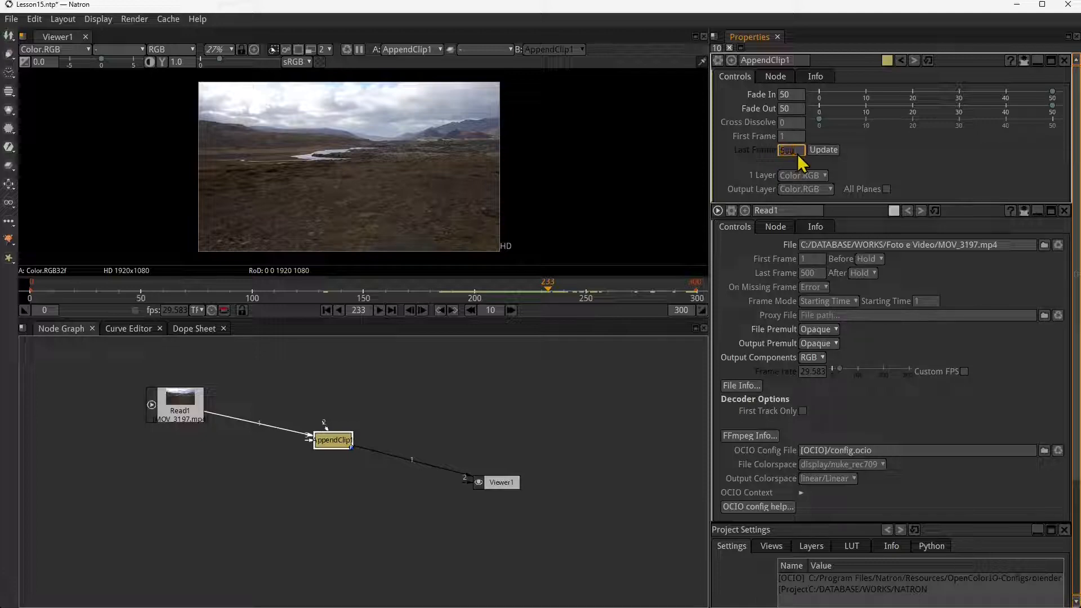
key("0")
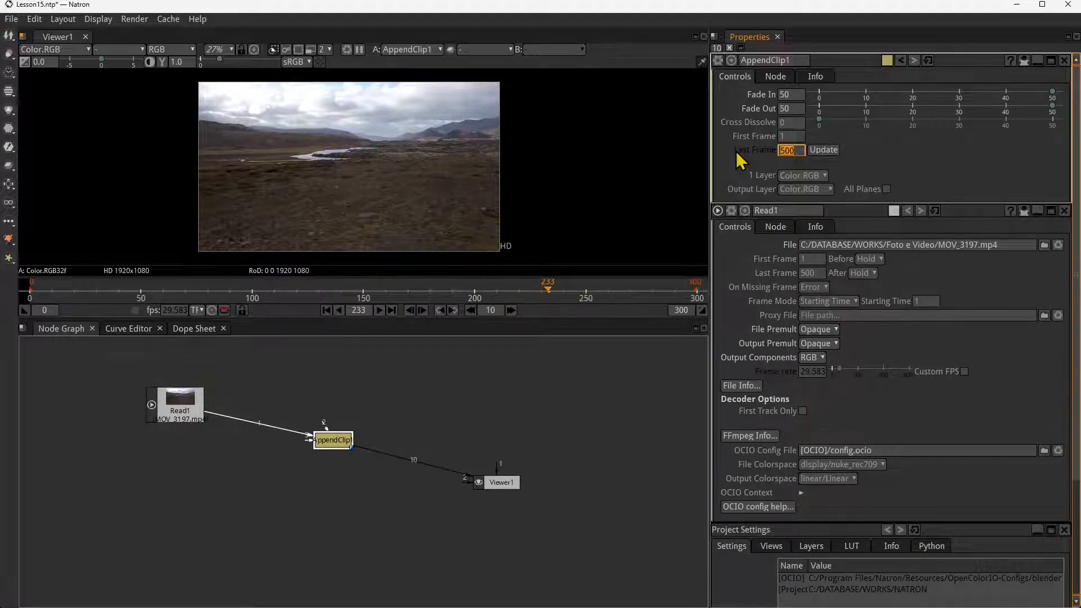
left_click(194, 411)
left_click(816, 123)
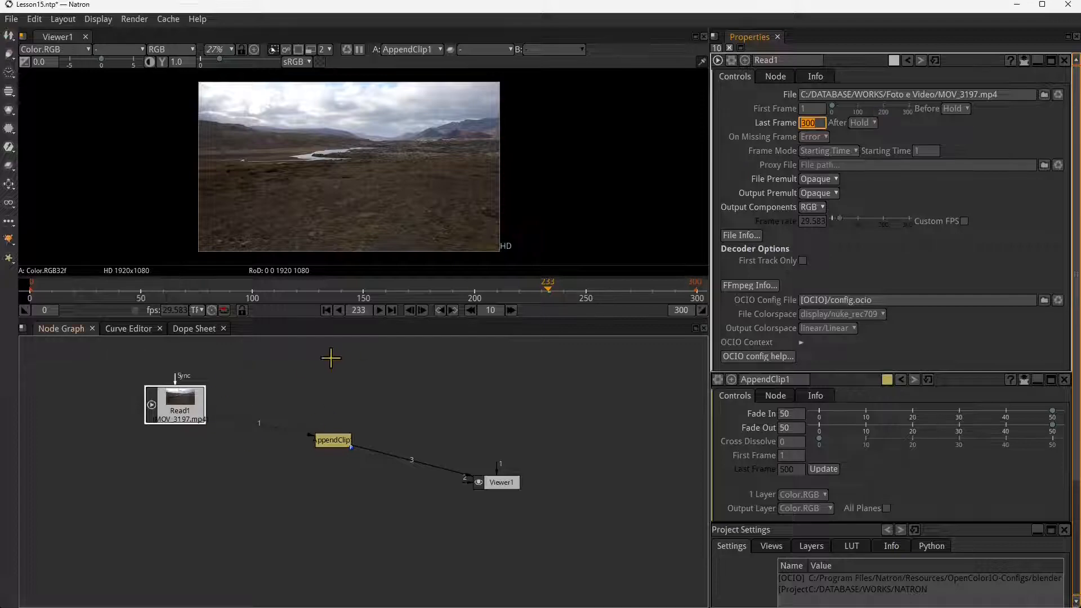
- Update AppendClip1's last frame from its input clip and play from frame 233 to check the fade-out
left_click_drag(335, 287, 581, 289)
double_click(331, 439)
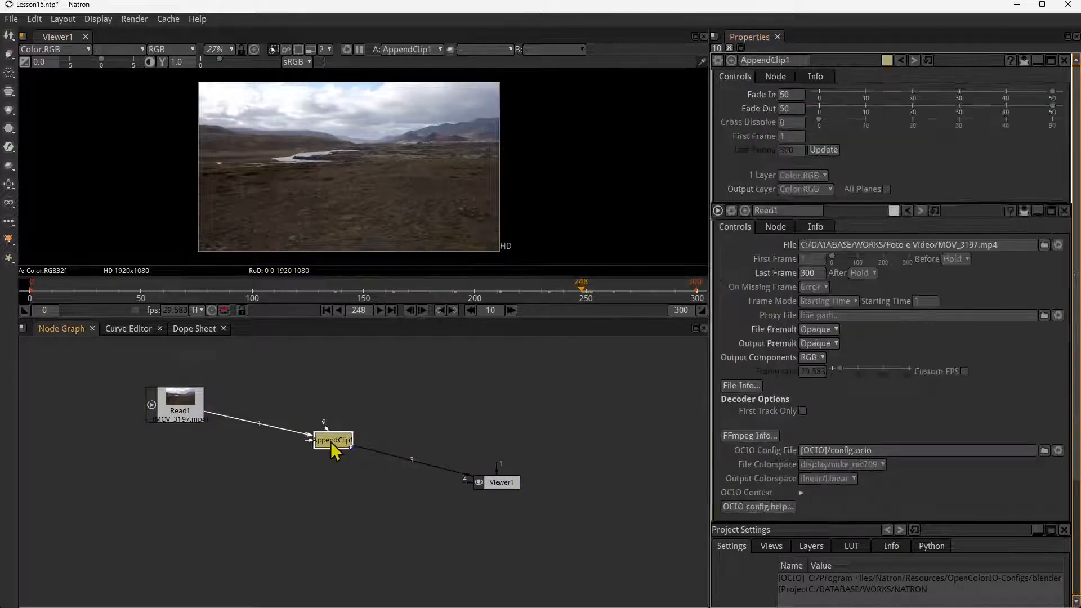
left_click(819, 152)
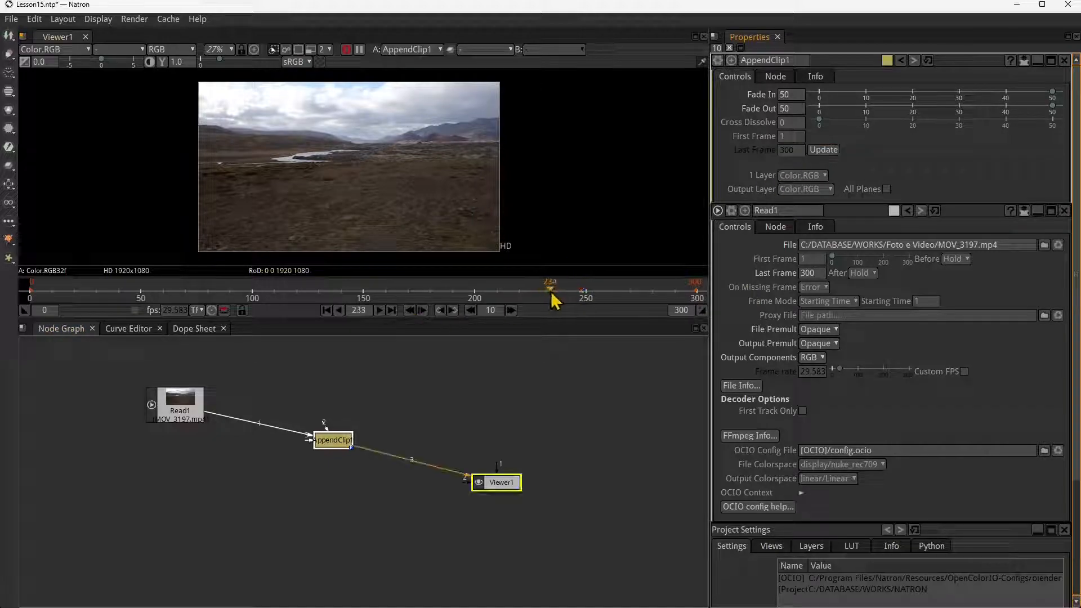
left_click(379, 310)
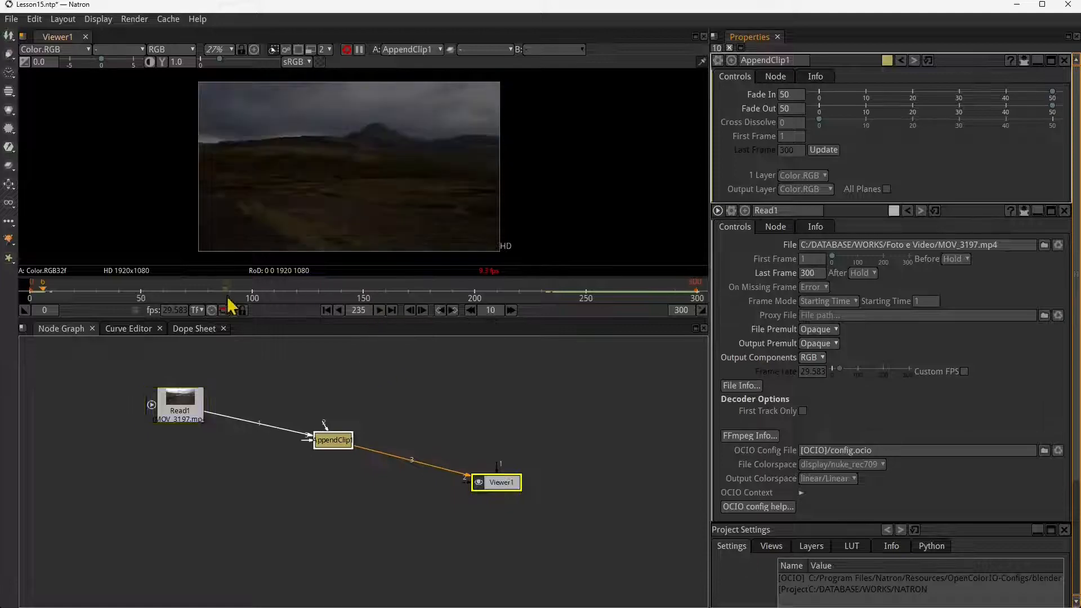
- Return to frame 1 and set AppendClip1's Cross Dissolve to 50
left_click_drag(134, 296, 33, 297)
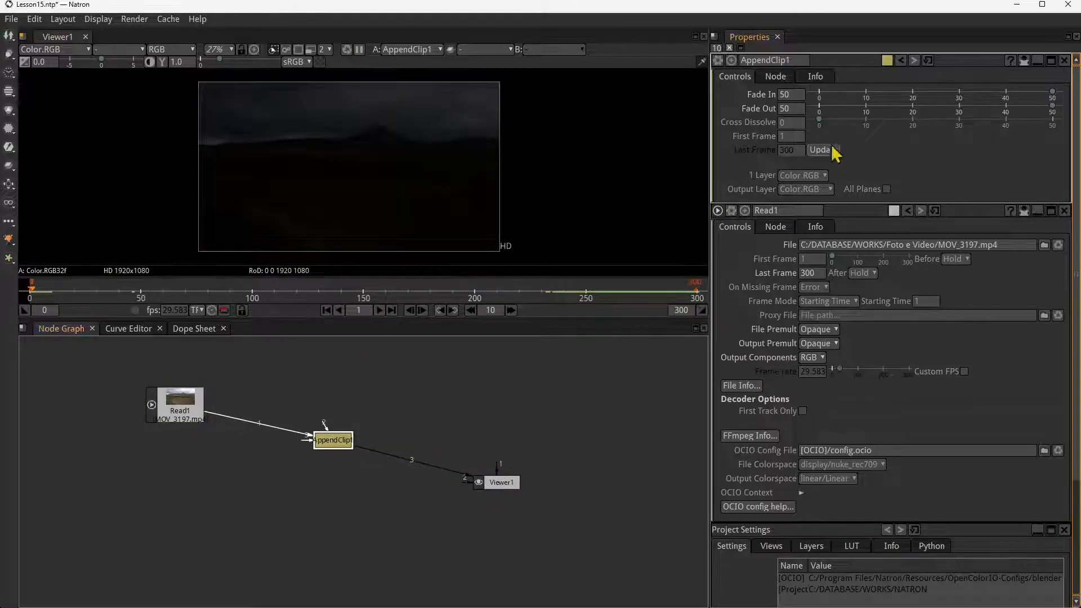
left_click_drag(820, 120, 1057, 144)
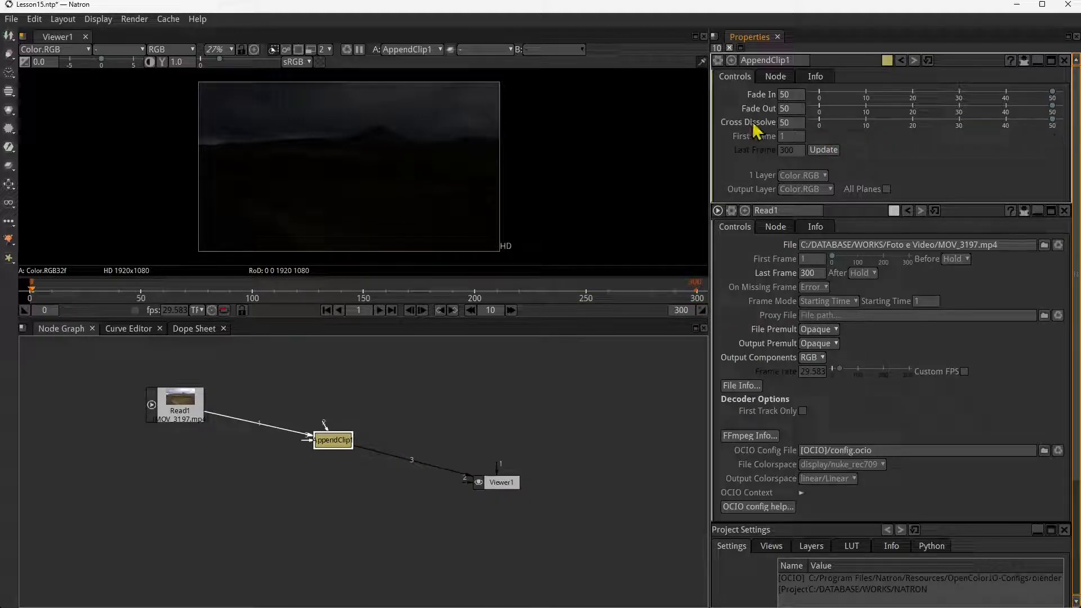
double_click(794, 123)
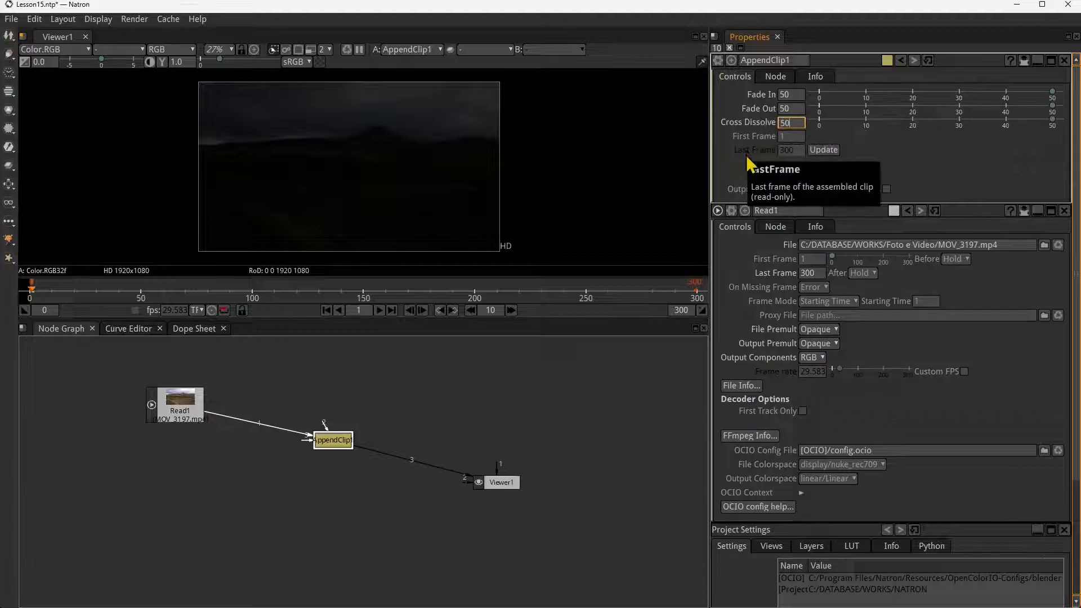
- Add a Read node with MOV_3019.mp4 as AppendClip1's second input and place it above the AppendClip1 node
scroll(475, 496, "down", 1)
left_click_drag(354, 447, 361, 414)
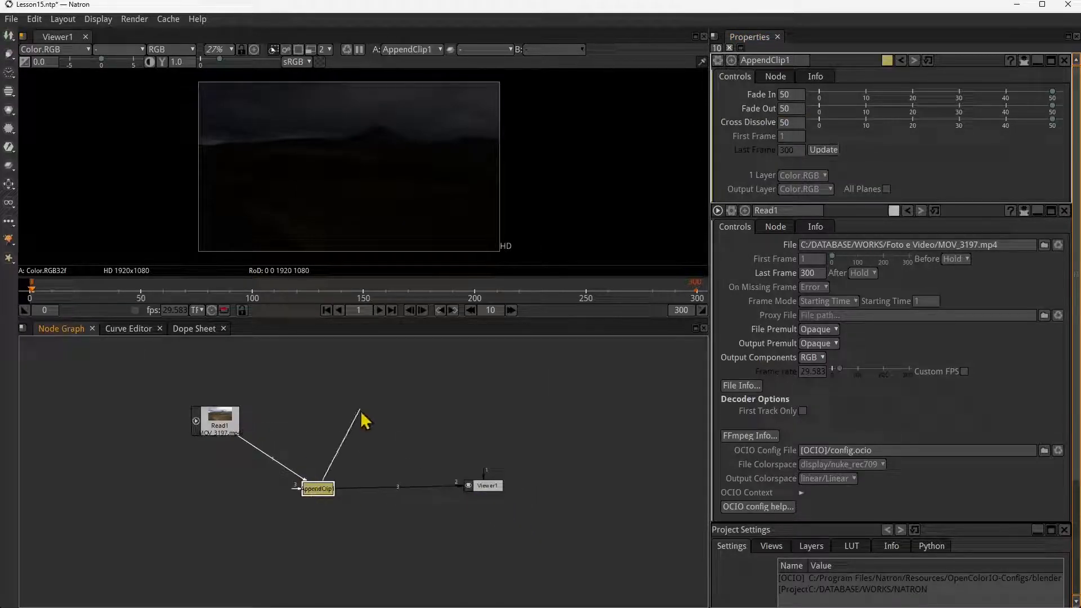
key("r")
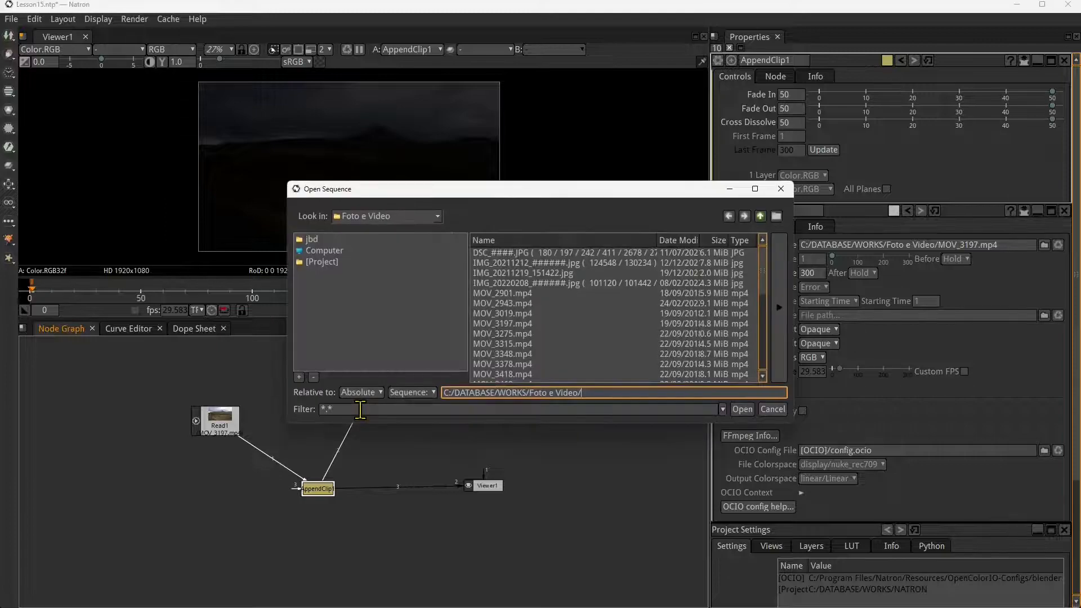
left_click(525, 314)
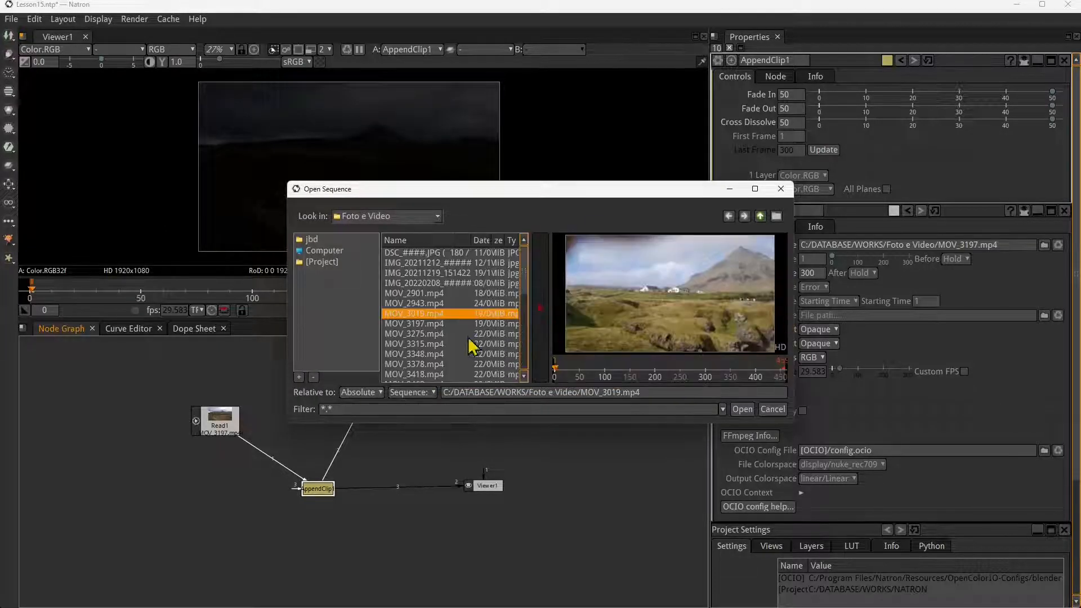
left_click(742, 409)
left_click_drag(383, 453, 382, 412)
- Set Read2's Last Frame to 300 and scrub the assembled clip to frame 485
left_click_drag(563, 290, 507, 301)
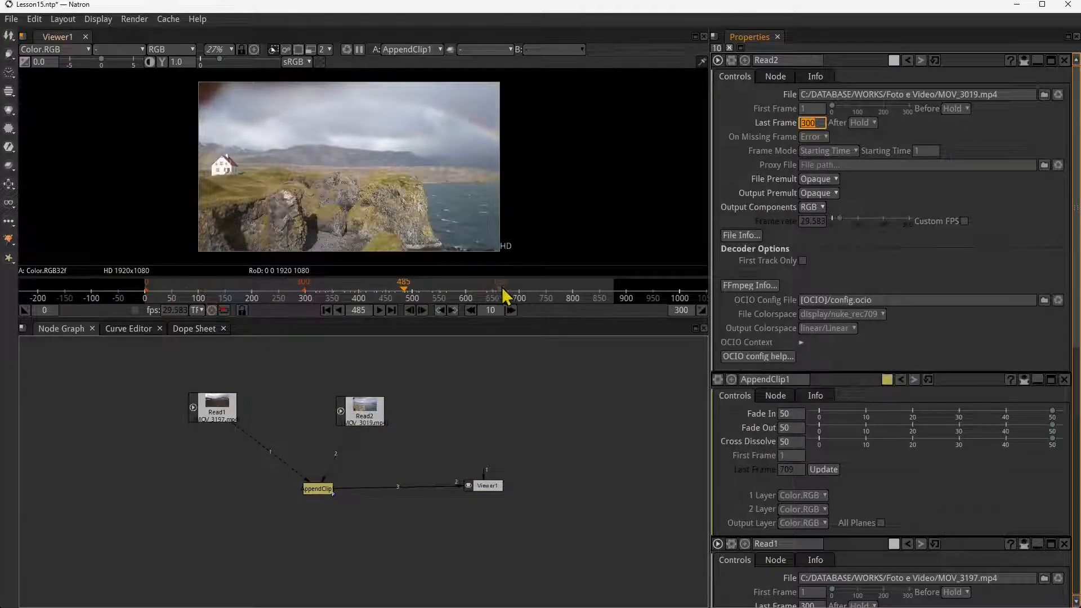
left_click(749, 129)
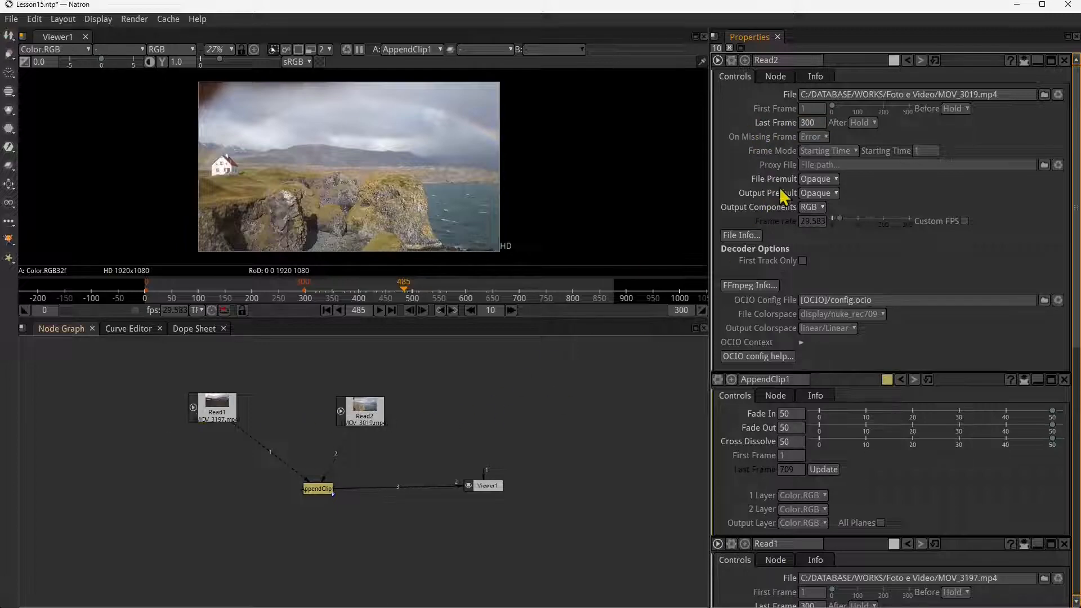
left_click(813, 126)
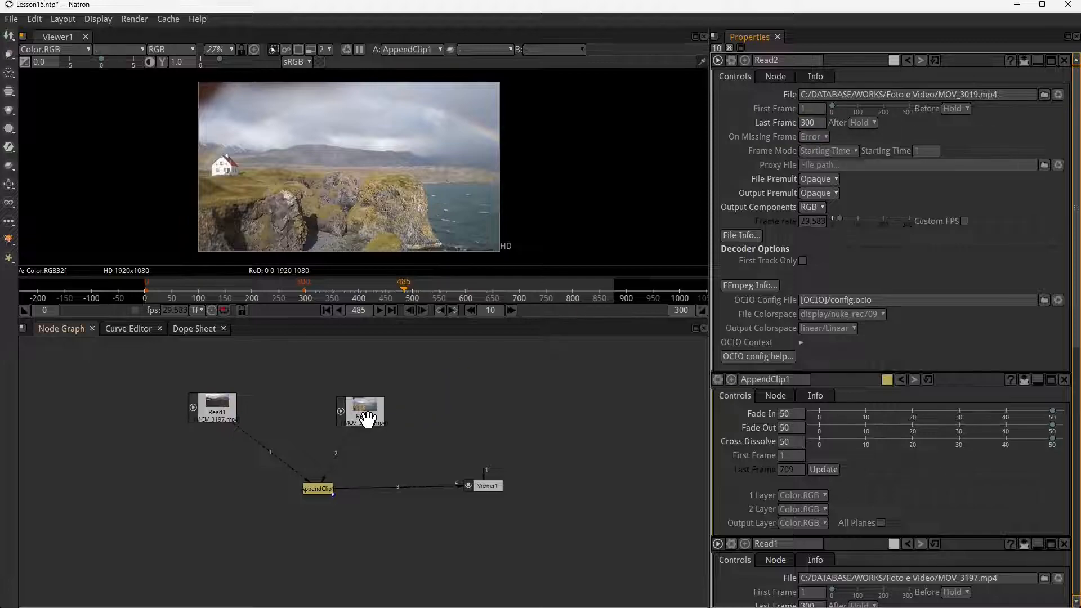
- Rearrange the Read1 and Read2 nodes above AppendClip1 so Read2 sits directly over it
left_click_drag(367, 418, 362, 411)
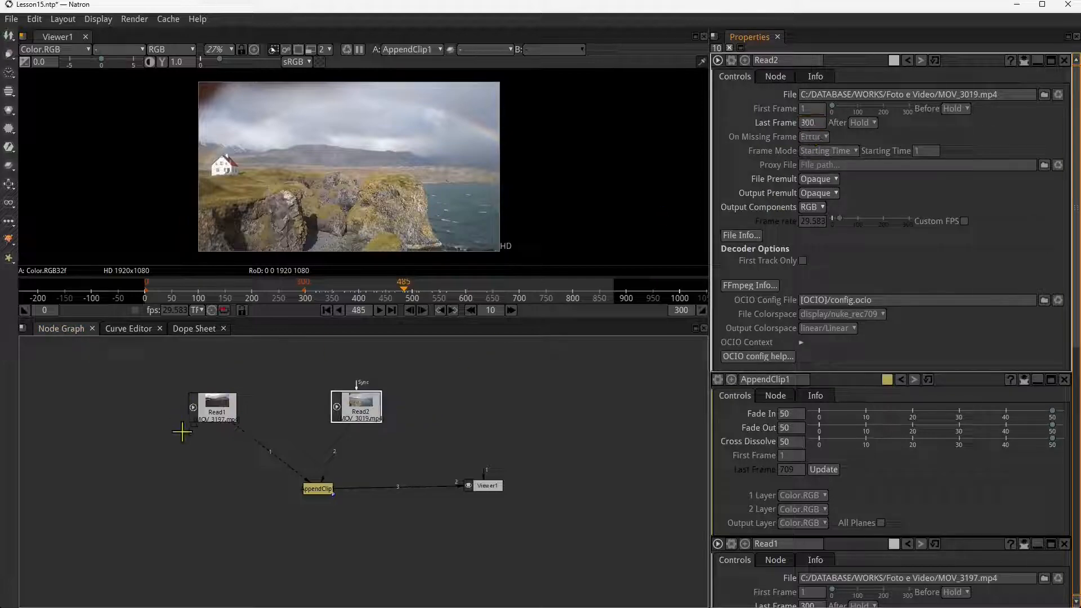
left_click(215, 408)
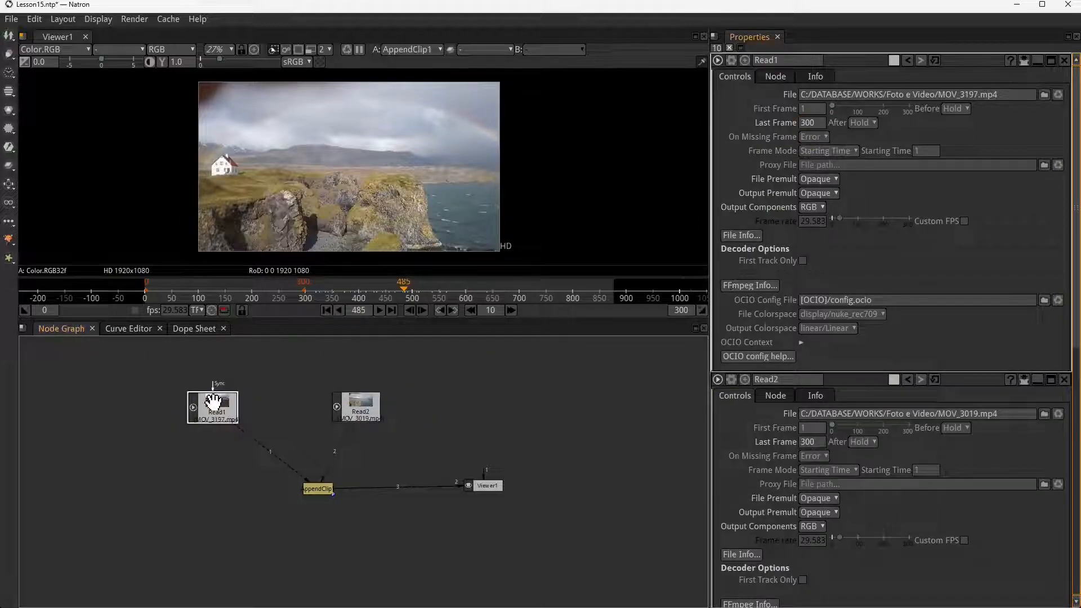
left_click_drag(213, 401, 193, 414)
left_click_drag(375, 410, 332, 416)
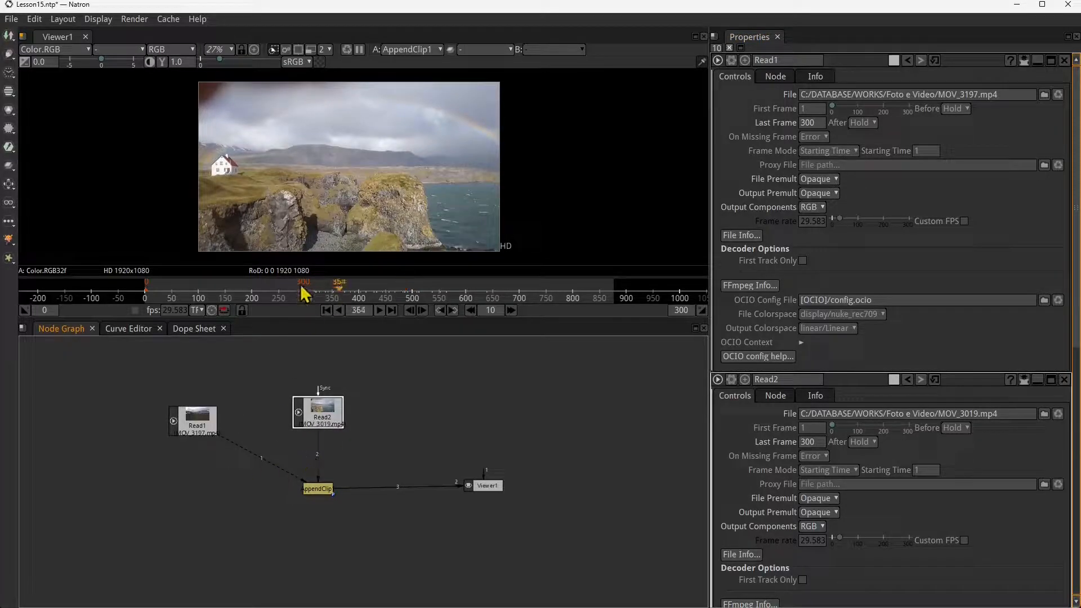
- Scrub the assembled clip back and forth between about frames 199 and 451 to compare the two joined shots
left_click(251, 295)
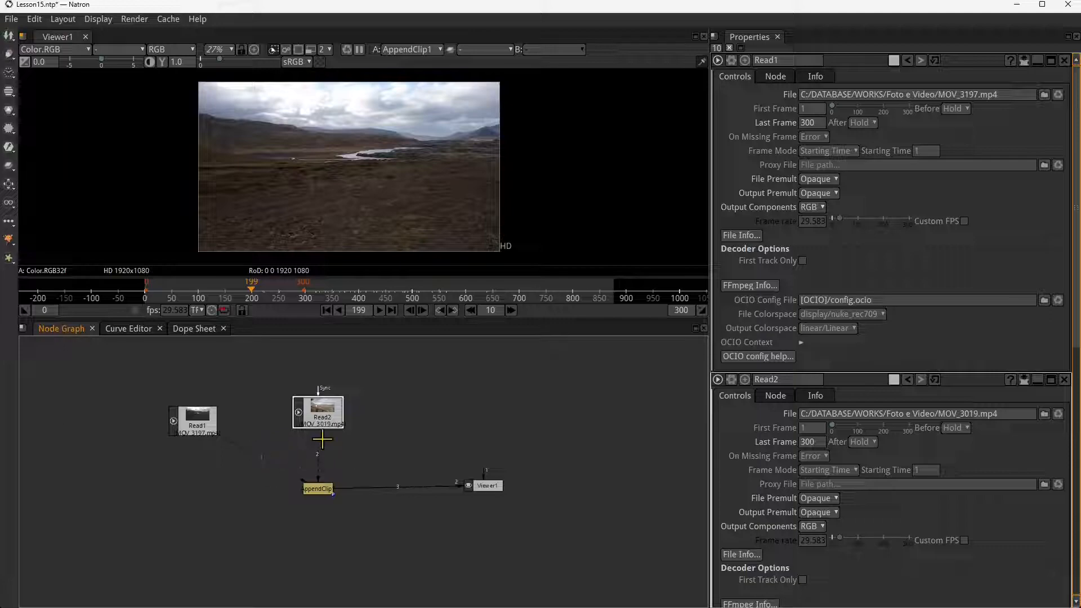
left_click(374, 291)
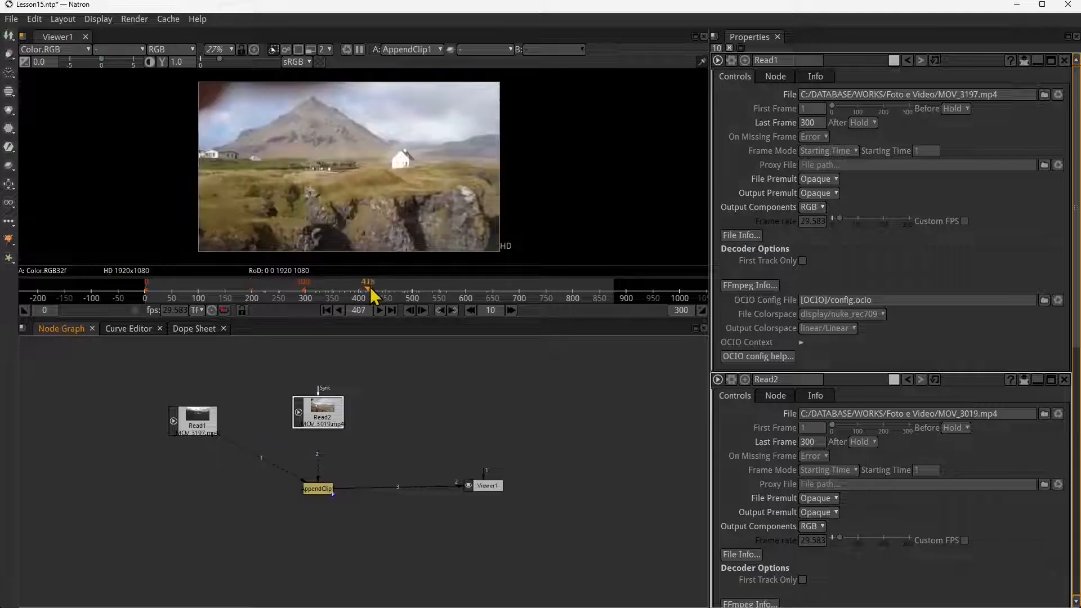
left_click_drag(393, 298, 263, 298)
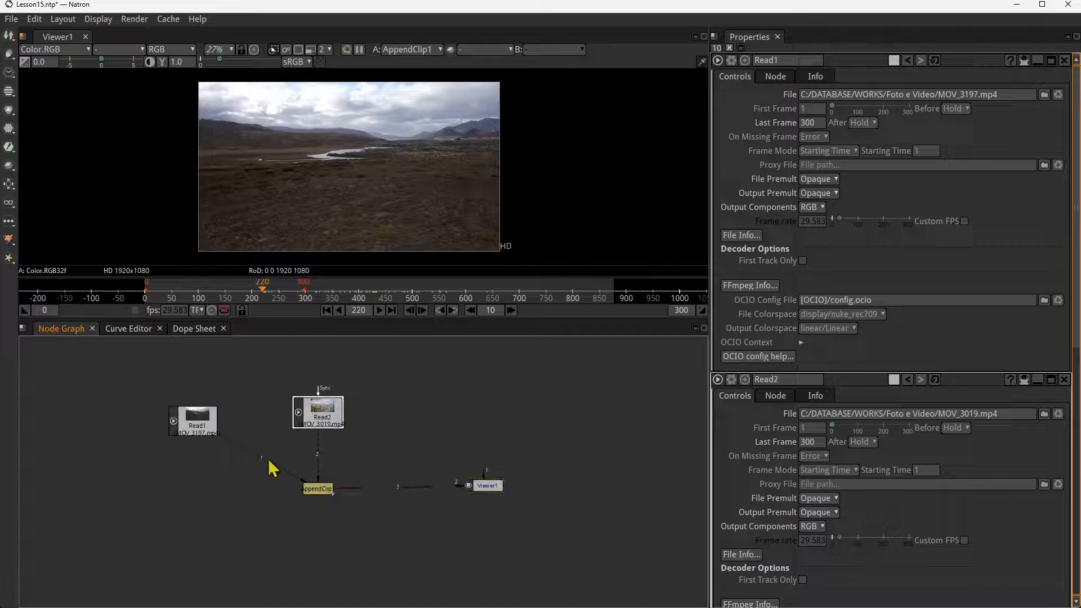
left_click_drag(331, 296, 385, 297)
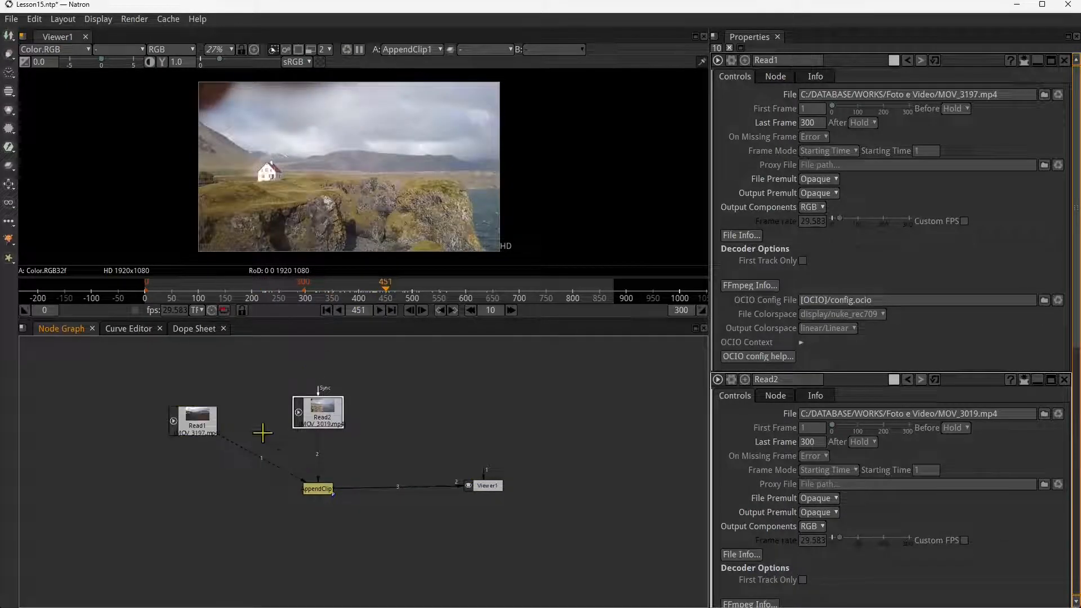
- Move the Read1 and Read2 nodes farther away from AppendClip1 to make room for a third clip
left_click_drag(199, 424, 130, 438)
left_click_drag(304, 427, 204, 442)
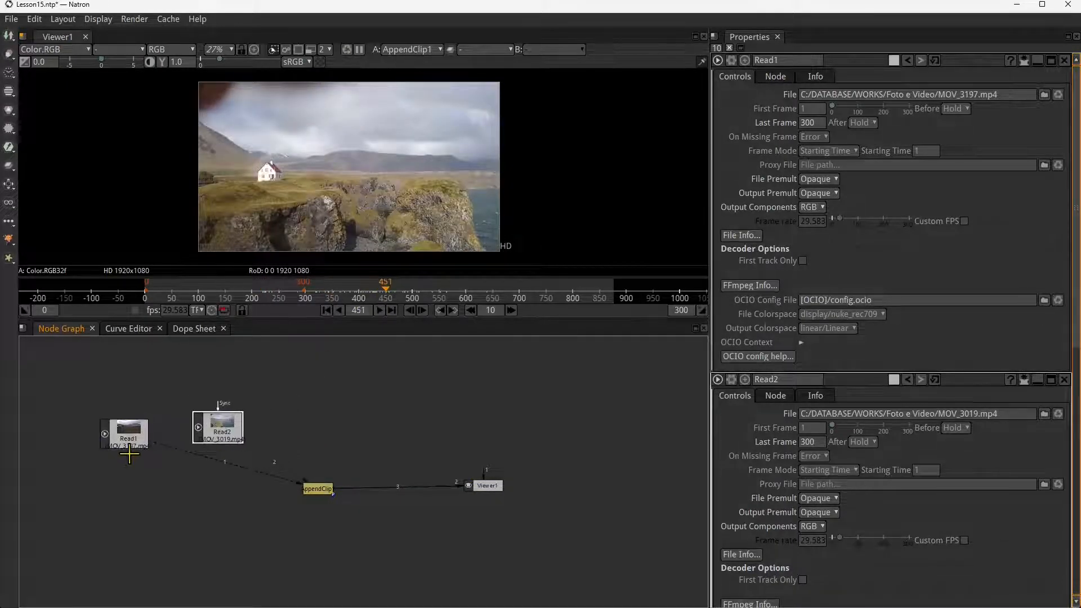
left_click_drag(129, 453, 85, 462)
left_click_drag(225, 428, 192, 424)
- Add a Read node with MOV_3275.mp4 as AppendClip1's third input and place it above AppendClip1
left_click(317, 486)
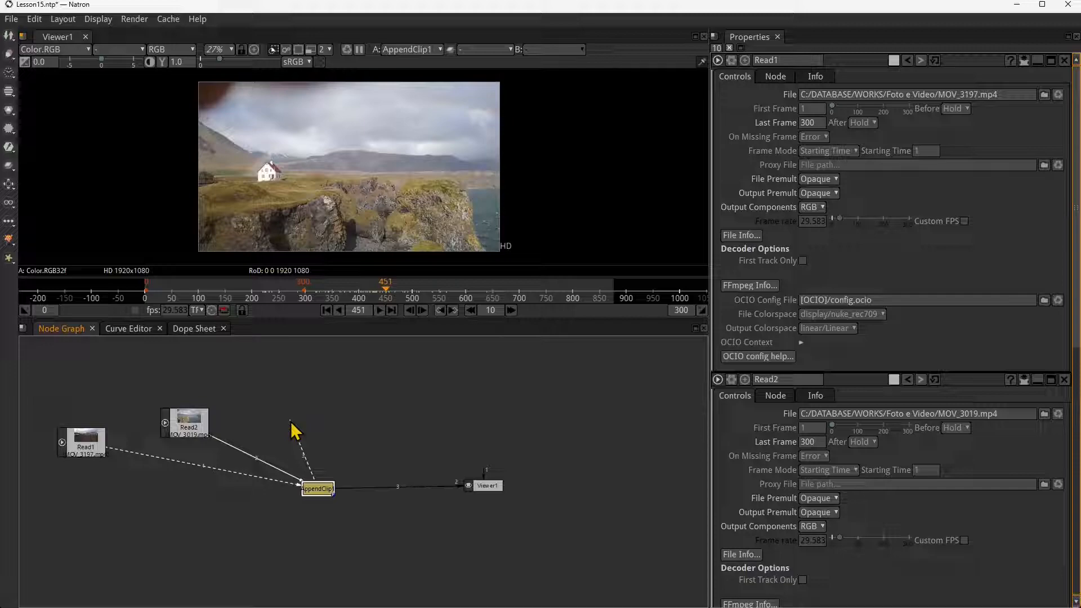
key("r")
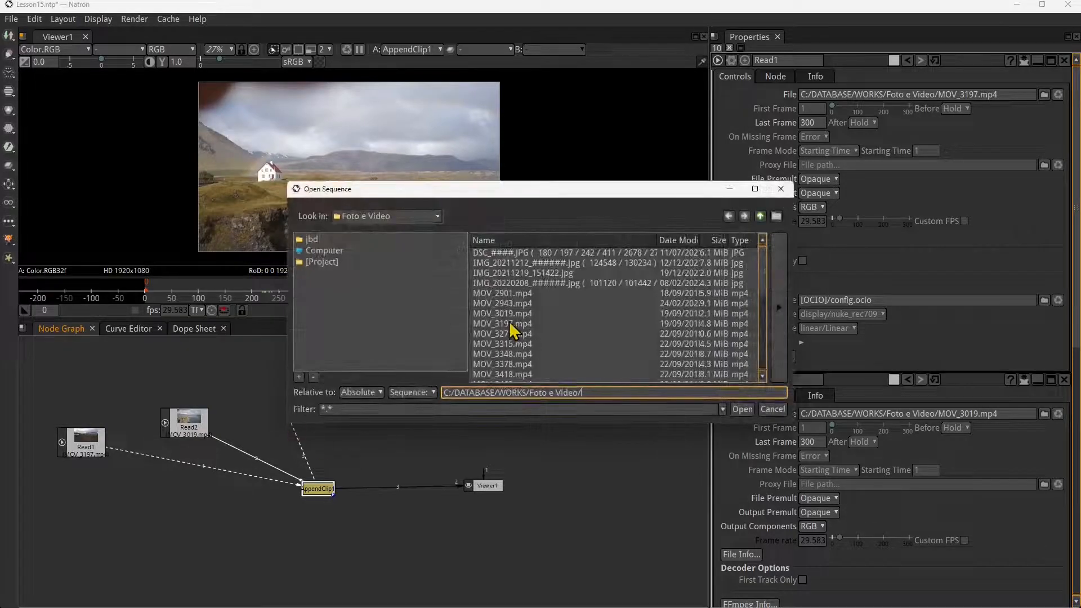
left_click(509, 324)
left_click(780, 309)
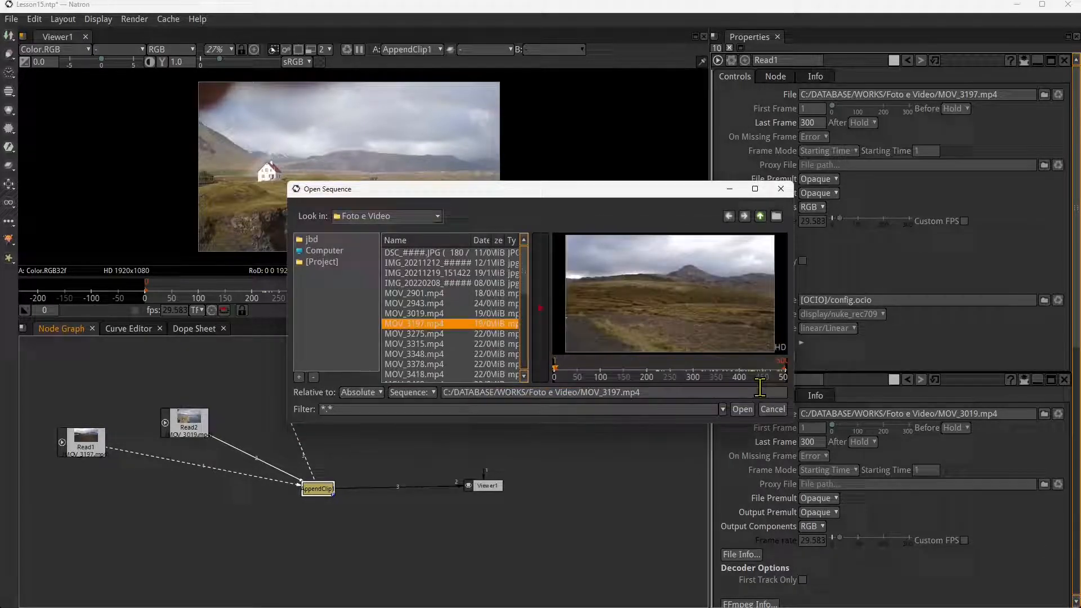
left_click(431, 344)
left_click(419, 313)
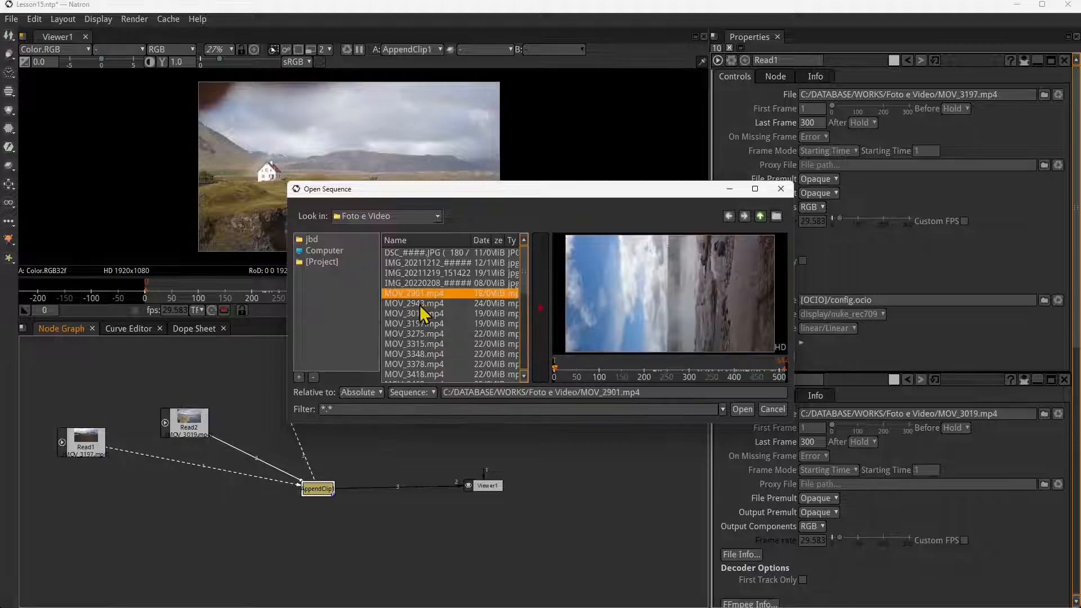
left_click(420, 324)
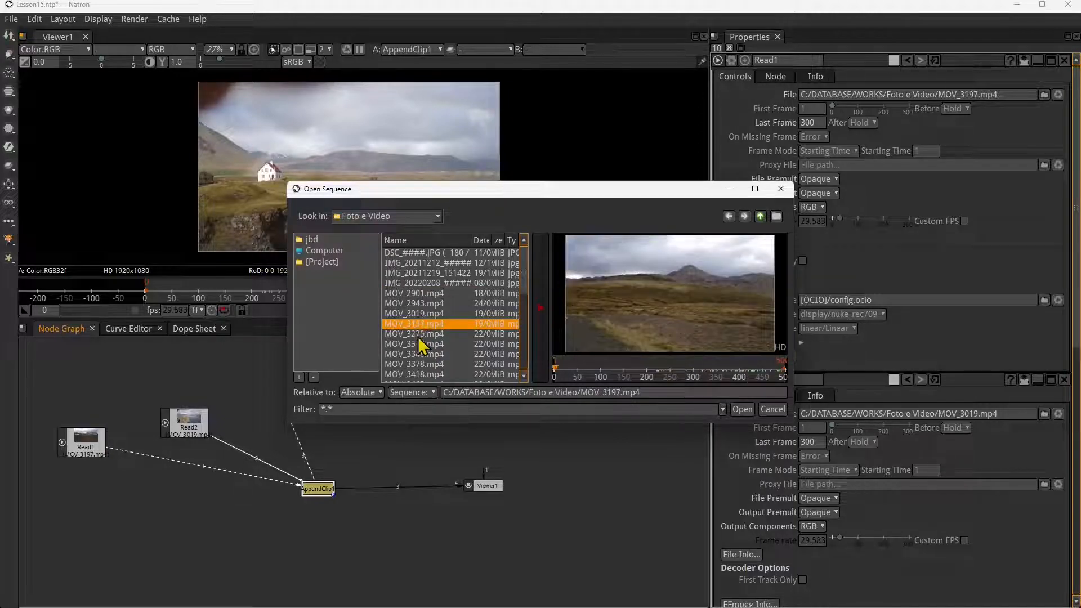
left_click(418, 335)
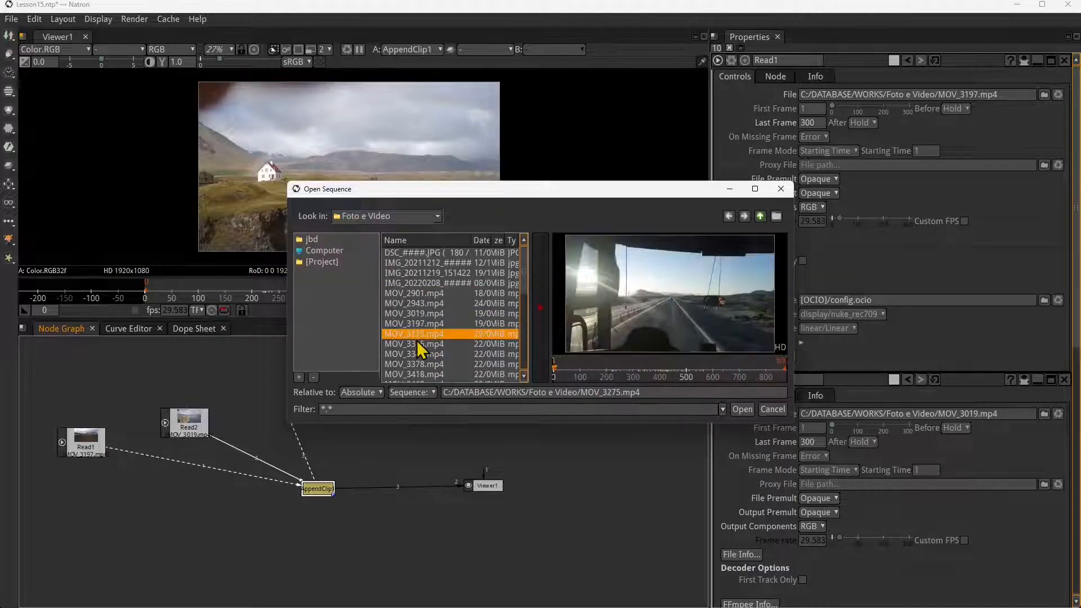
left_click(741, 409)
left_click_drag(431, 462, 313, 419)
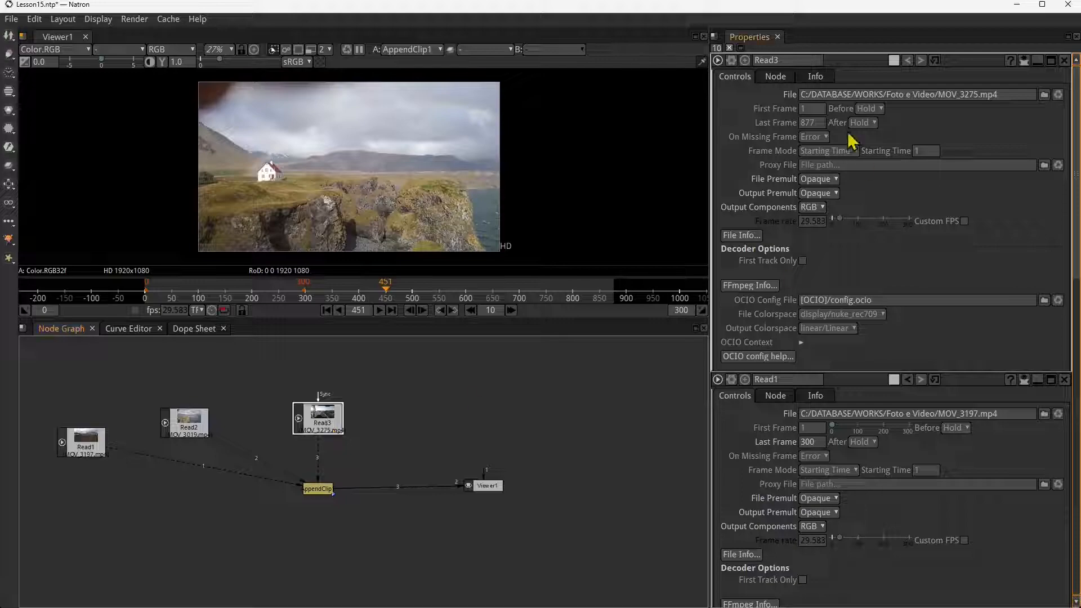
- Set Read3's Last Frame to 300 and scrub the assembled clip to frame 664
left_click_drag(822, 124, 793, 137)
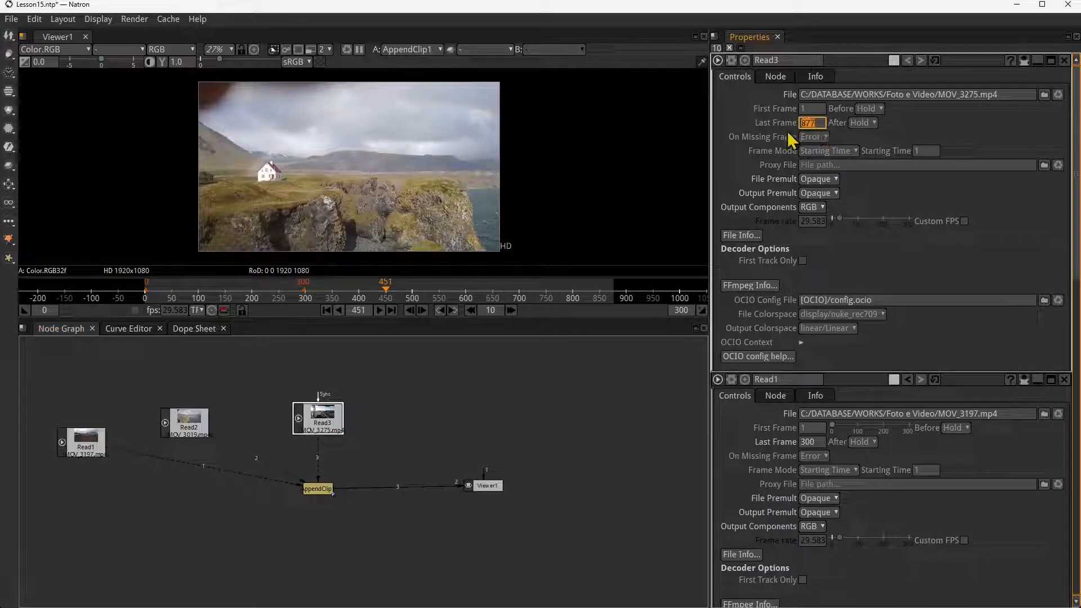
type("300")
key("Return")
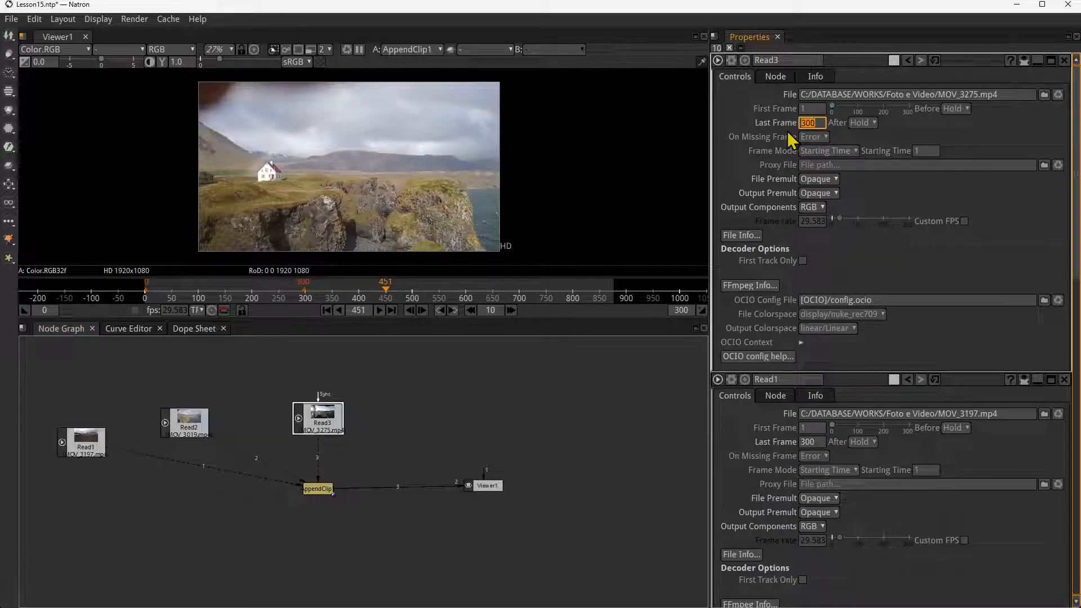
left_click_drag(402, 300, 500, 292)
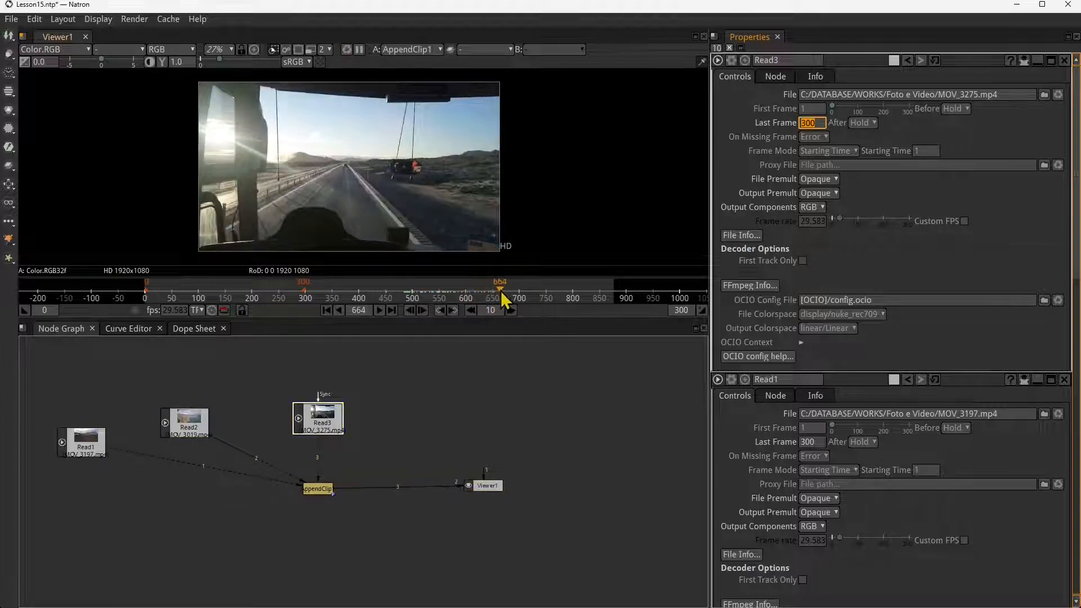
- Fine-tune the positions of the three Read nodes around AppendClip1 in the node graph
left_click_drag(318, 423, 318, 408)
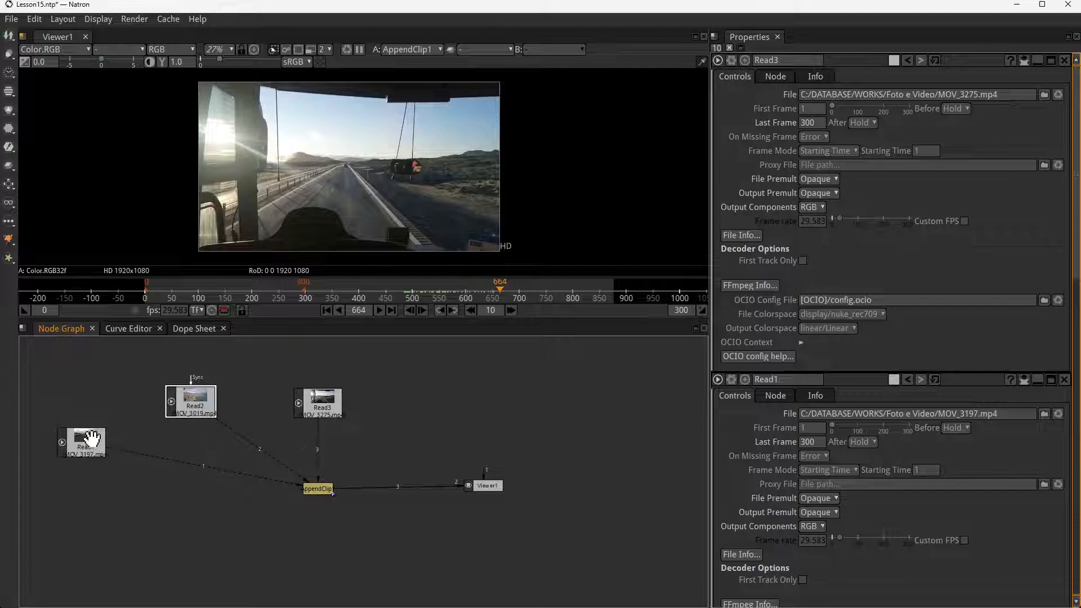
left_click_drag(92, 438, 91, 448)
left_click_drag(198, 406, 197, 409)
left_click_drag(335, 403, 334, 396)
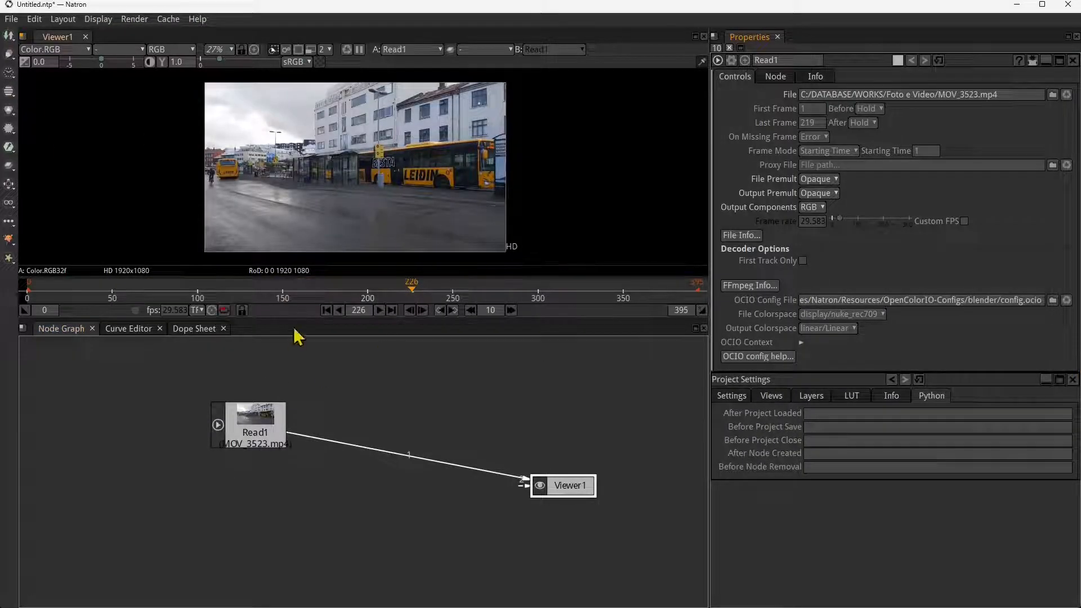
- Play back and scrub the MOV_3523.mp4 clip repeatedly between about frames 50 and 120 to examine its motion
left_click_drag(300, 291, 167, 291)
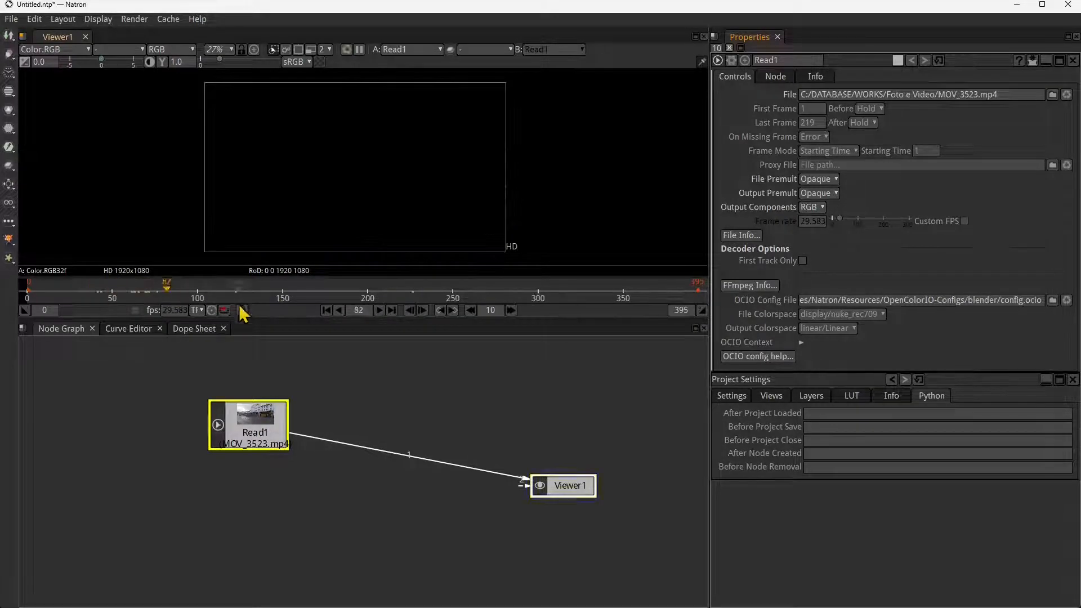
left_click(379, 310)
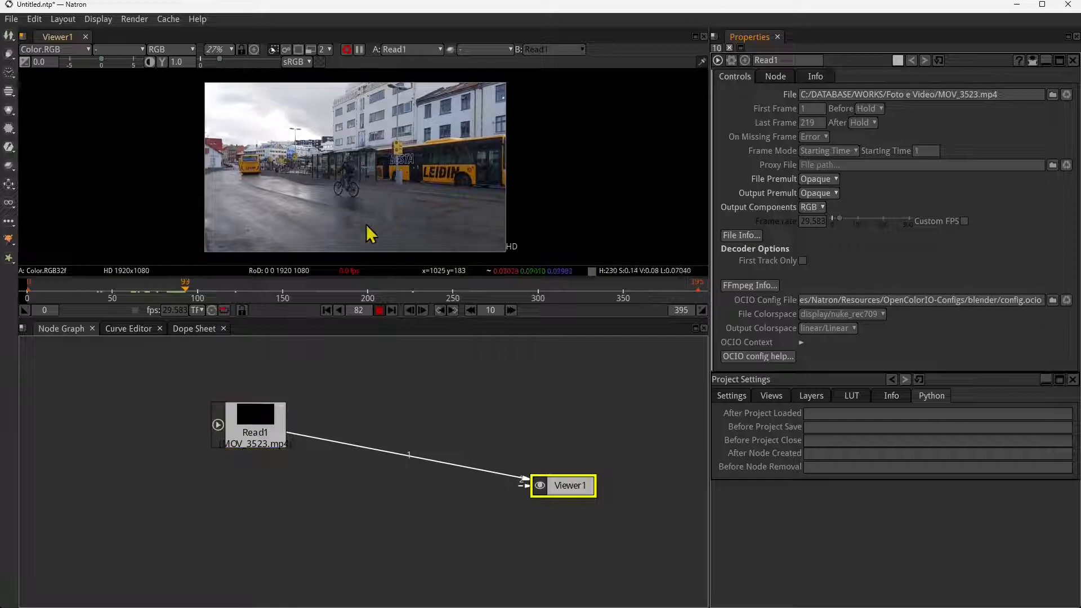
left_click(380, 310)
left_click_drag(201, 291, 121, 295)
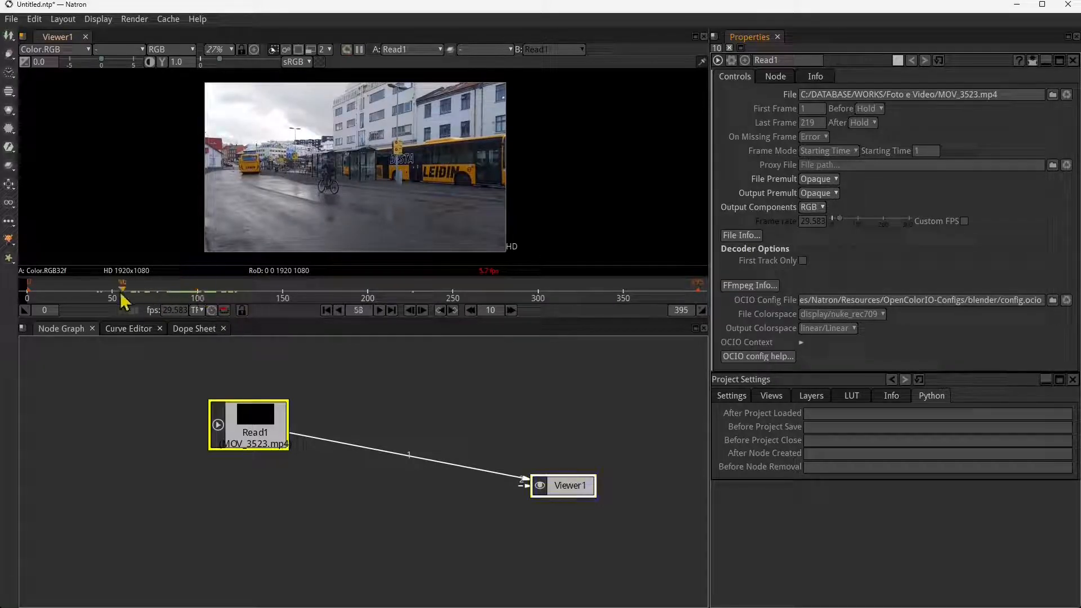
left_click(380, 310)
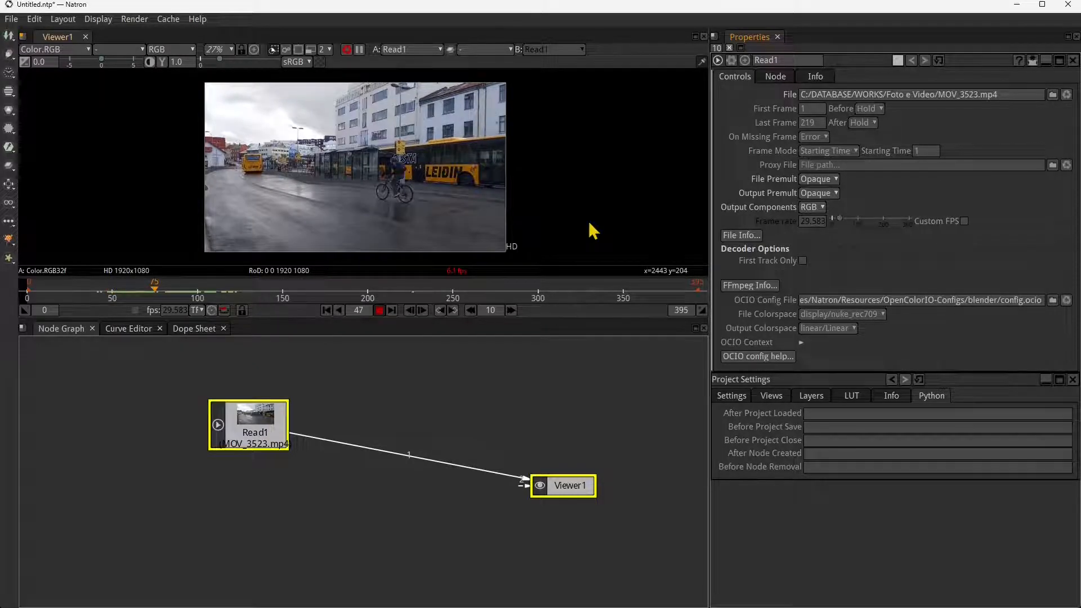
left_click(380, 311)
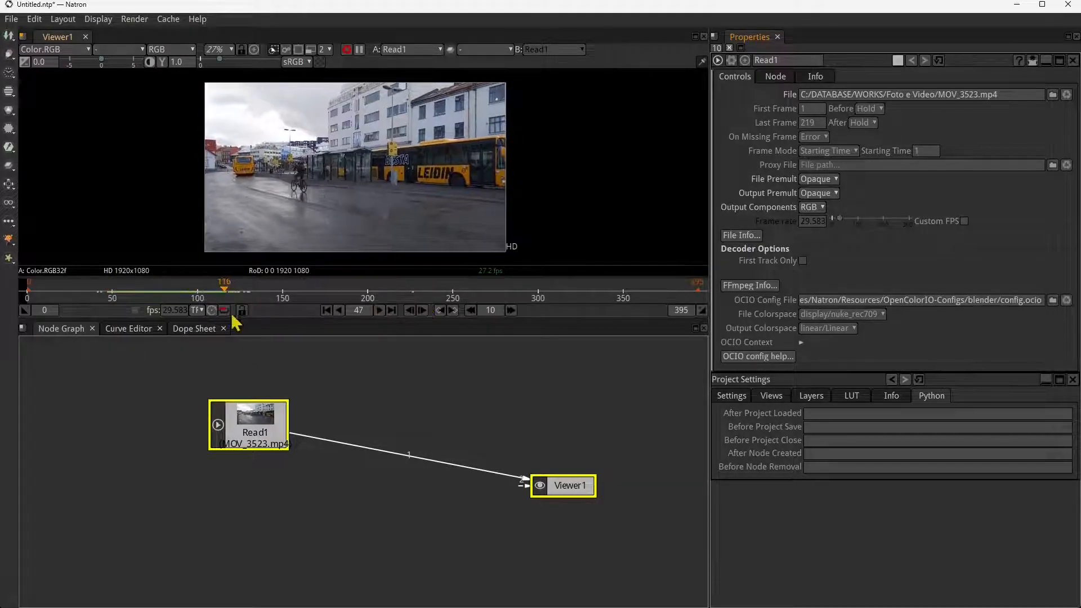
left_click_drag(224, 292, 116, 295)
key("l")
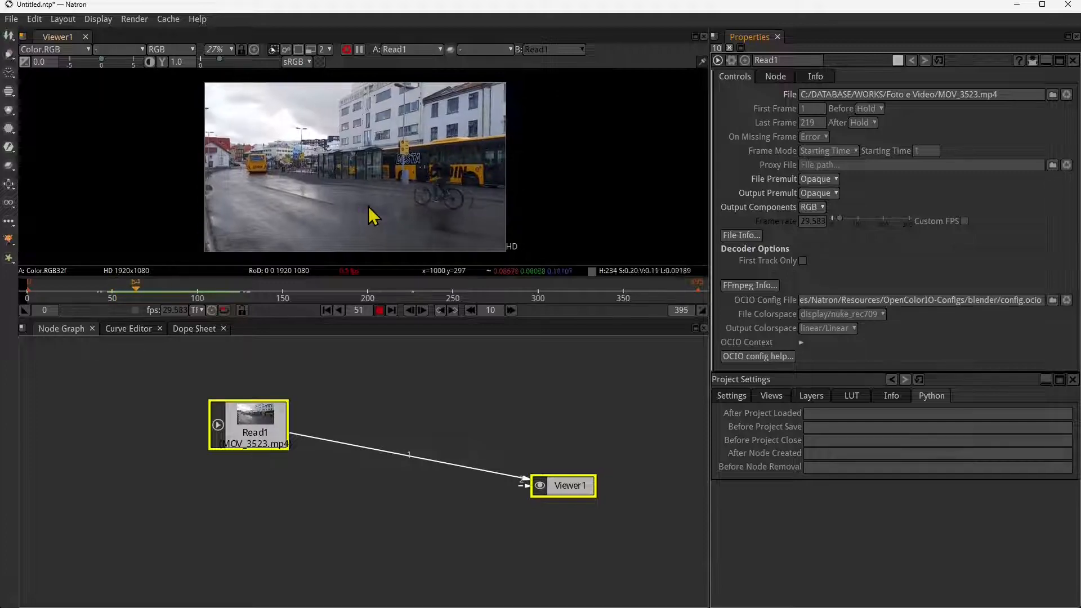
left_click(379, 310)
left_click_drag(191, 289, 146, 291)
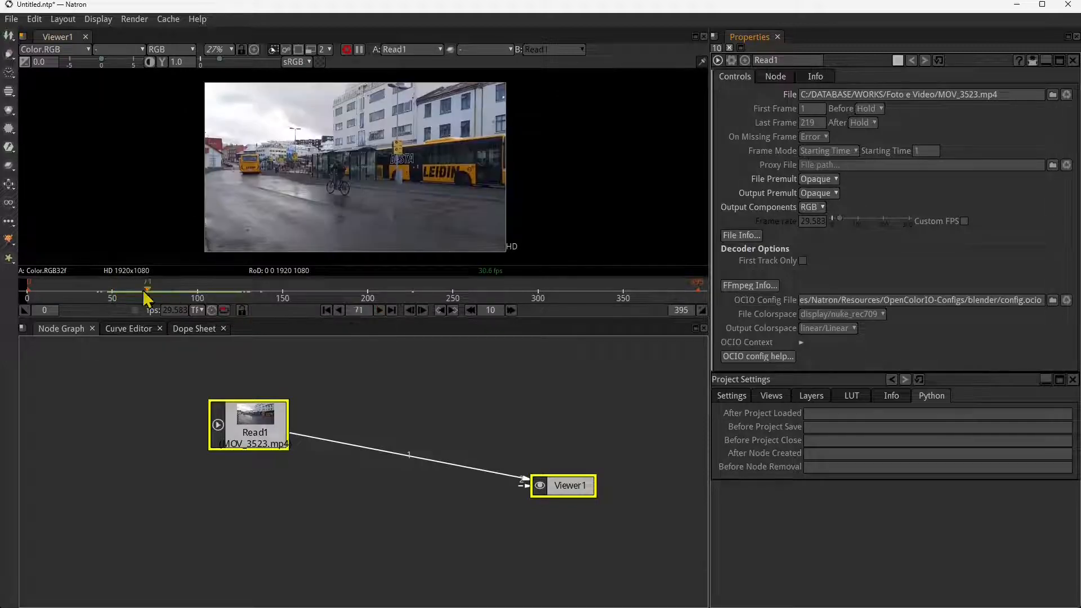
key("l")
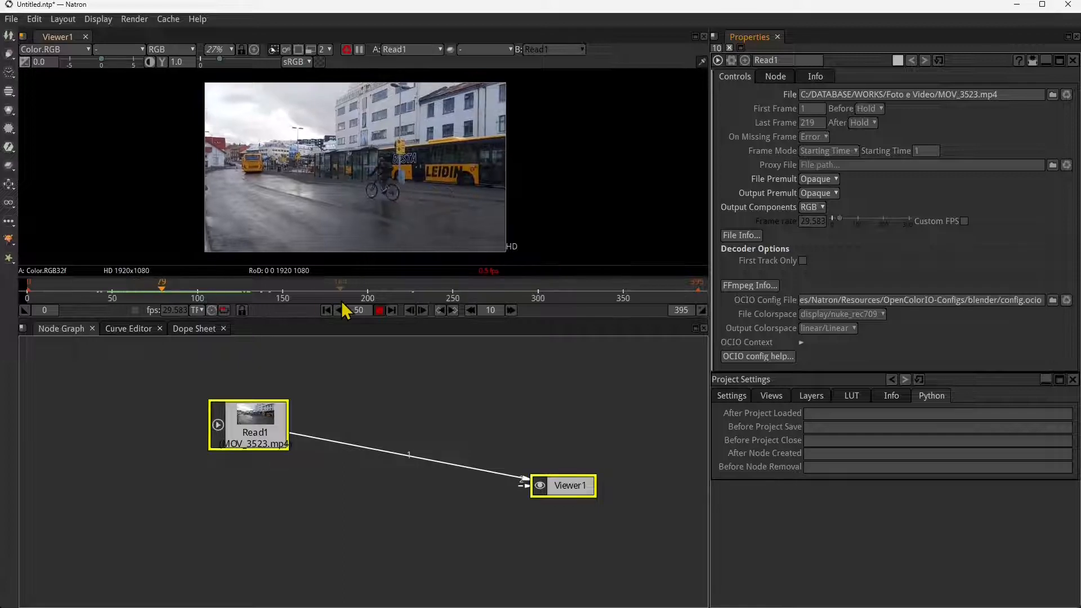
left_click(381, 310)
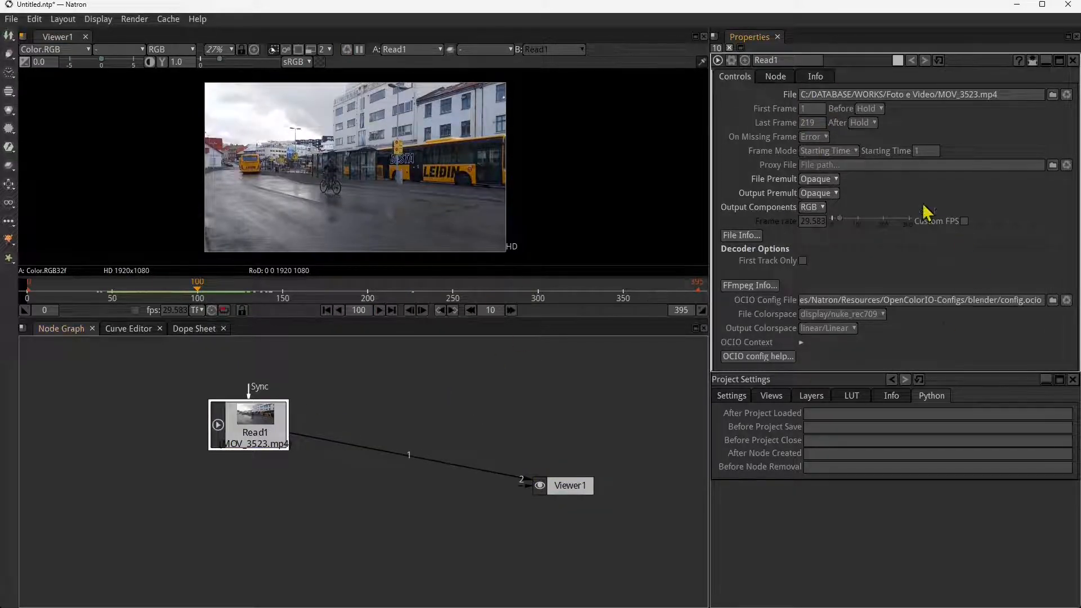
- Add a FrameHold node after Read1 and space the nodes out so it sits between Read1 and Viewer1
double_click(813, 221)
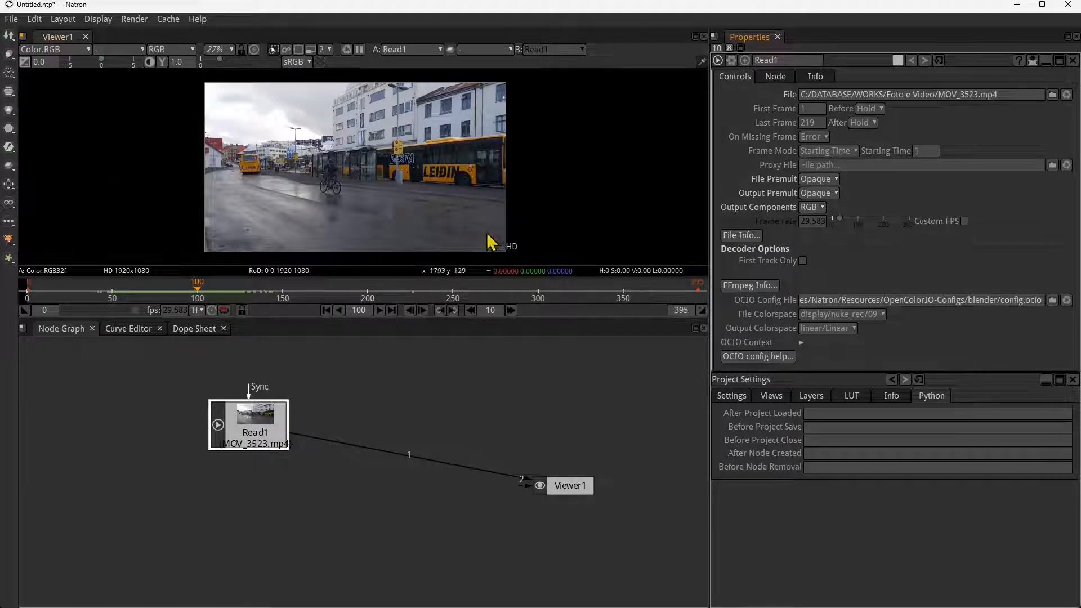
left_click(7, 74)
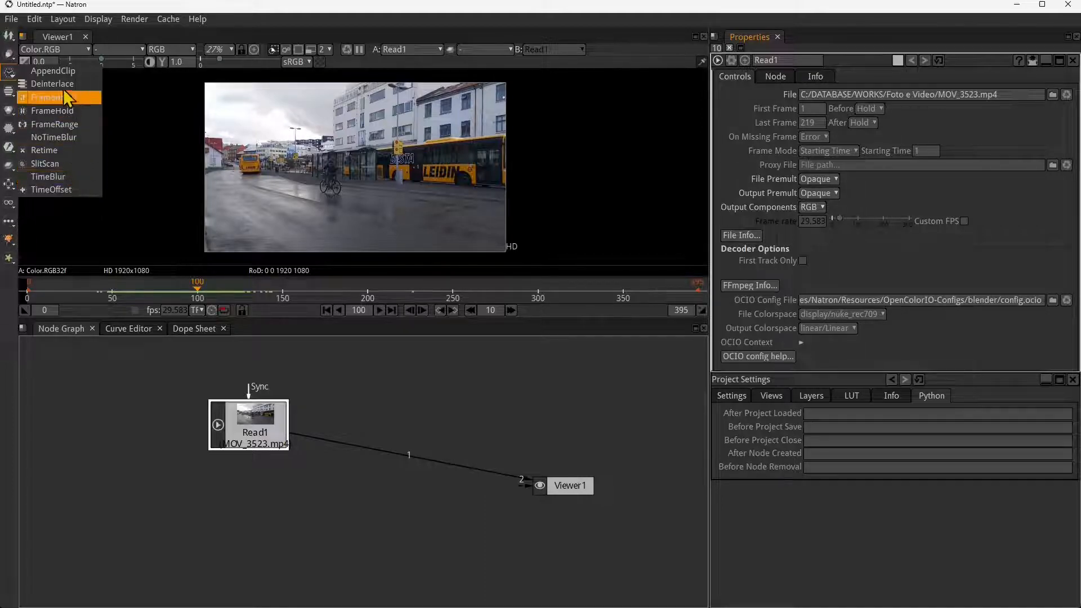
left_click(50, 111)
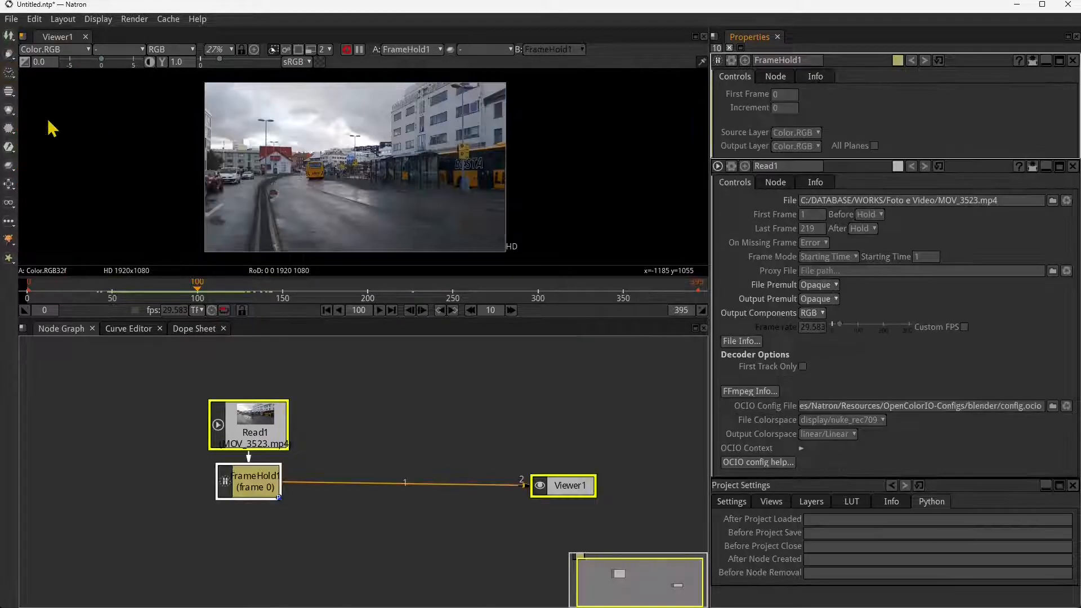
left_click_drag(242, 485, 369, 481)
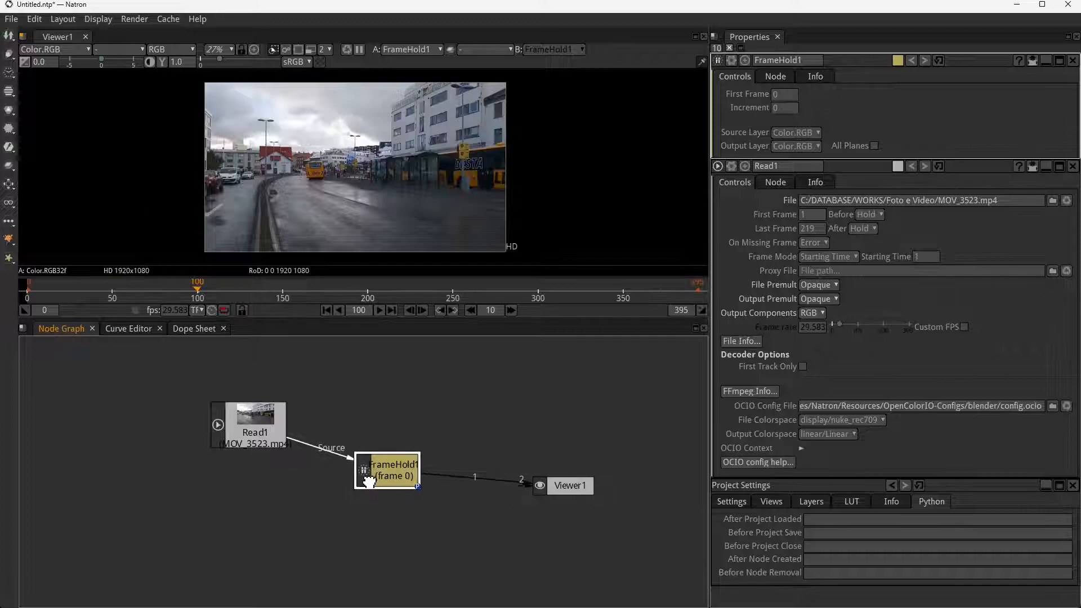
left_click_drag(264, 441, 217, 423)
mouse_move(386, 463)
left_mouse_down()
mouse_move(377, 479)
mouse_move(380, 465)
left_mouse_up()
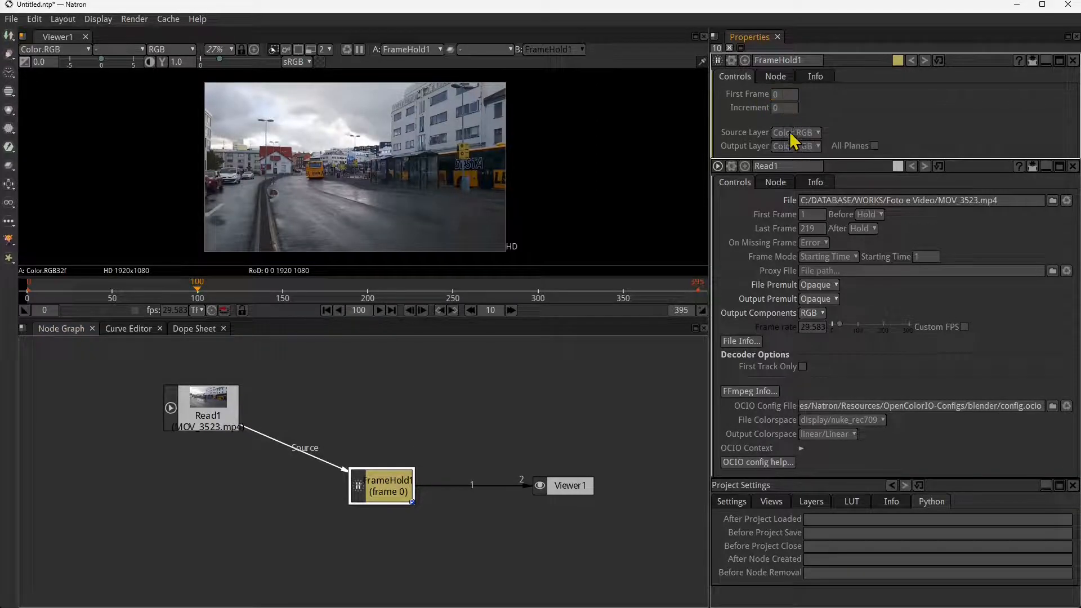
- Set FrameHold1's First Frame to 30 and scrub the timeline to check the held image
left_click(775, 108)
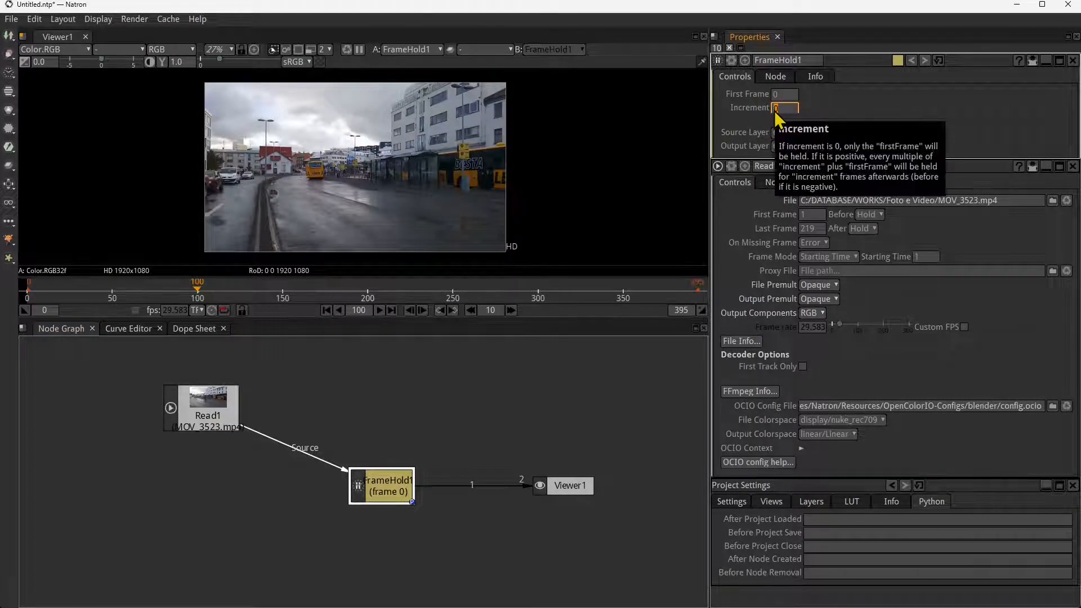
left_click(775, 97)
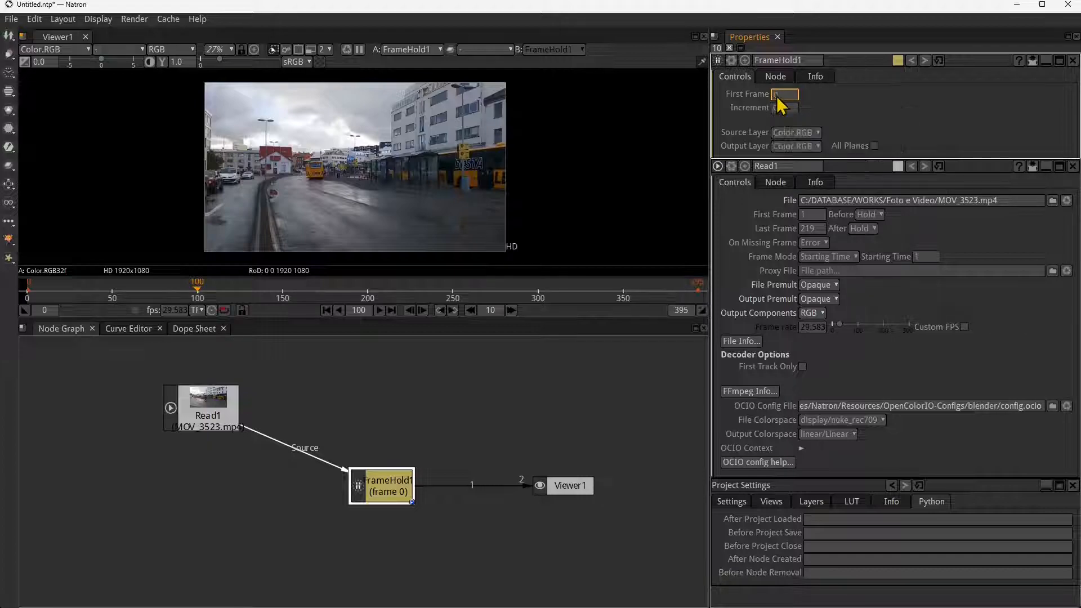
left_click_drag(193, 294, 100, 294)
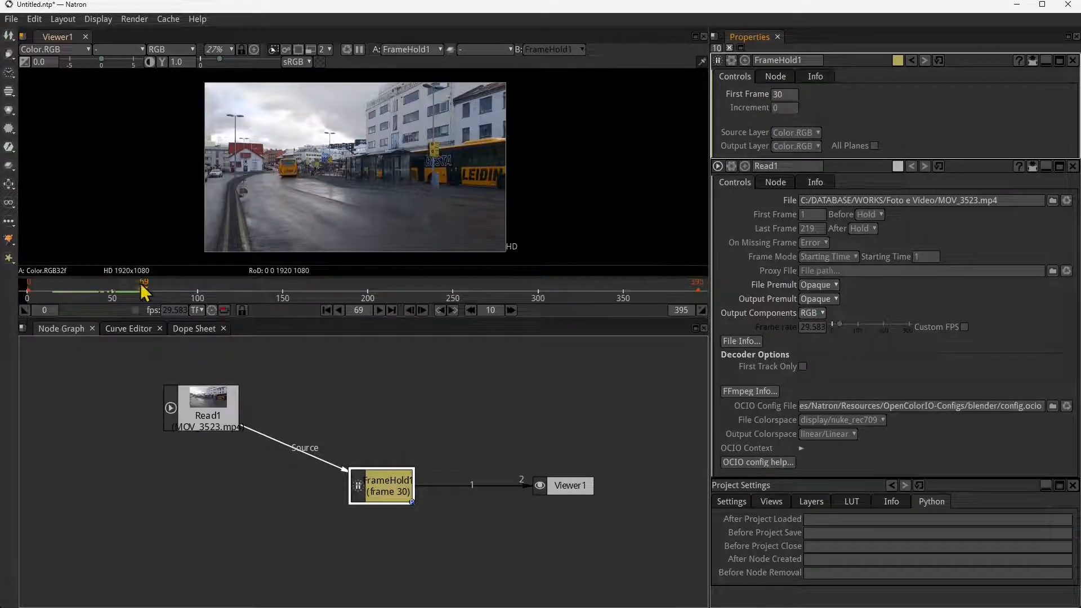
left_click_drag(143, 286, 171, 286)
- Try 60 and 90 as FrameHold1's First Frame to compare the held images
double_click(788, 95)
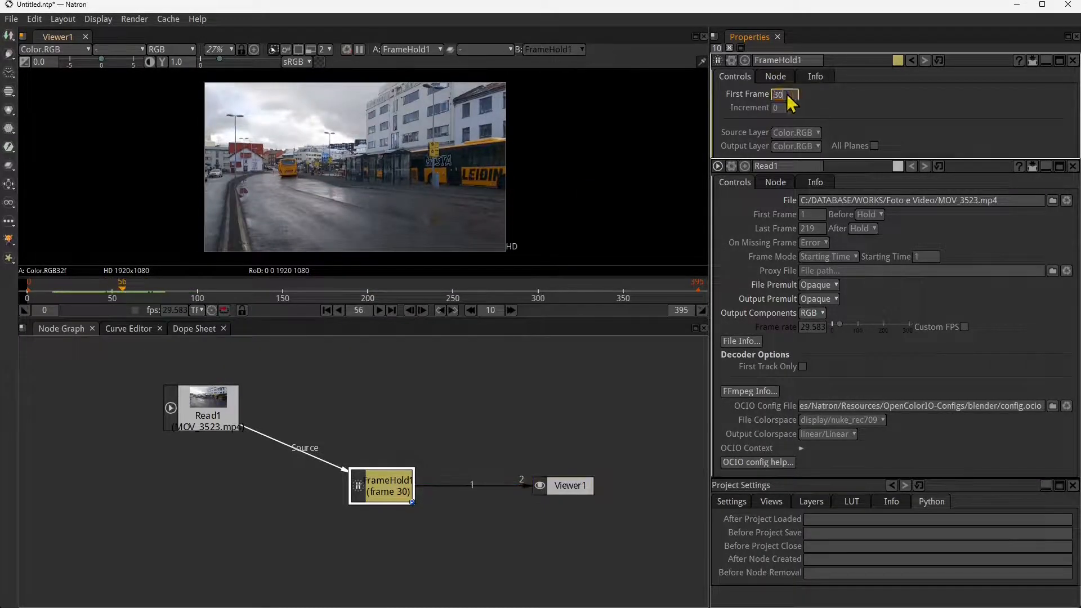
type("60")
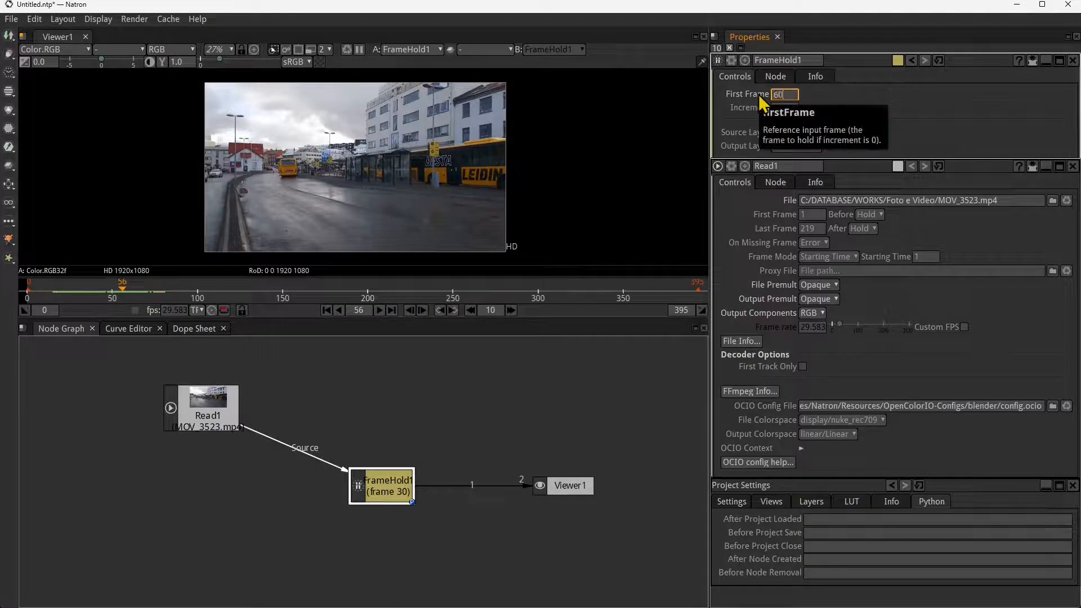
key("Return")
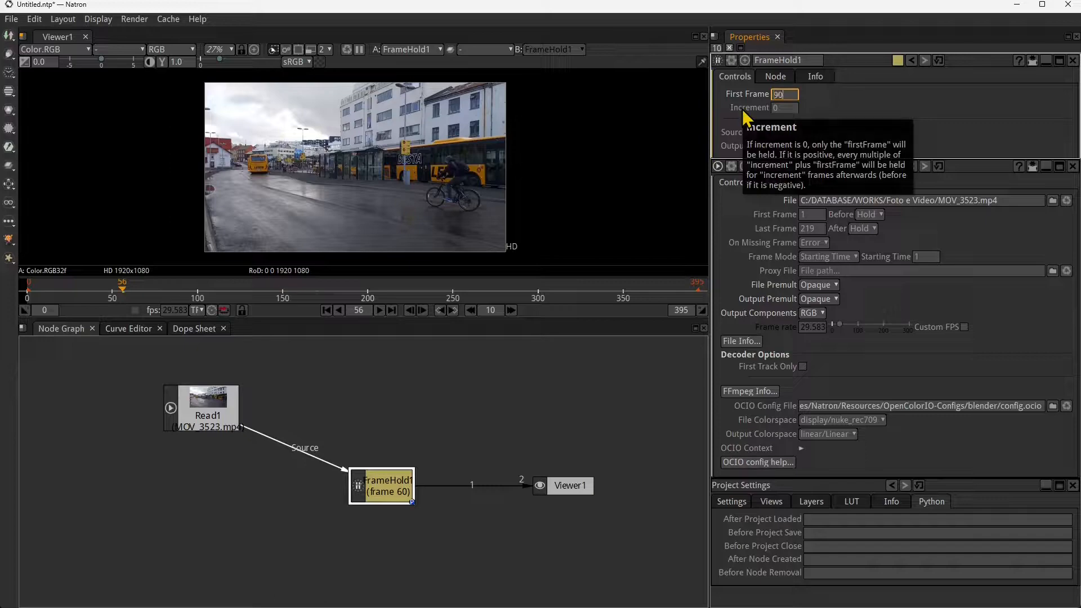
key("Return")
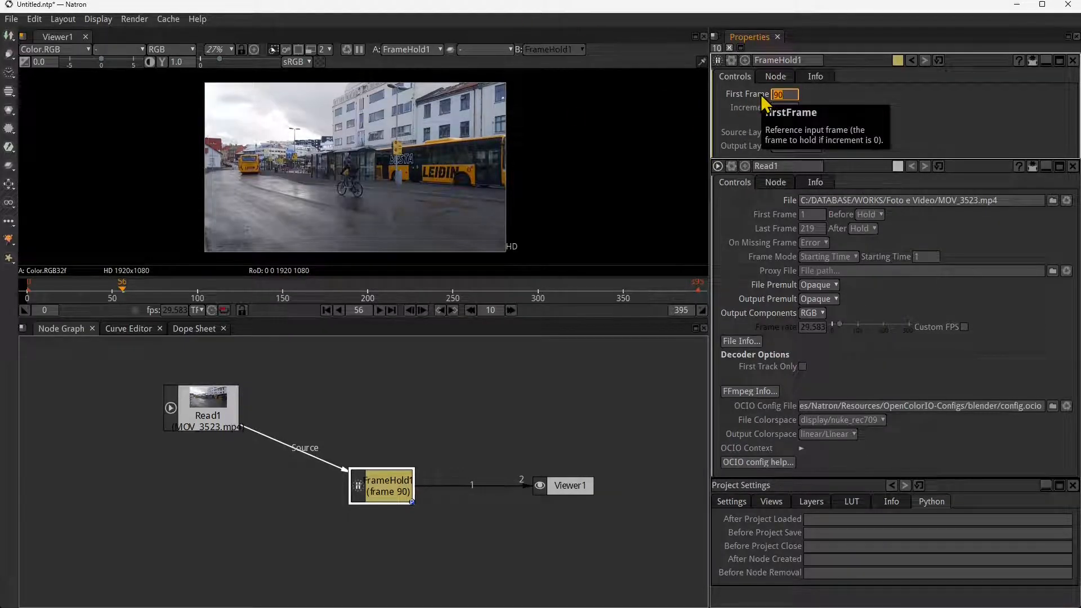
- Set FrameHold1's First Frame to 80 and scrub the timeline to frame 127
type("80")
key("Return")
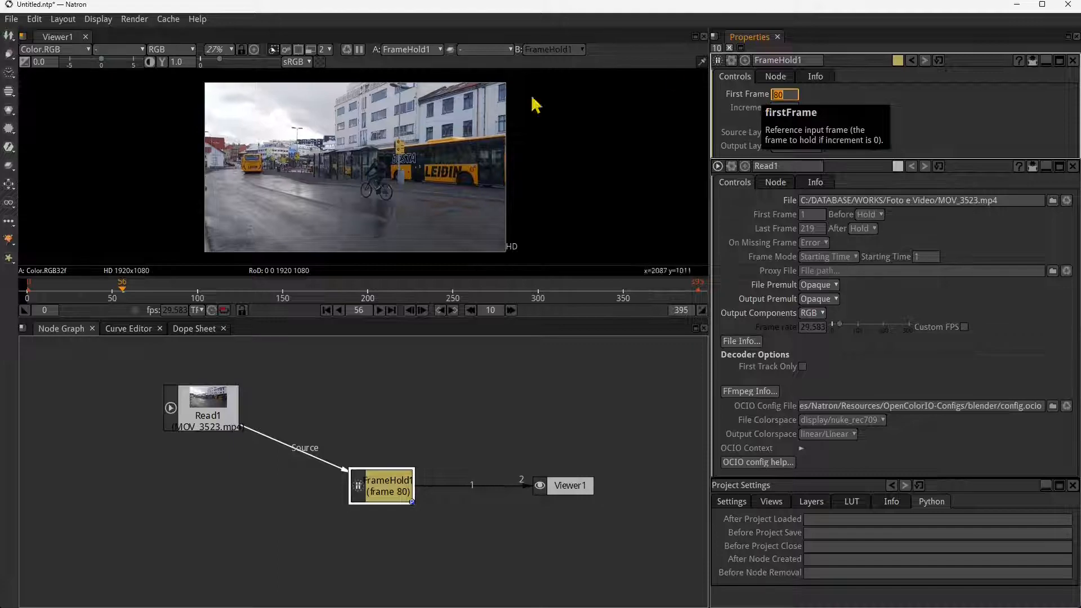
left_click_drag(164, 289, 244, 292)
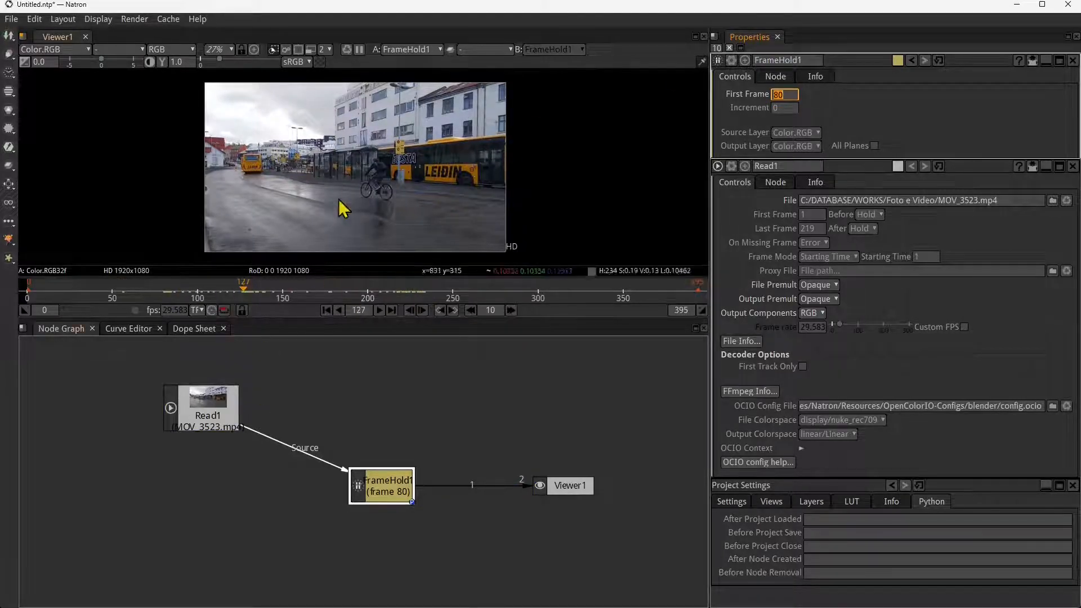
- Move the Read1 and FrameHold1 nodes away from Viewer1 to make room for another node
left_click_drag(219, 402, 207, 398)
left_click_drag(372, 491, 343, 493)
left_click_drag(197, 403, 203, 405)
left_click_drag(344, 493, 313, 444)
left_click_drag(216, 413, 142, 389)
left_click_drag(312, 450, 234, 440)
scroll(282, 485, "down", 3)
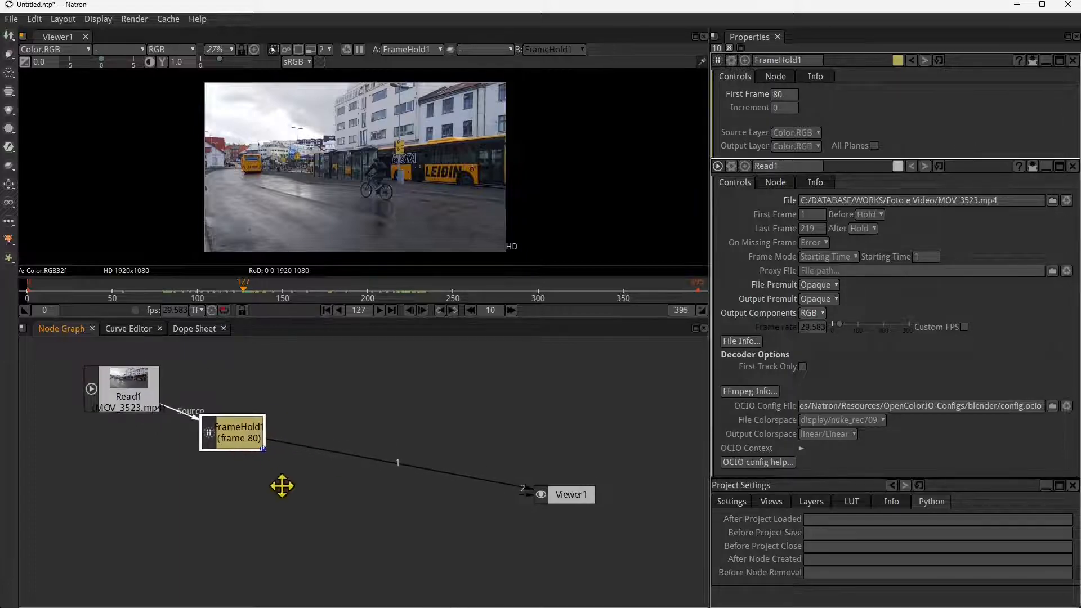
- Add an AppendClip node between FrameHold1 and Viewer1 and spread the nodes apart in the graph
left_click(12, 79)
left_click(56, 68)
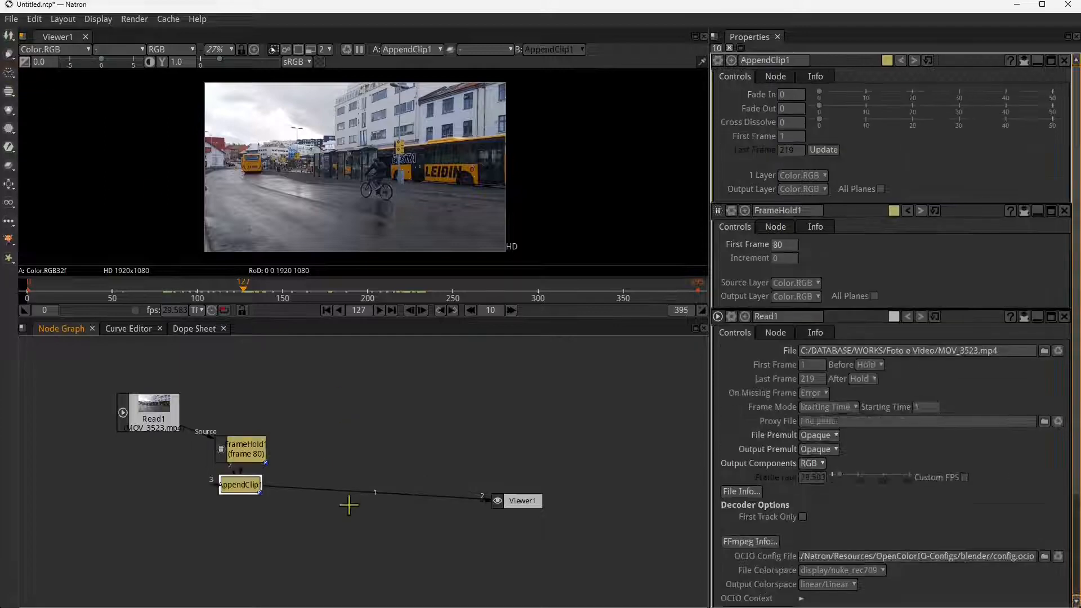
left_click_drag(254, 486, 379, 484)
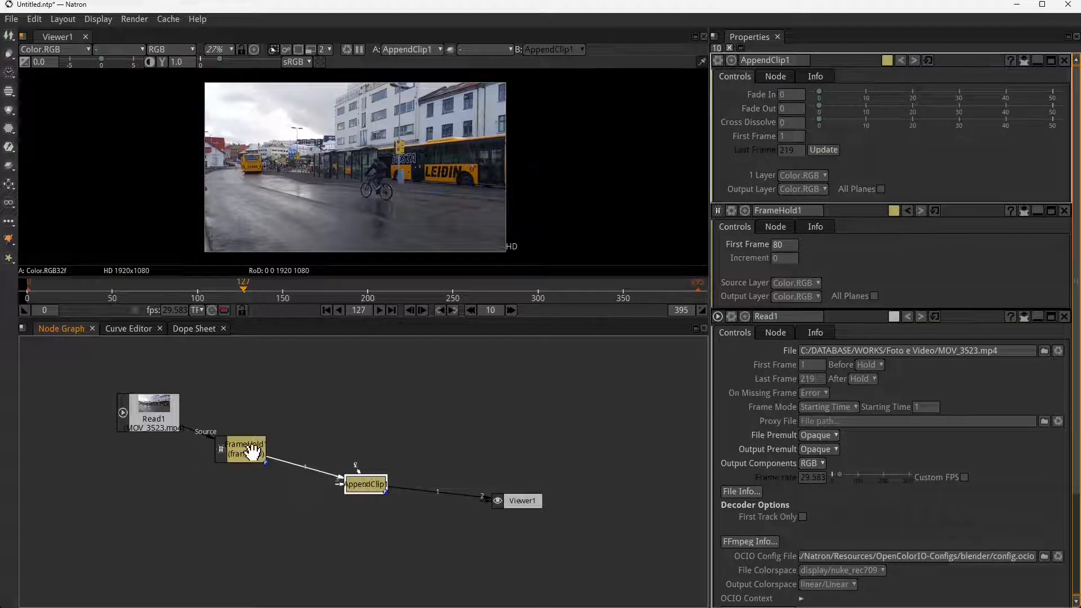
left_click_drag(248, 450, 257, 449)
left_click_drag(153, 420, 131, 415)
- Disconnect FrameHold1 from AppendClip1, connect Read1 directly as its first input, and place Read1 above FrameHold1
left_click(365, 484)
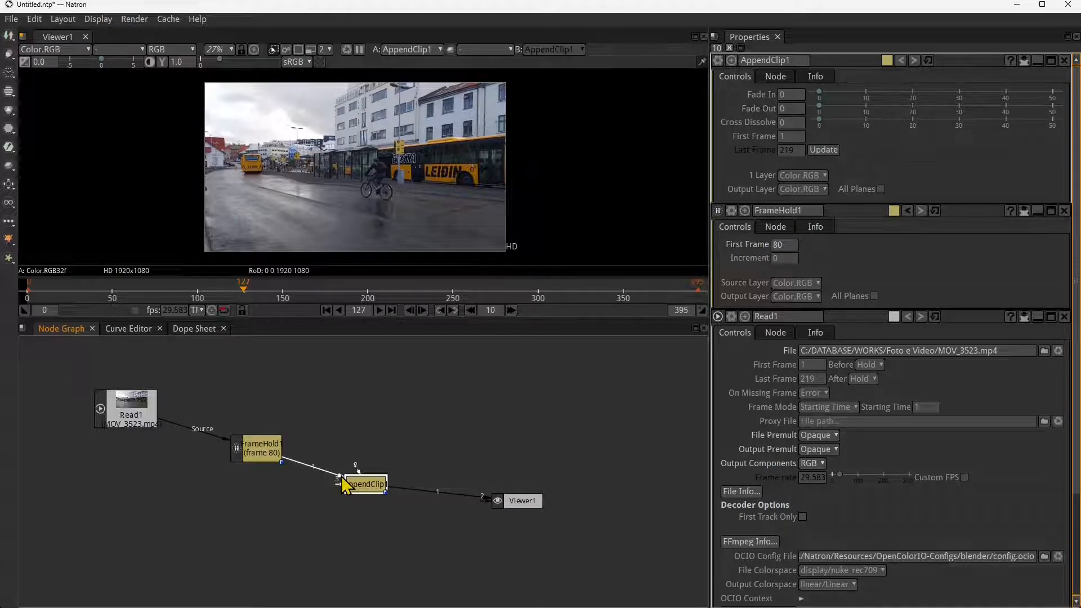
left_click_drag(341, 475, 344, 465)
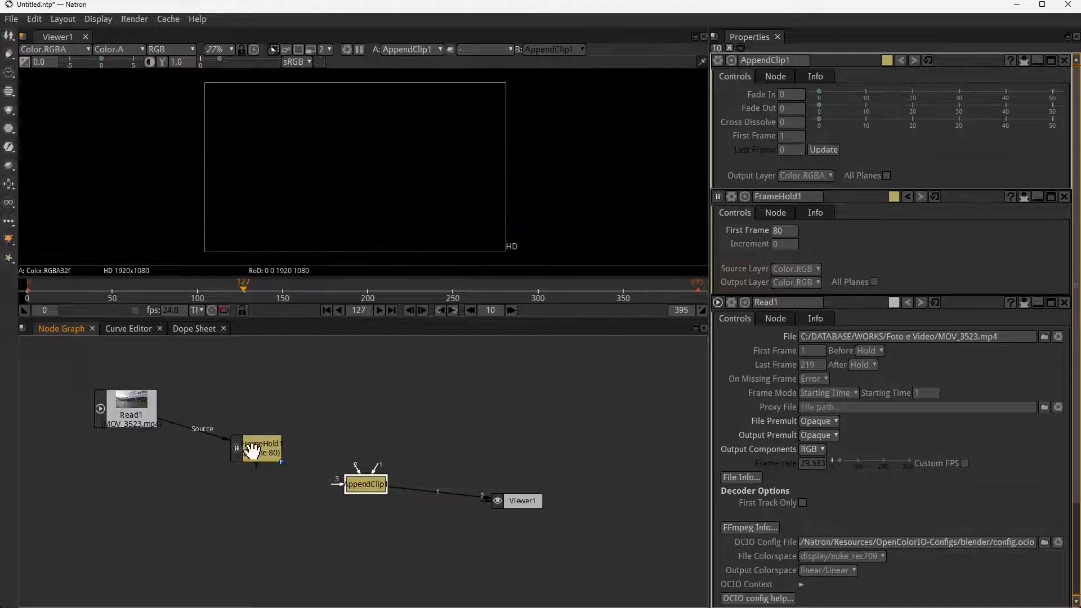
left_click(149, 406)
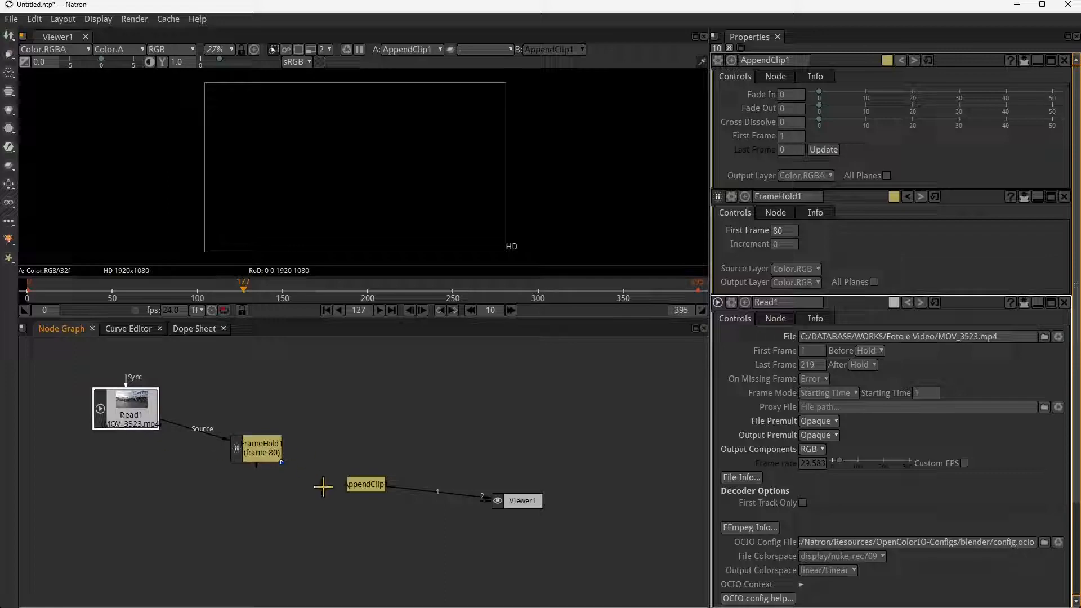
left_click(365, 484)
left_click_drag(368, 474, 226, 384)
left_click_drag(247, 452, 231, 457)
left_click_drag(231, 393, 234, 392)
left_click(363, 487)
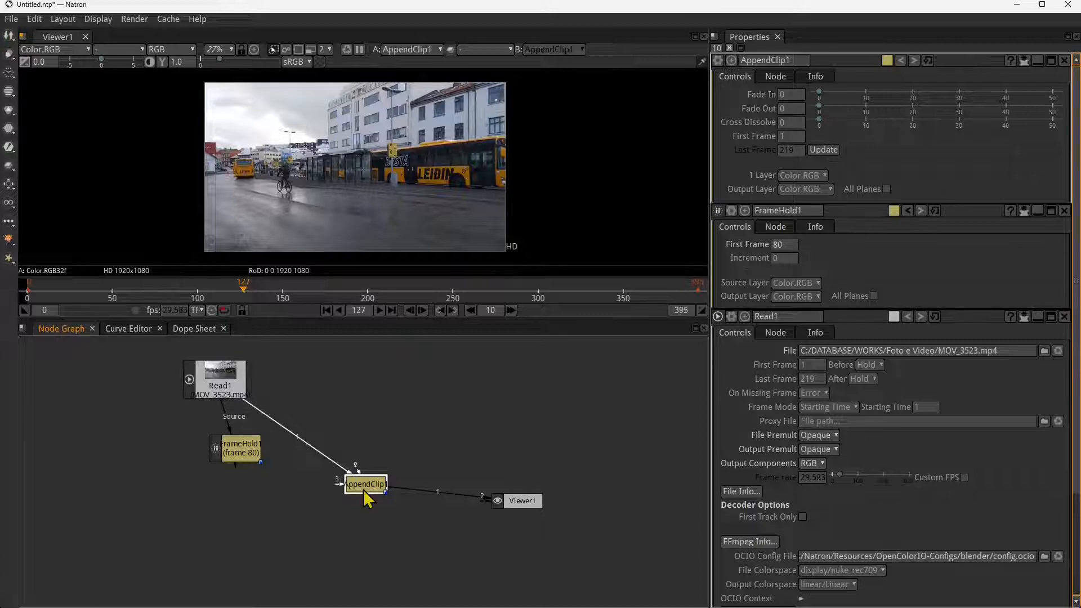
- Connect FrameHold1 as AppendClip1's second input, scrub to frame 255 to check the freeze, and nudge FrameHold1 lower
left_click(235, 389)
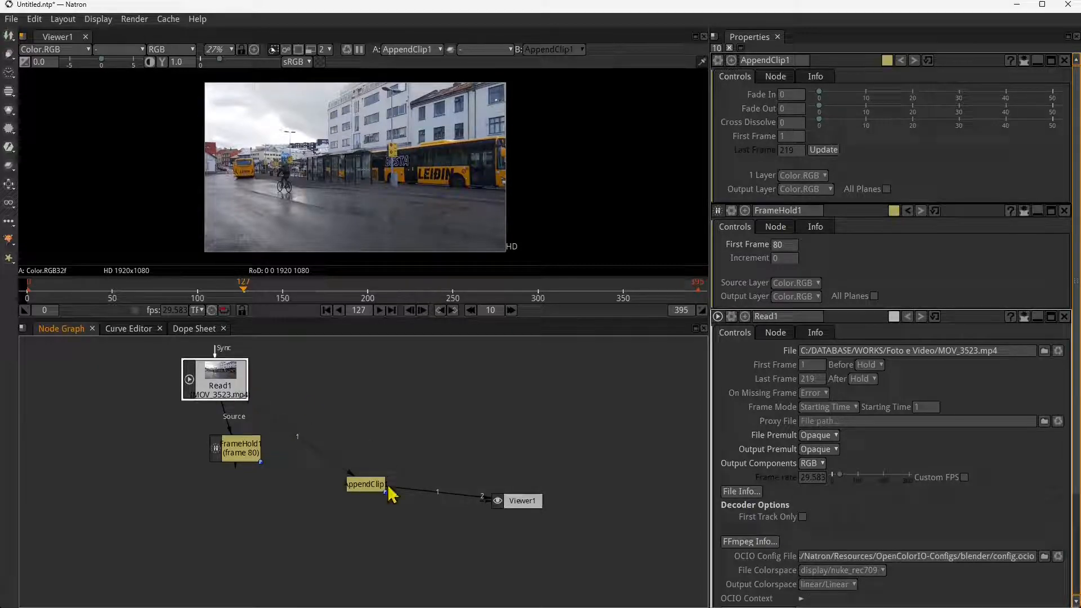
left_click(374, 489)
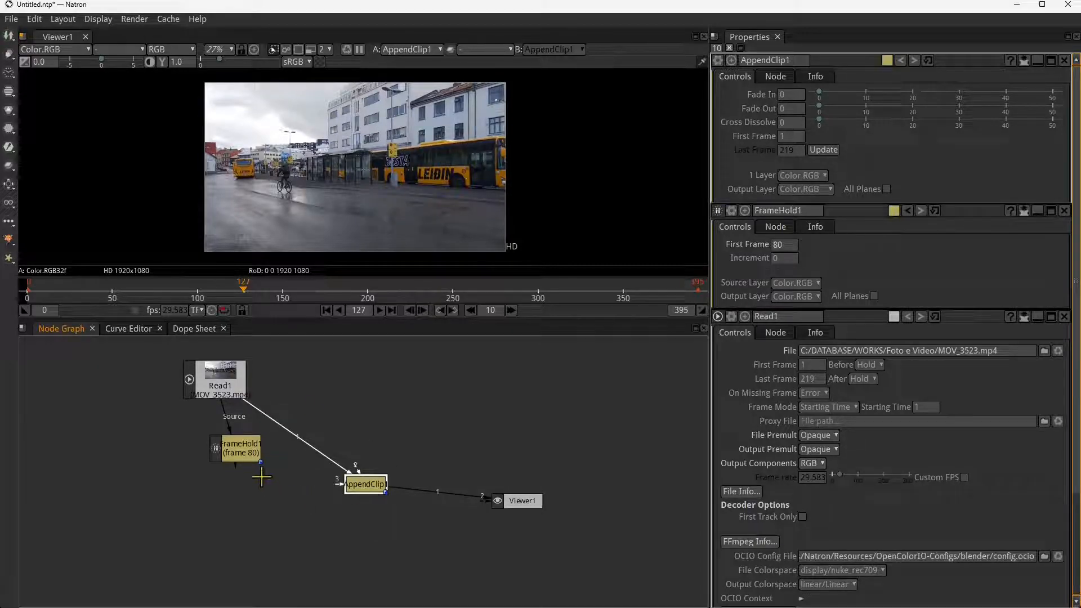
left_click(240, 447)
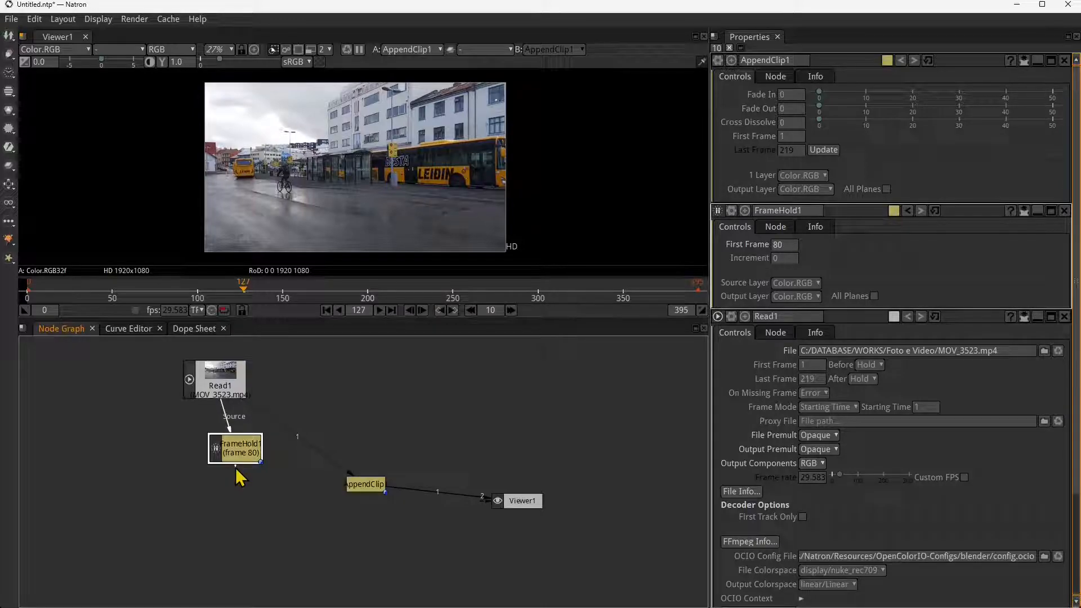
left_click_drag(237, 472, 369, 493)
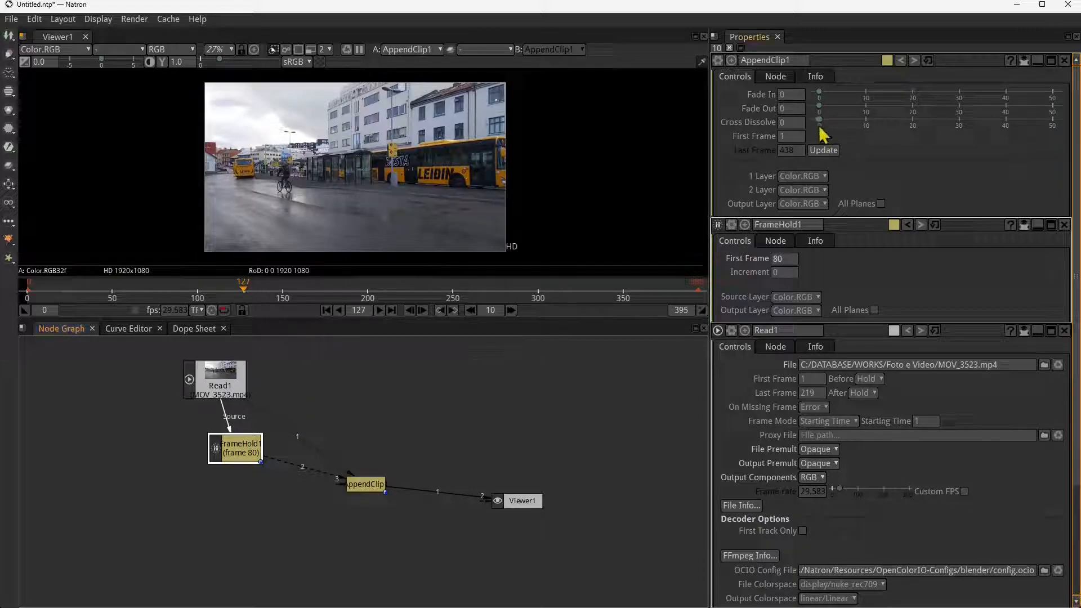
left_click_drag(141, 292, 459, 299)
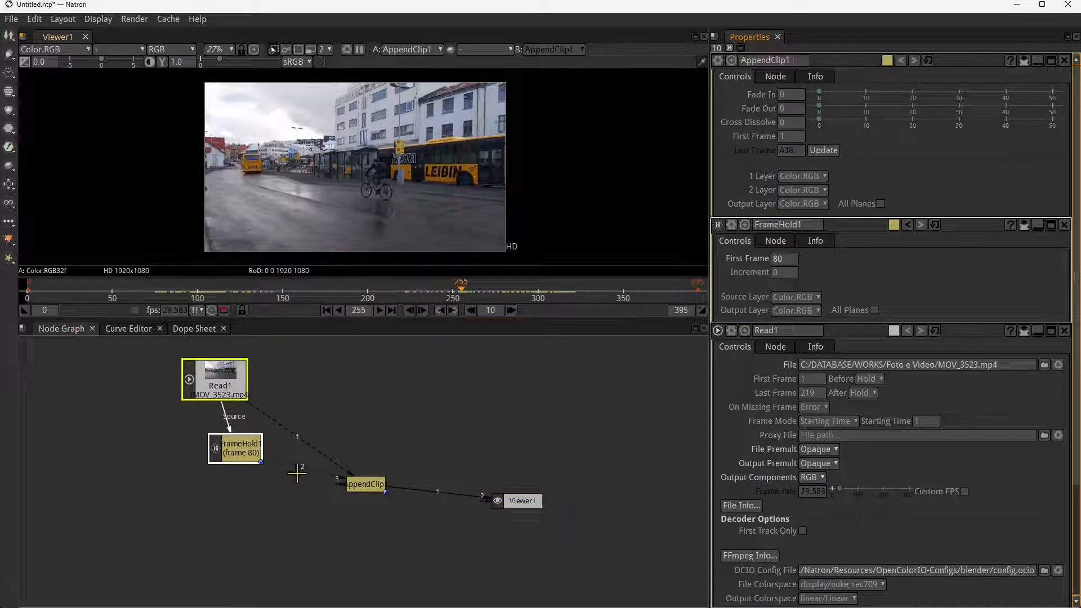
left_click_drag(249, 453, 241, 464)
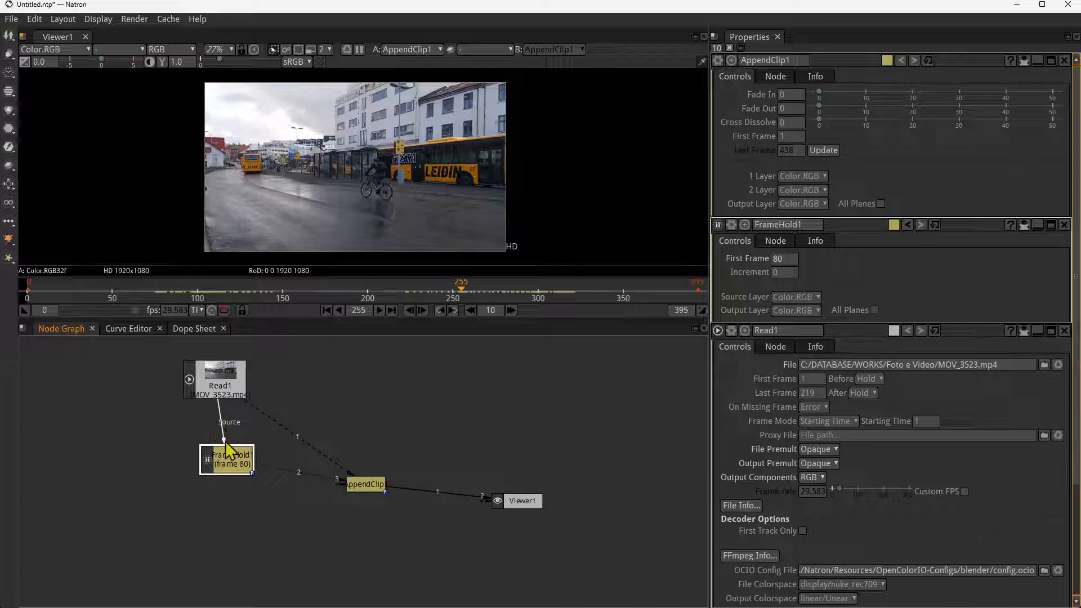
- Duplicate the Read1 node, connect the copy as FrameHold1's source in place of Read1, and shift Read1 slightly
left_click_drag(228, 451, 117, 436)
left_click(218, 380)
key("ctrl+c")
key("ctrl+v")
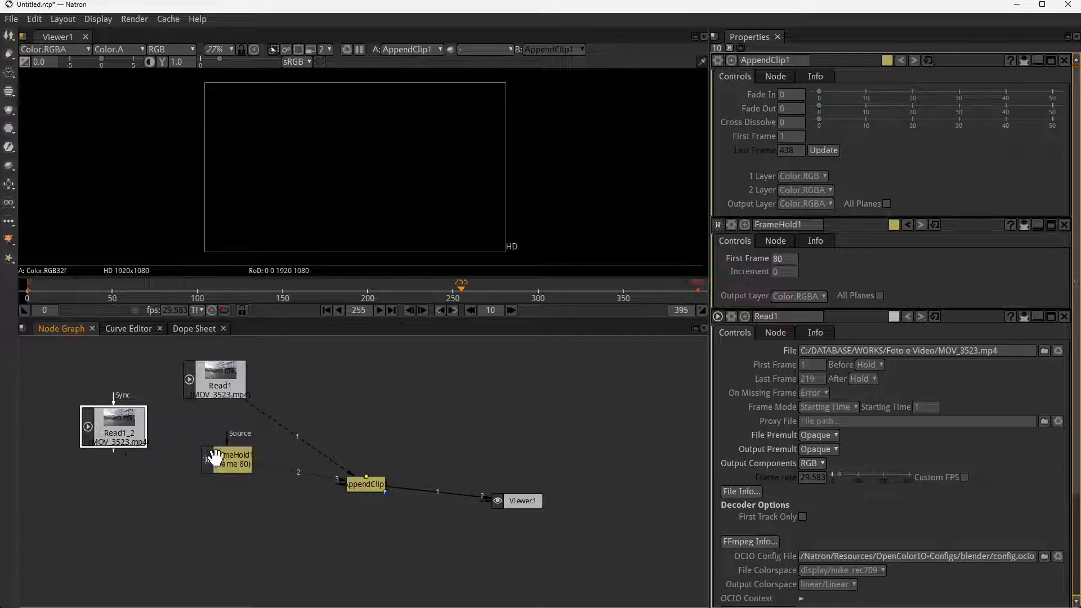
left_click(215, 459)
left_click_drag(227, 436, 119, 451)
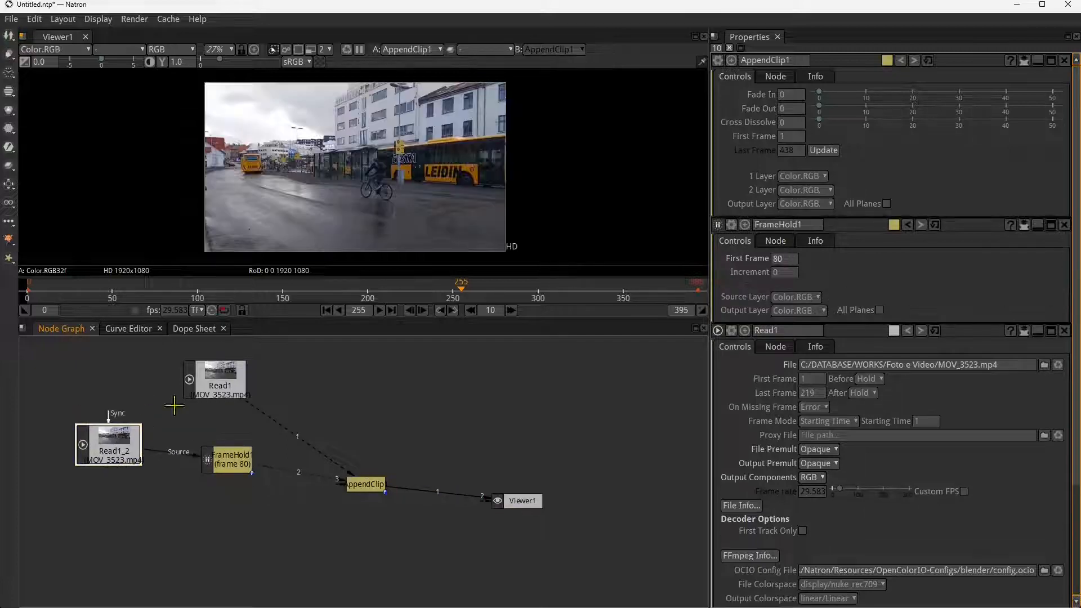
left_click_drag(225, 381, 218, 388)
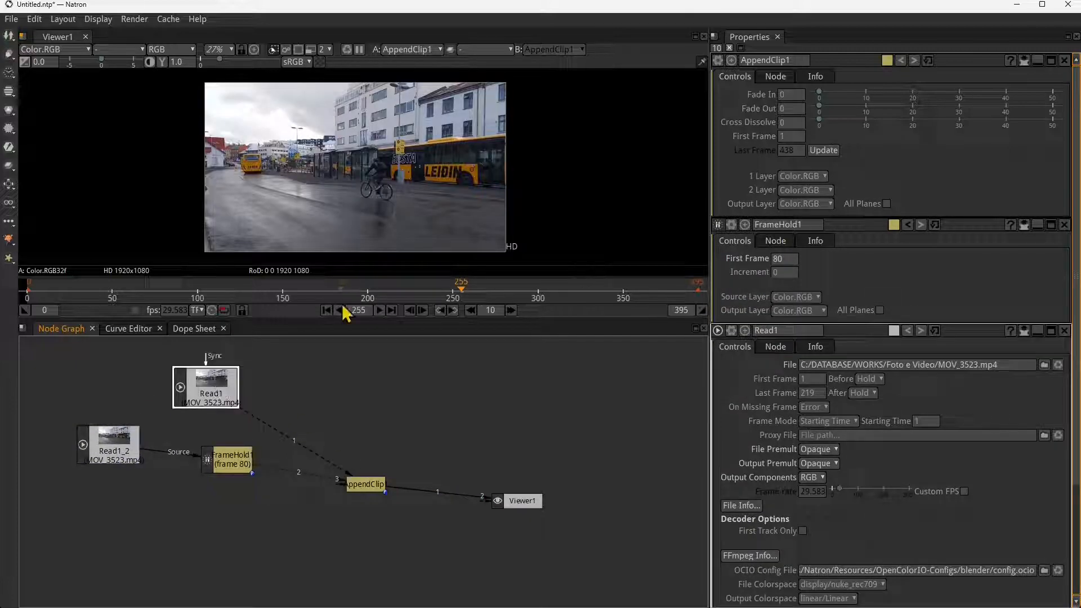
- Set Read1's Last Frame to 70 in its node properties
double_click(219, 387)
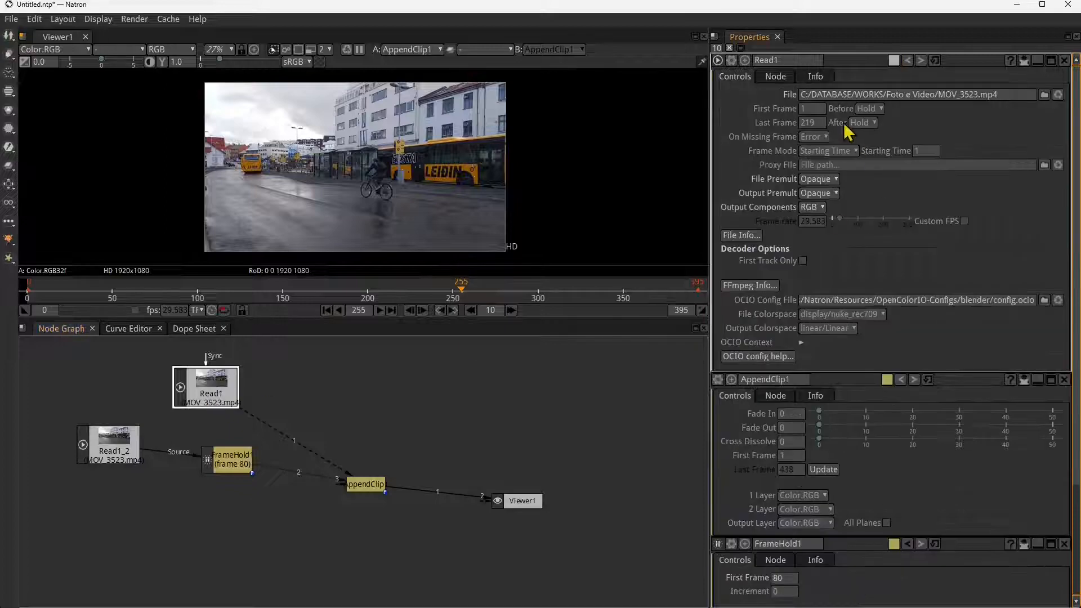
left_click(816, 123)
left_click_drag(823, 128, 780, 143)
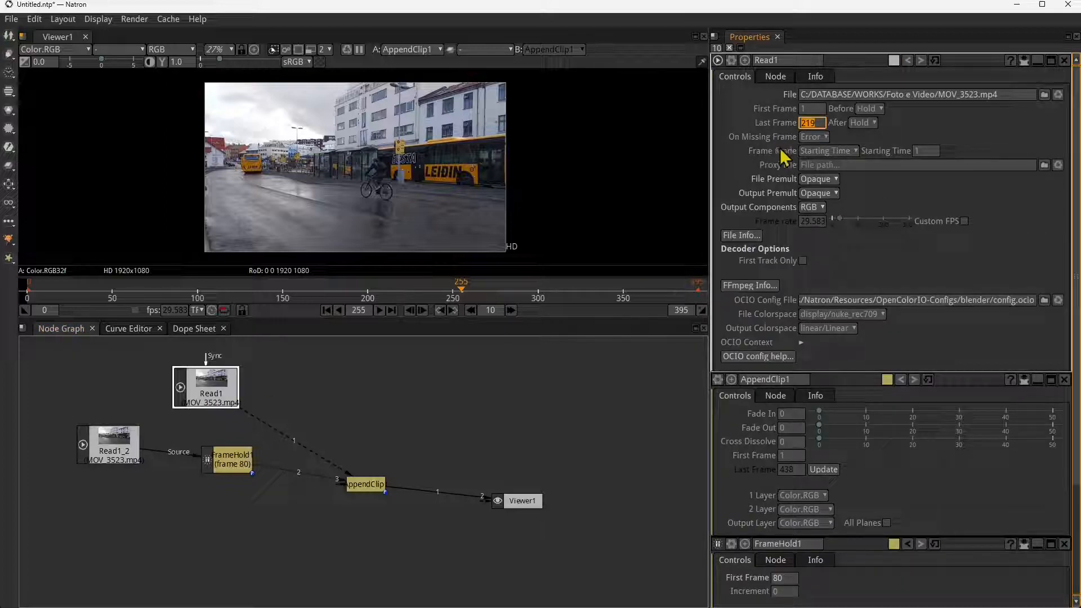
type("7")
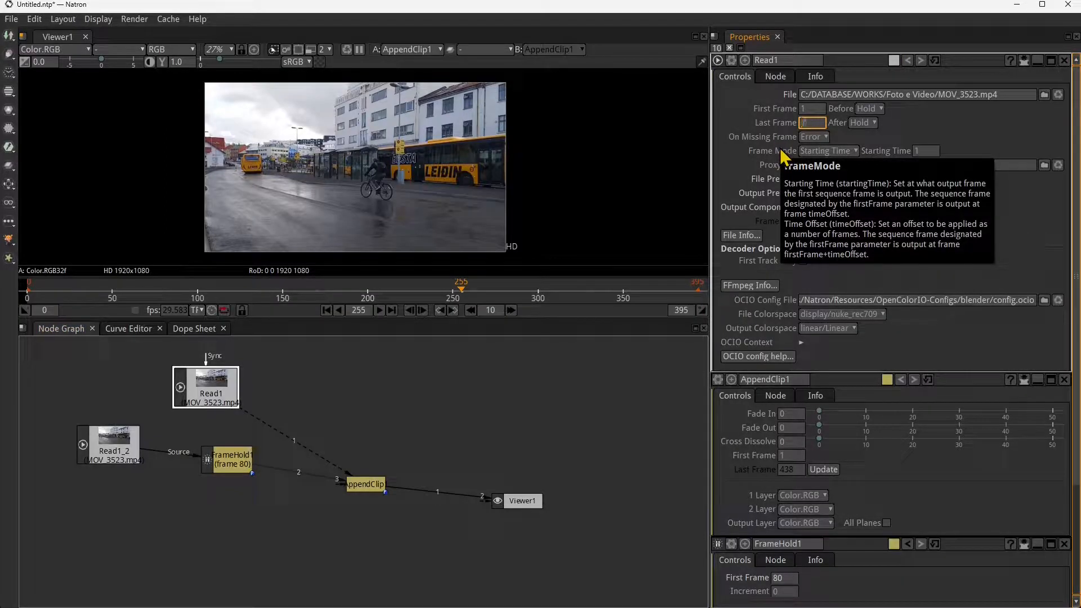
type("0")
key("Return")
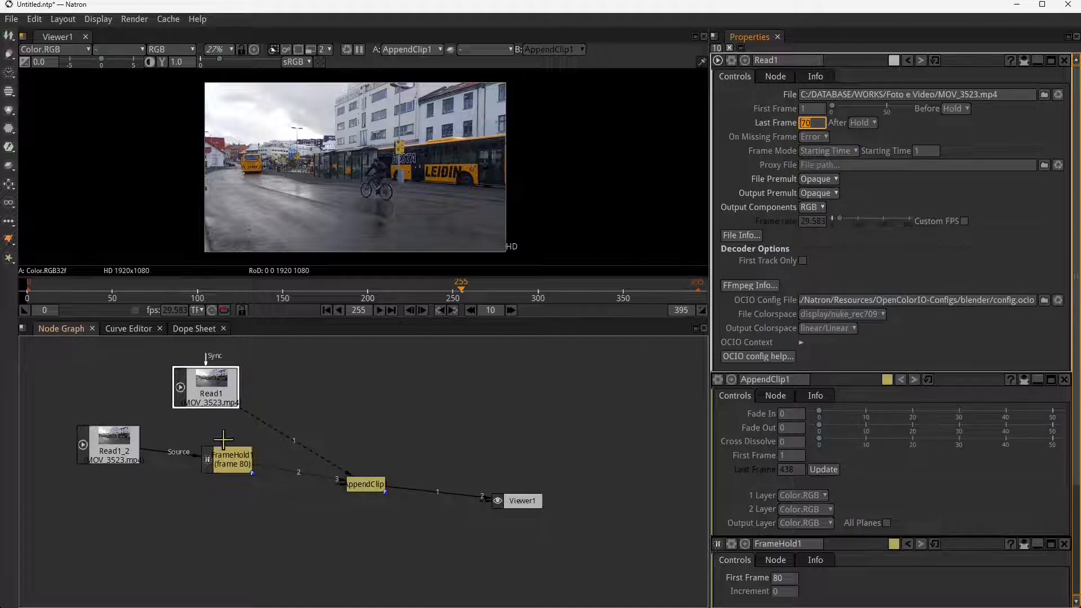
- Select Read1 and scrub the timeline back to frame 66 to examine the end of the shortened clip
left_click(239, 467)
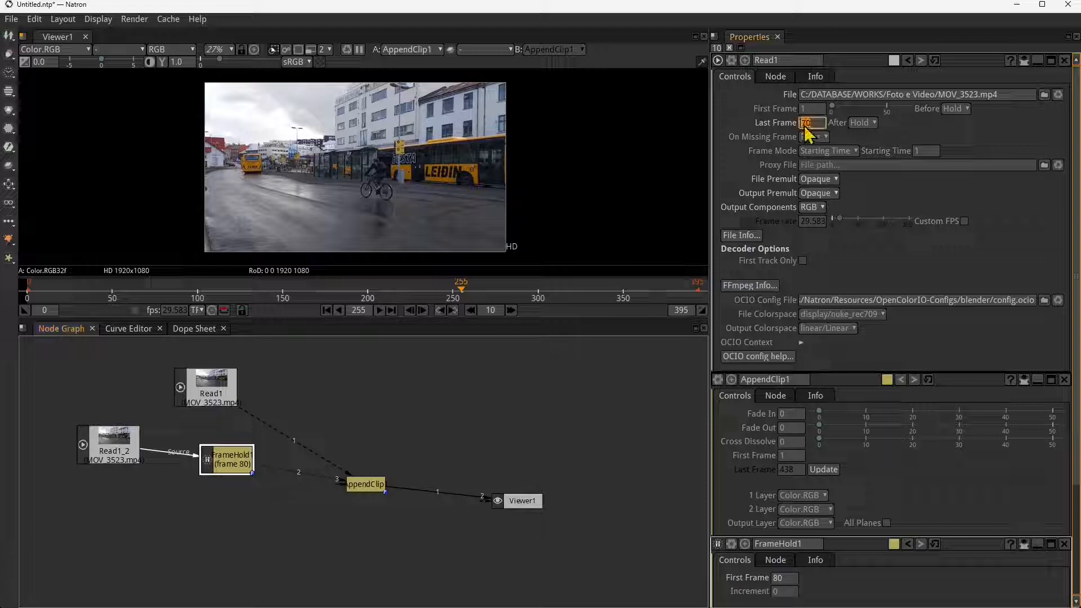
left_click(230, 396)
left_click_drag(262, 293, 140, 286)
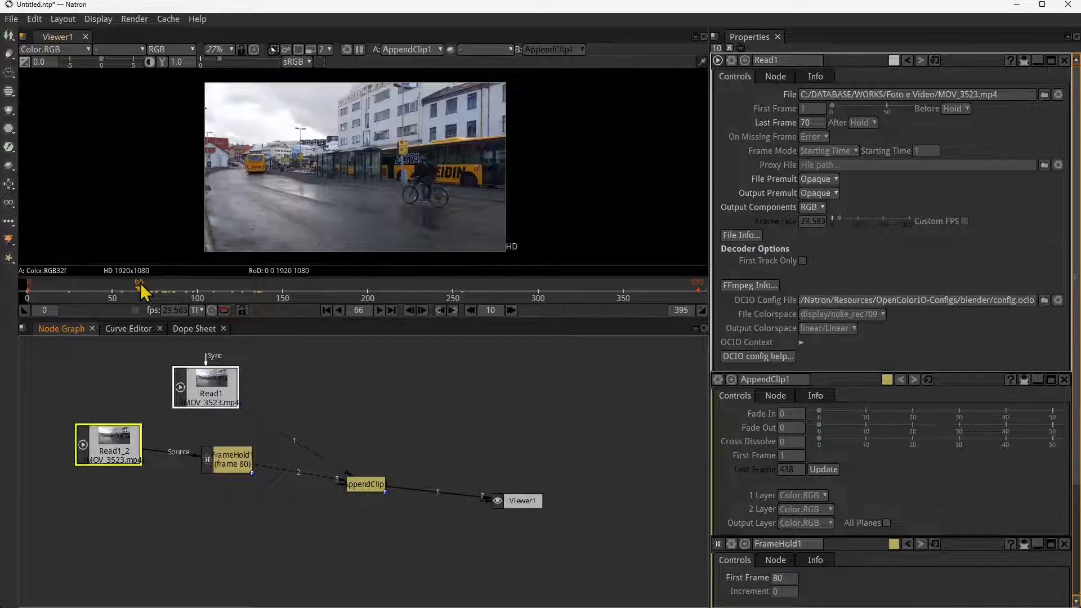